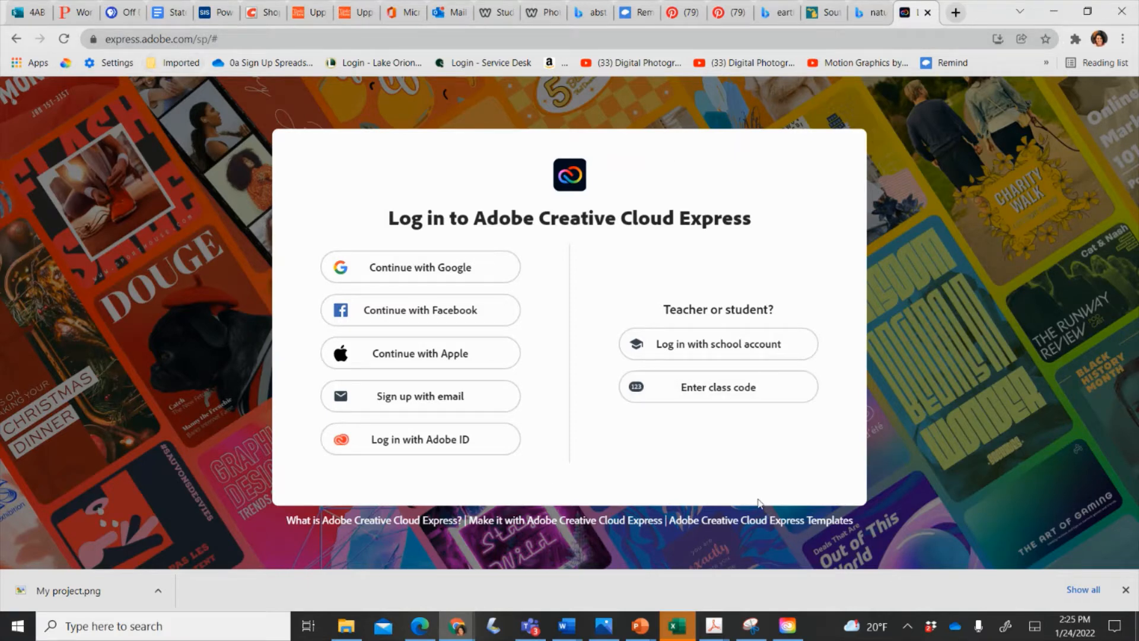
# Sign in with the school account and dismiss the download bar to reach Home.
pyautogui.click(712, 352)
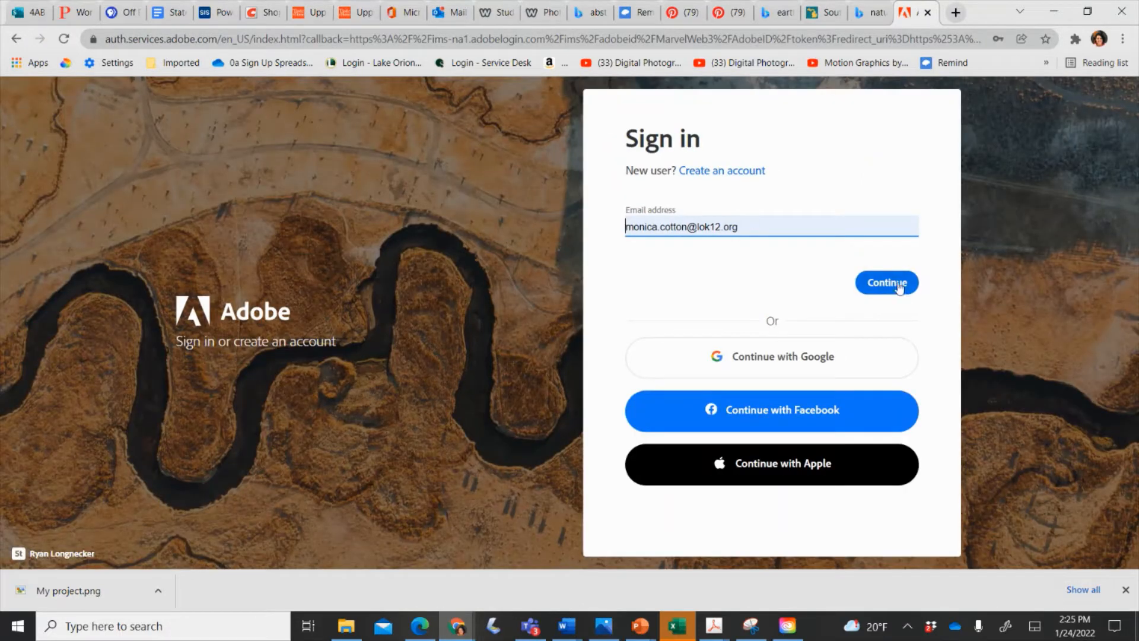
pyautogui.click(897, 284)
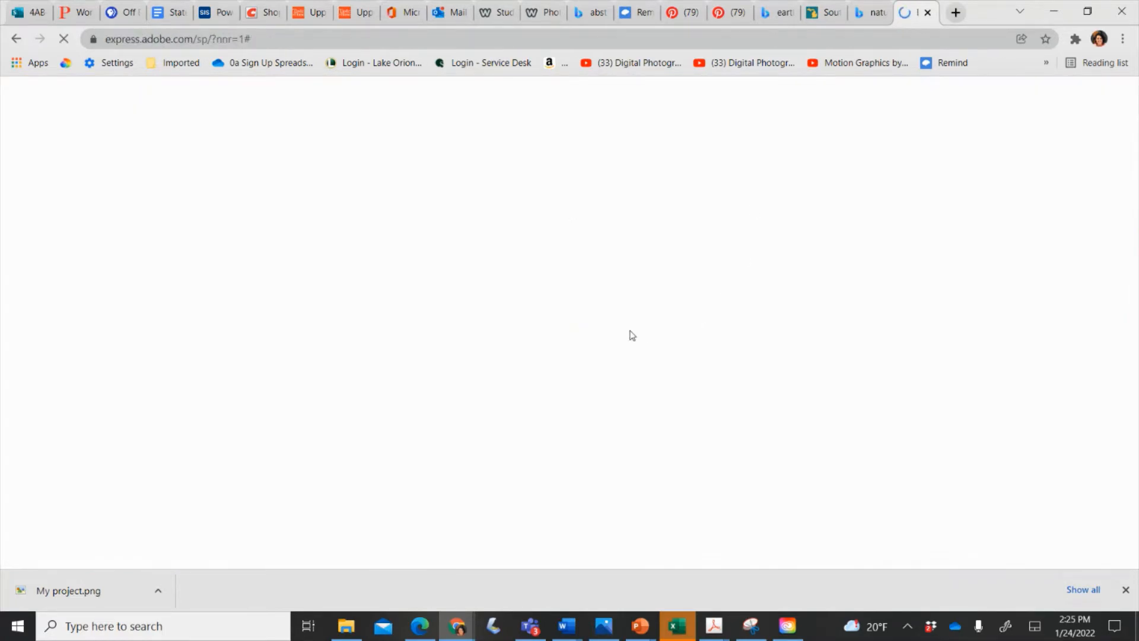
pyautogui.click(1124, 590)
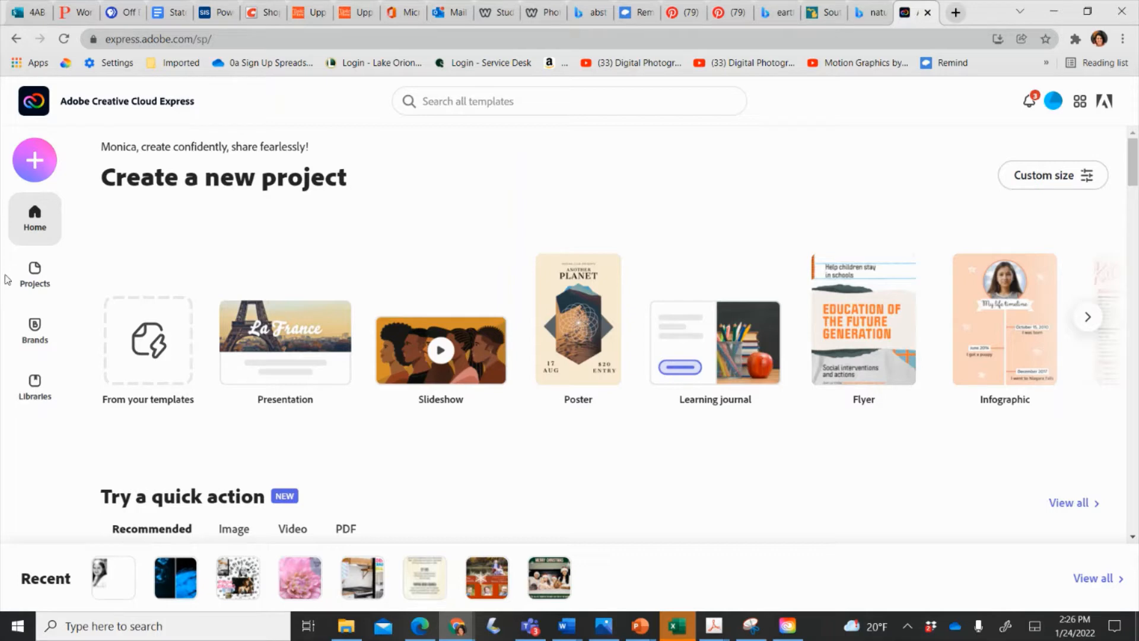
pyautogui.click(27, 281)
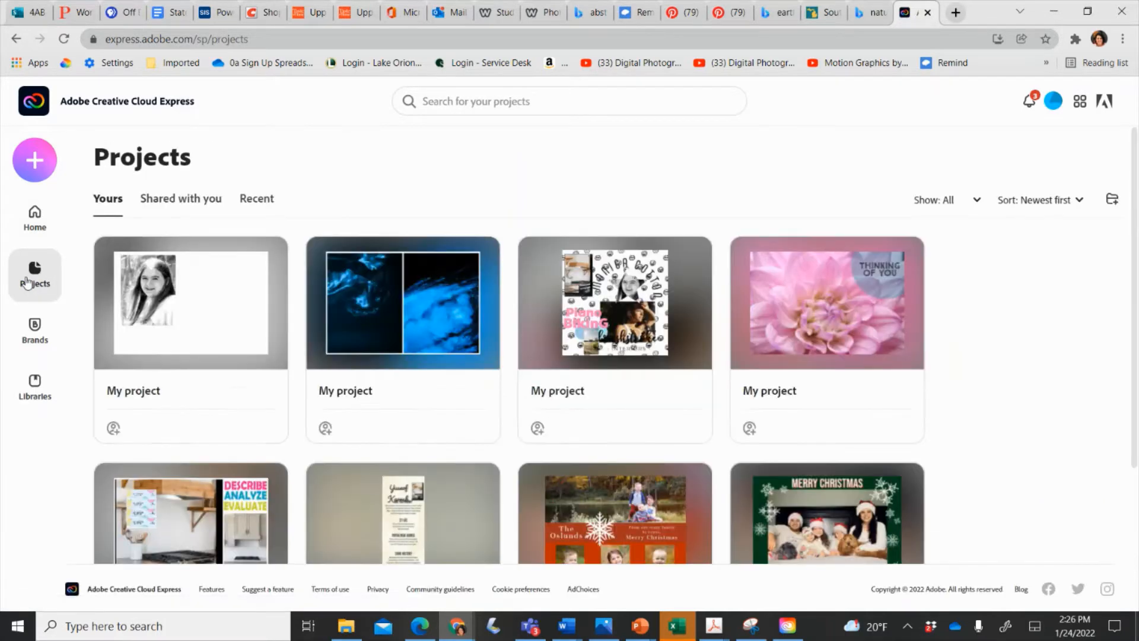
pyautogui.moveTo(262, 414)
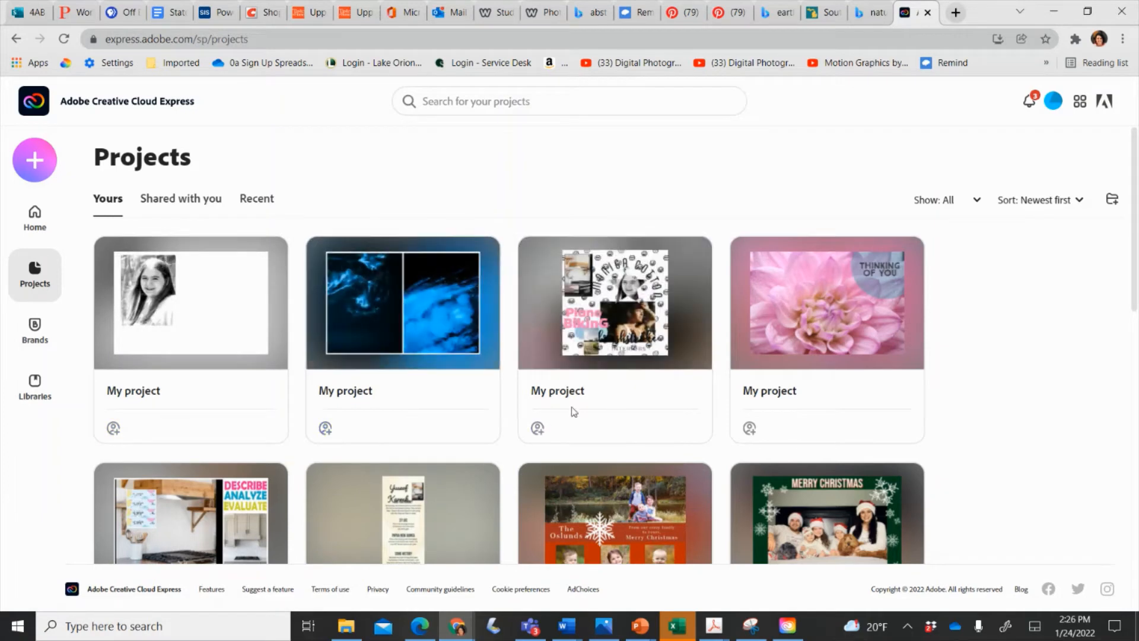
pyautogui.click(51, 223)
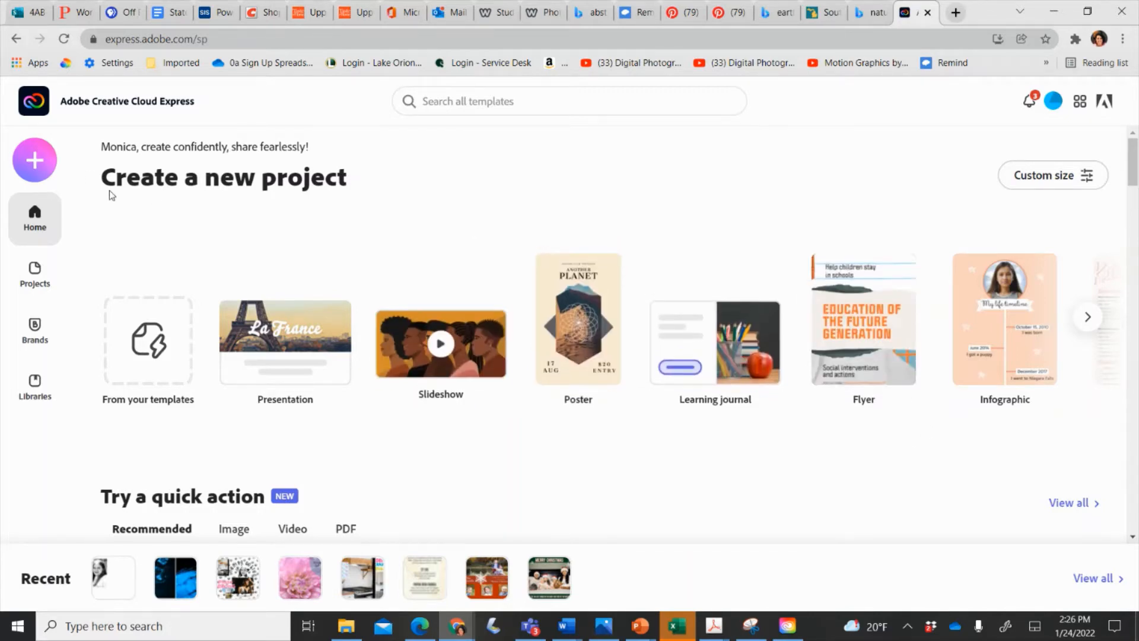
# Create a new Collage project without photos at the Landscape 3:2 size.
pyautogui.click(32, 162)
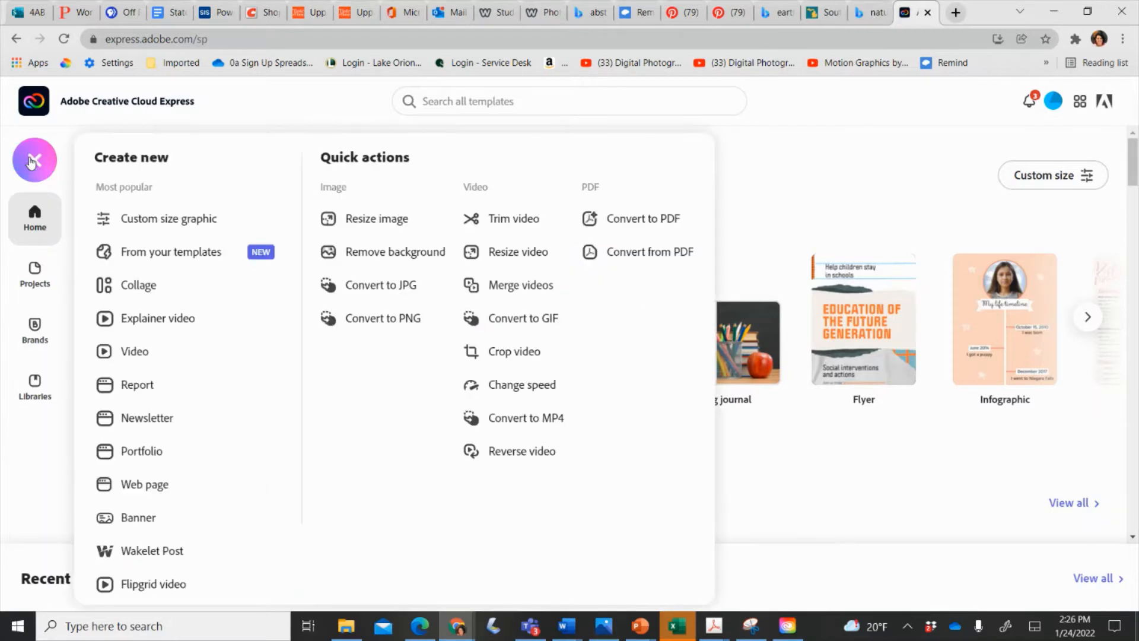
pyautogui.click(129, 291)
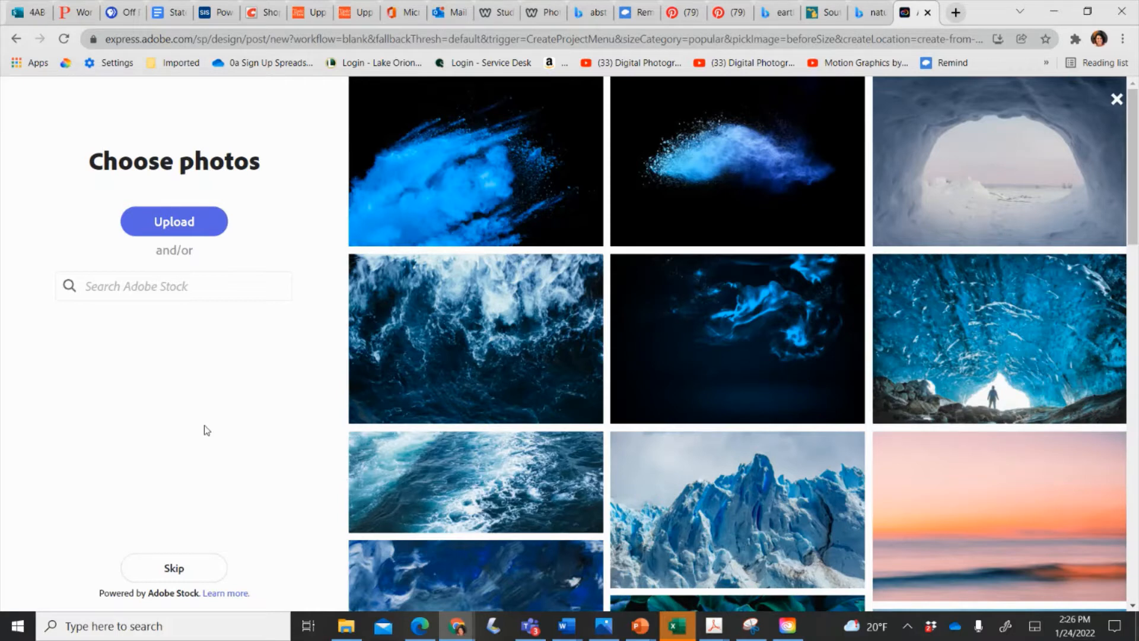
pyautogui.click(173, 568)
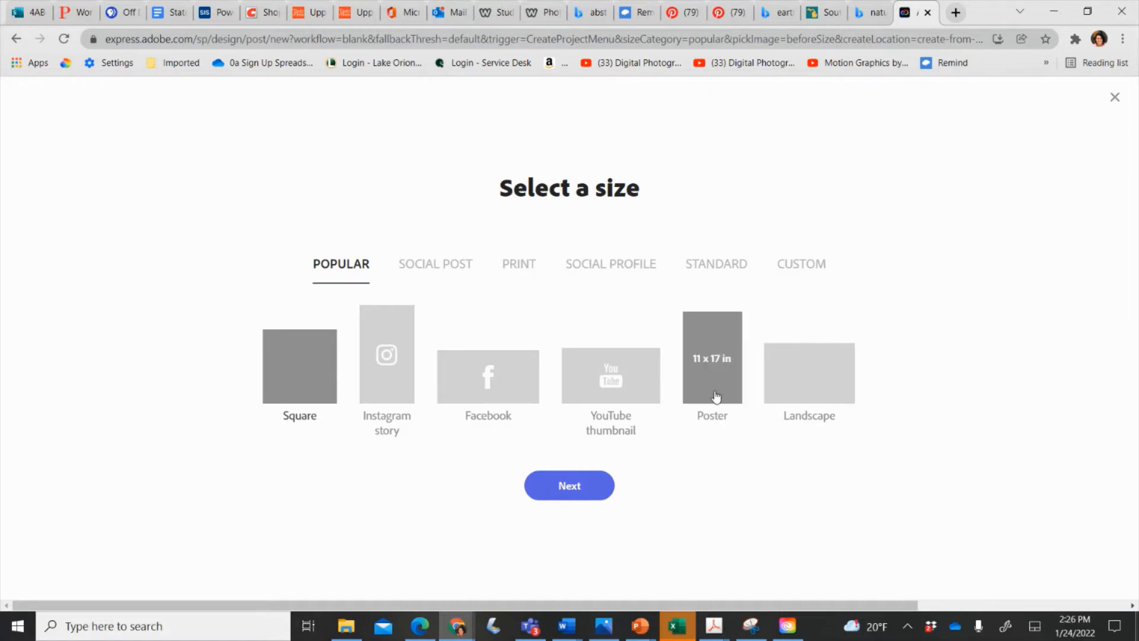
pyautogui.click(818, 373)
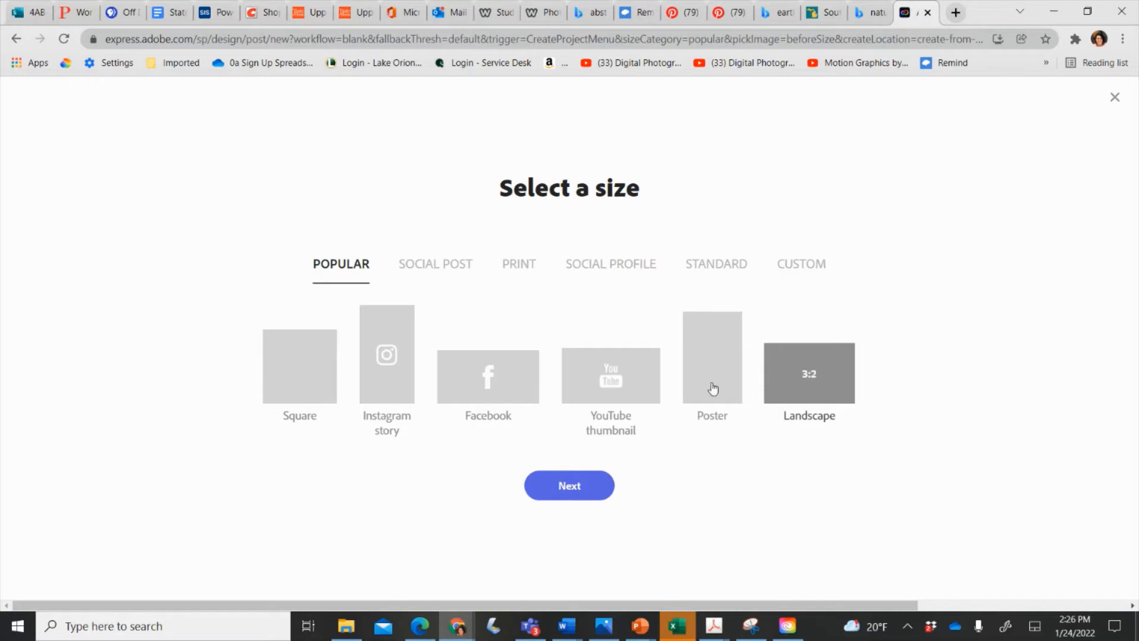
pyautogui.click(566, 491)
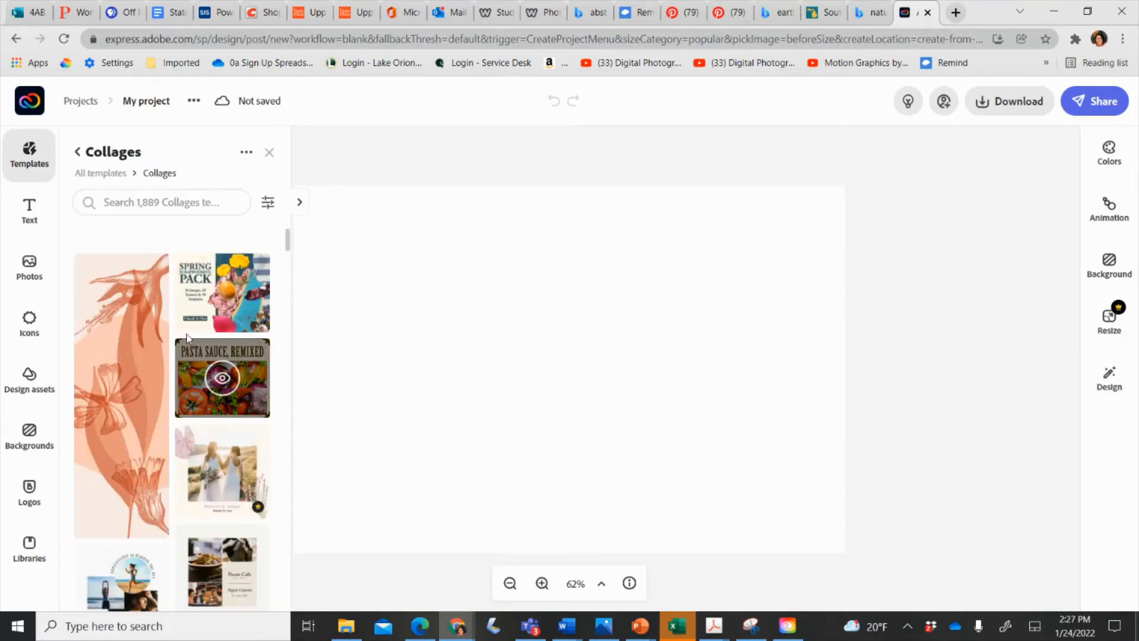
# Apply the NEW PRODUCTS IN STOCK! collage template.
pyautogui.scroll(-10, 187, 335)
pyautogui.scroll(-5, 187, 339)
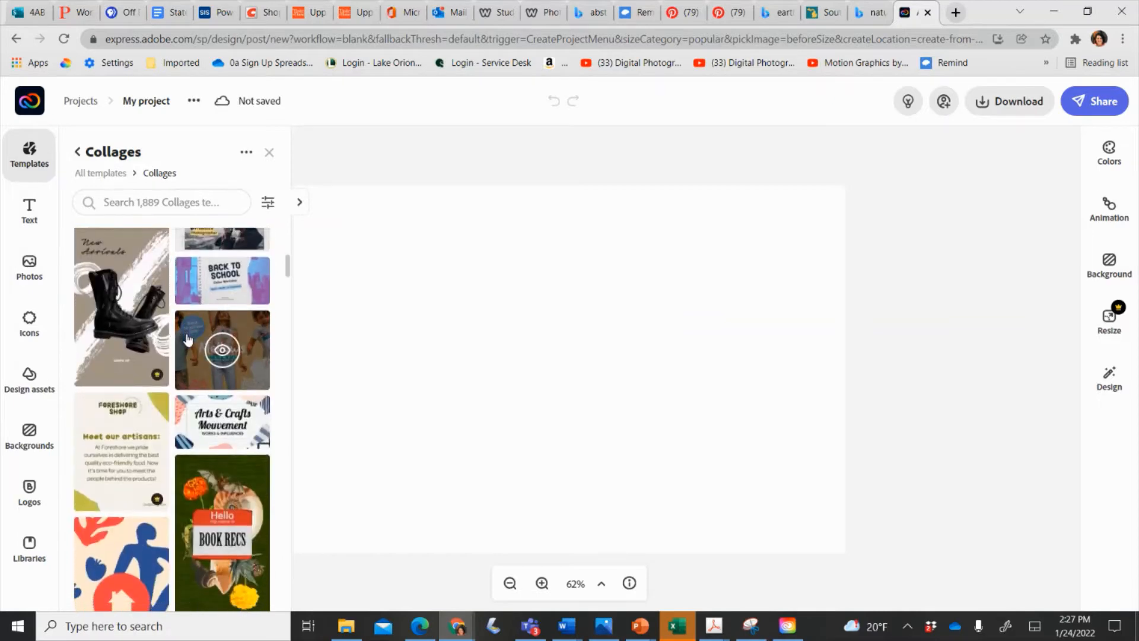
pyautogui.scroll(-2, 188, 339)
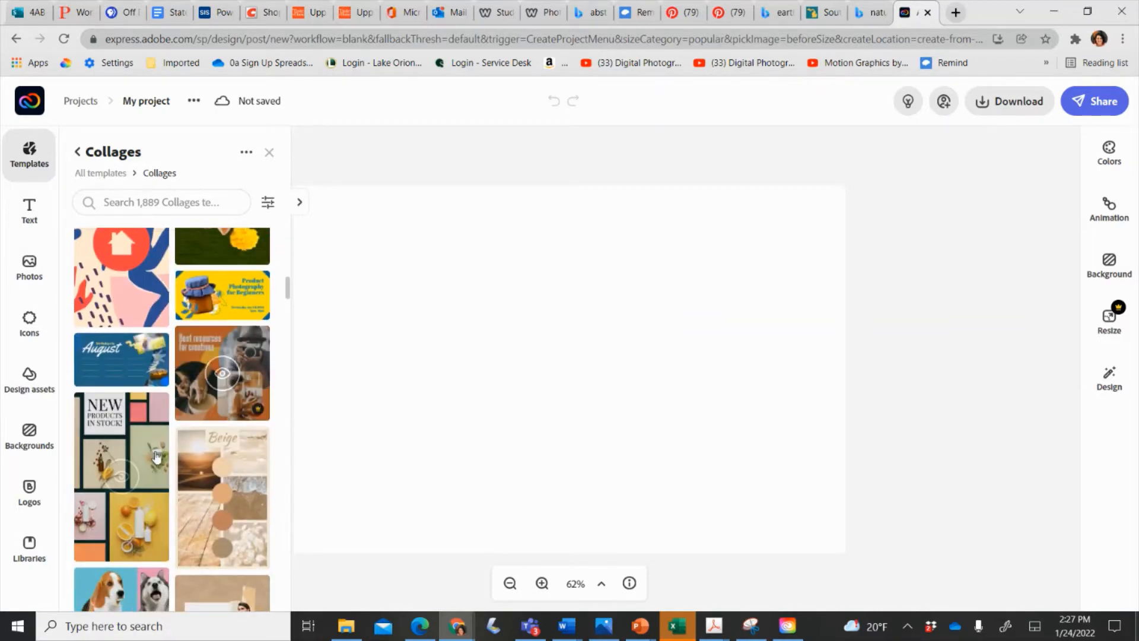
pyautogui.click(124, 427)
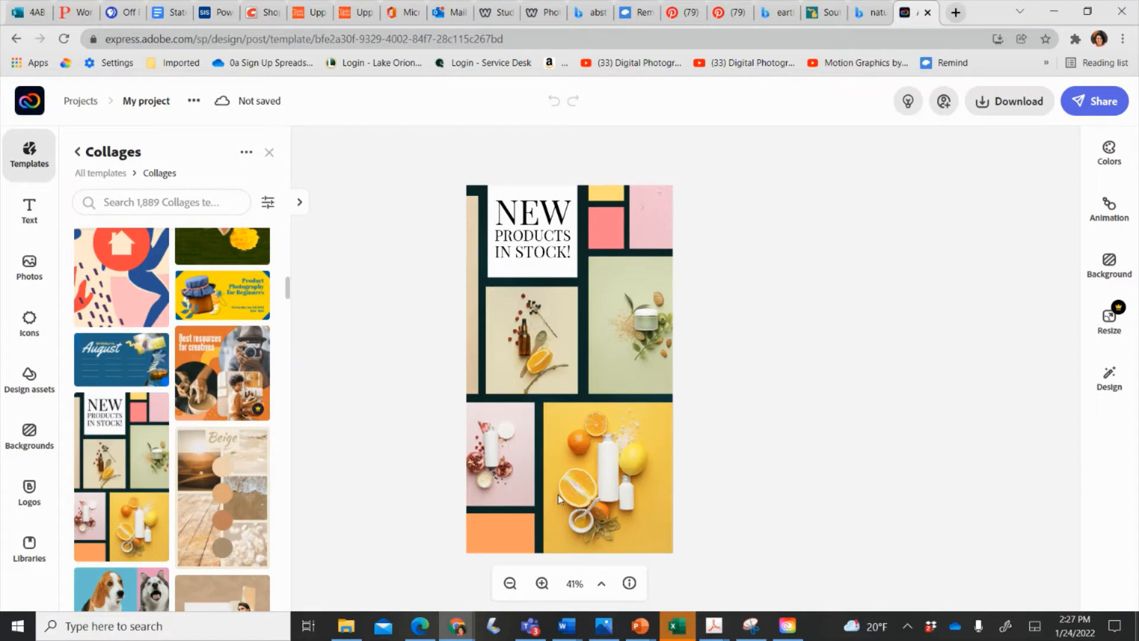
# Replace the heading text with the designer's full name in Playfair Display, then select the jar photo.
pyautogui.click(545, 232)
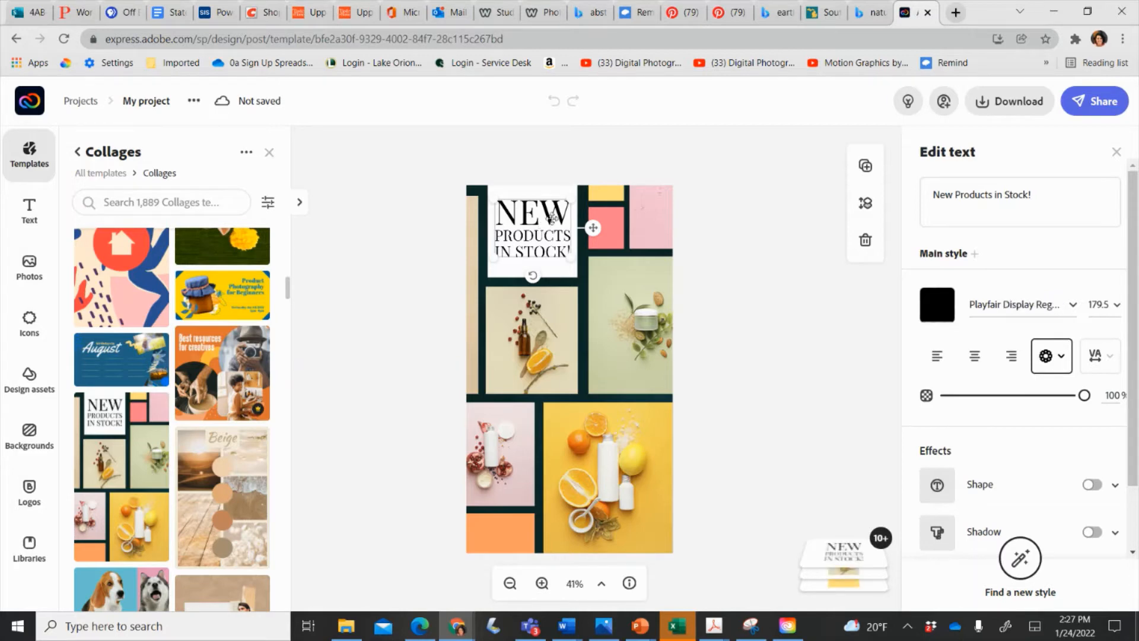
pyautogui.moveTo(1061, 202); pyautogui.dragTo(863, 193)
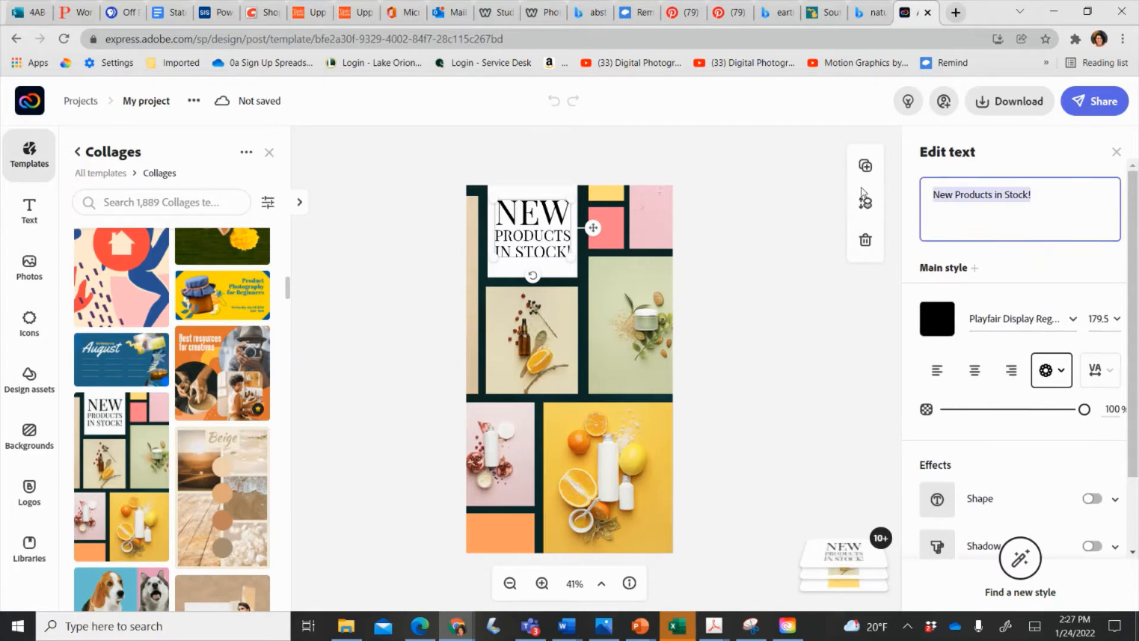
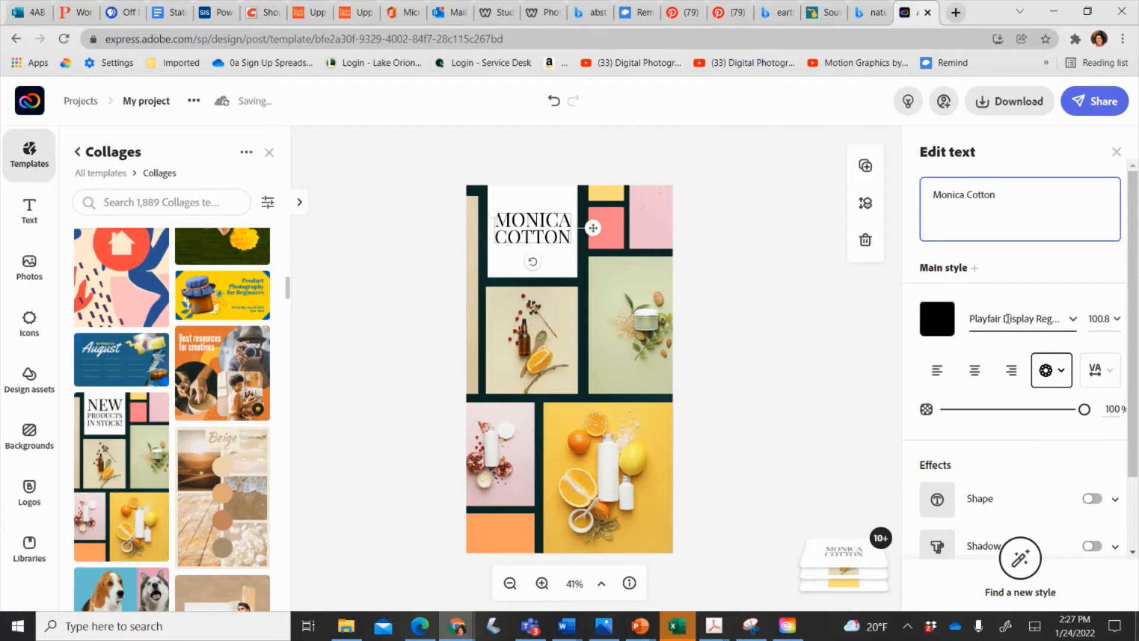
pyautogui.click(1007, 318)
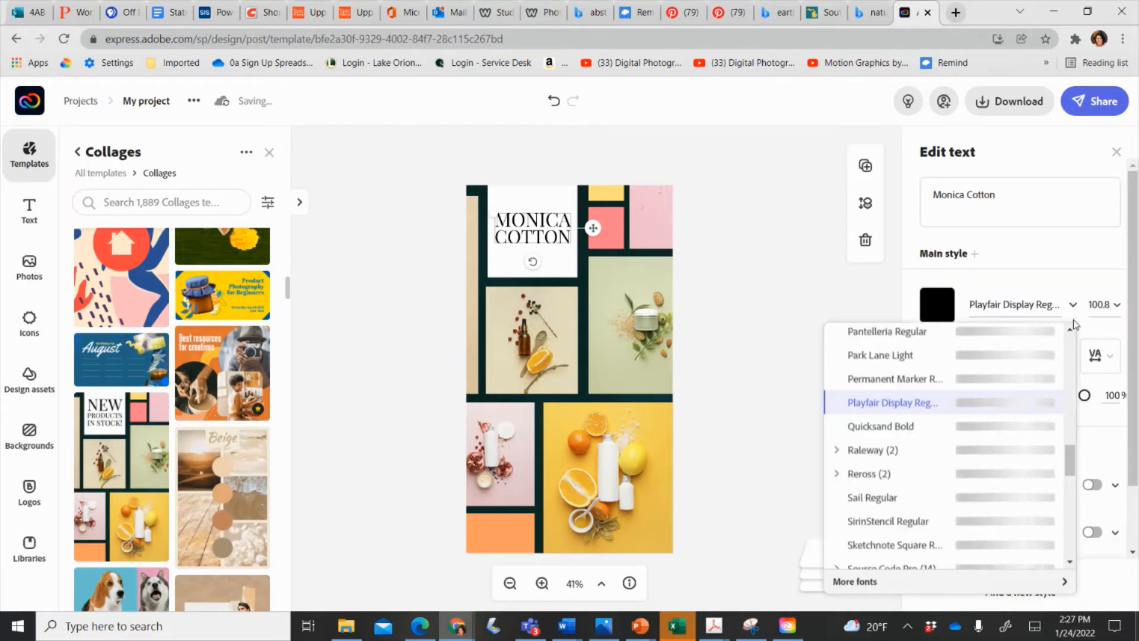
pyautogui.click(1035, 399)
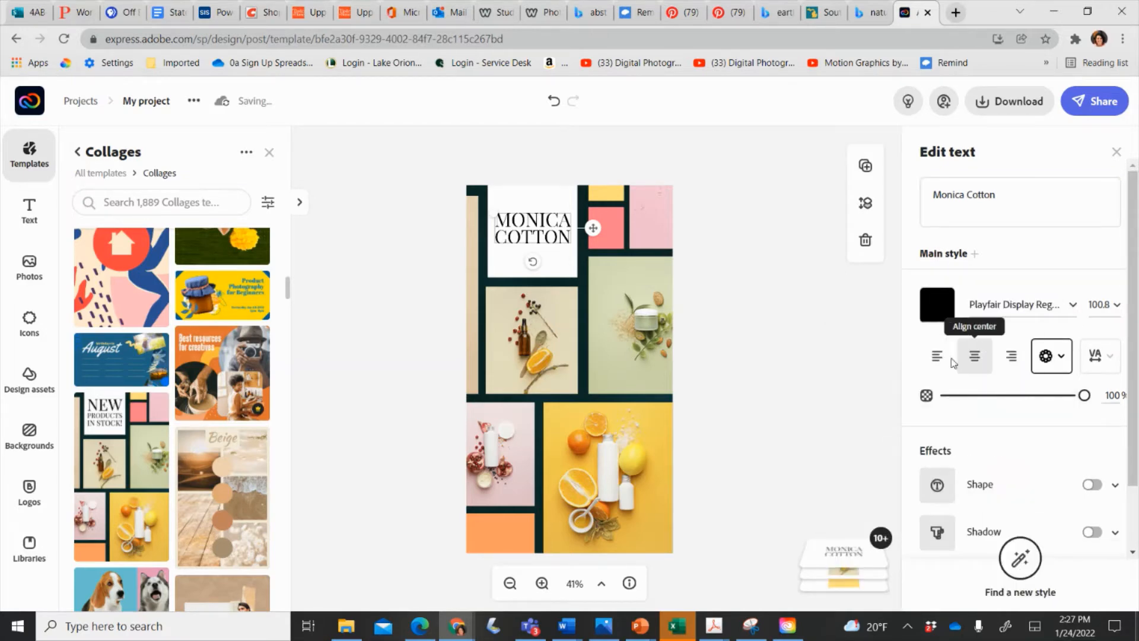
pyautogui.moveTo(1084, 395)
pyautogui.mouseDown()
pyautogui.moveTo(1016, 396)
pyautogui.moveTo(1102, 389)
pyautogui.mouseUp()
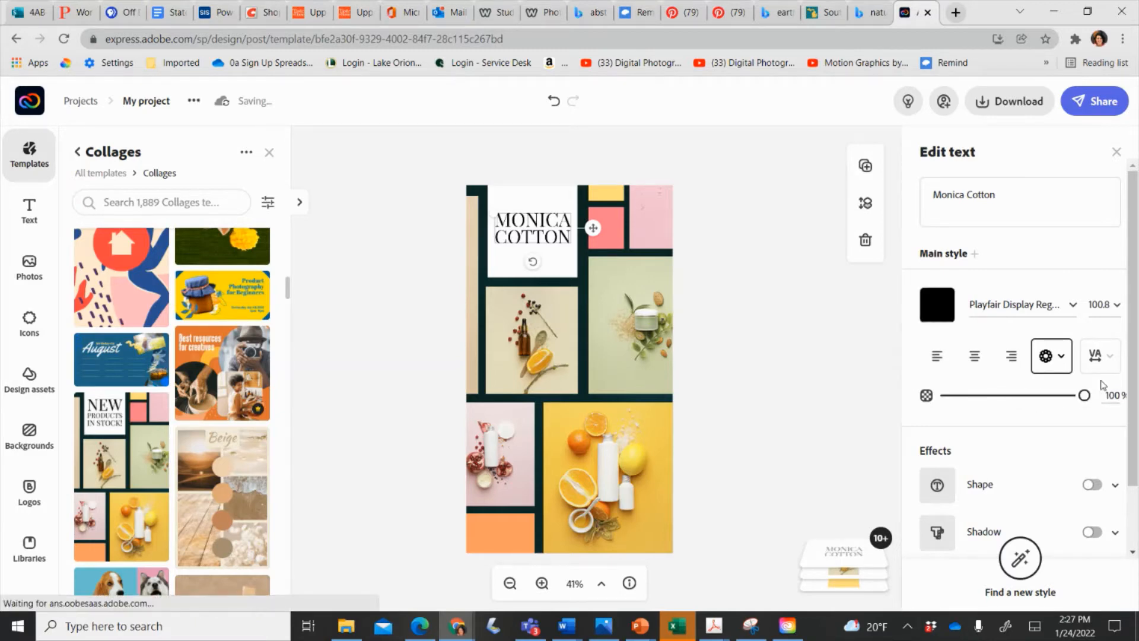
pyautogui.scroll(-2, 977, 482)
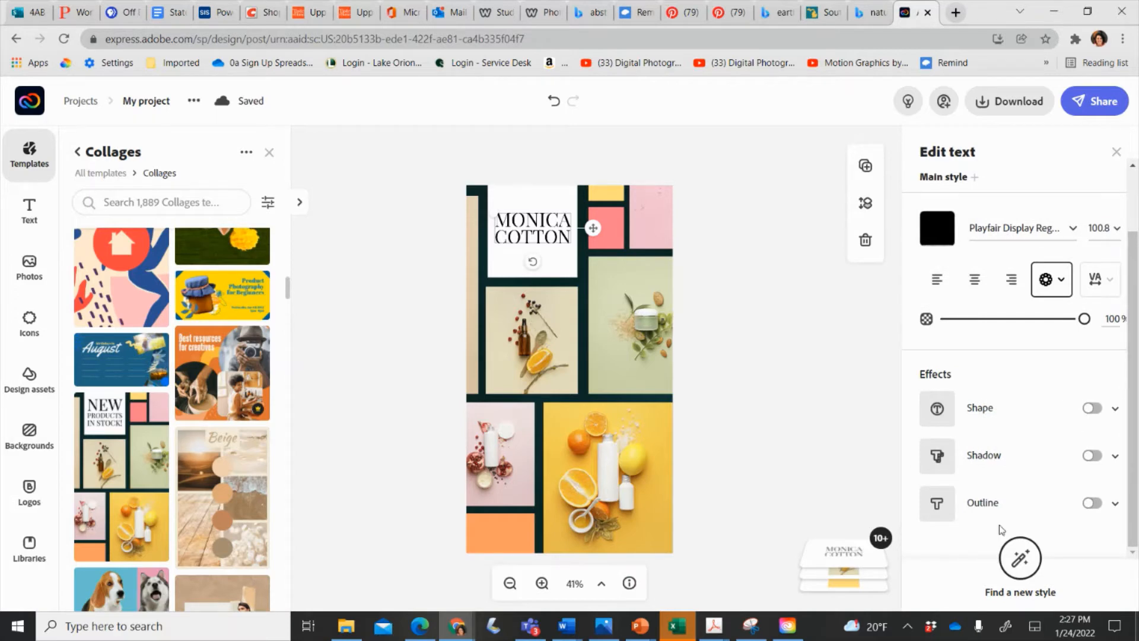
pyautogui.click(656, 321)
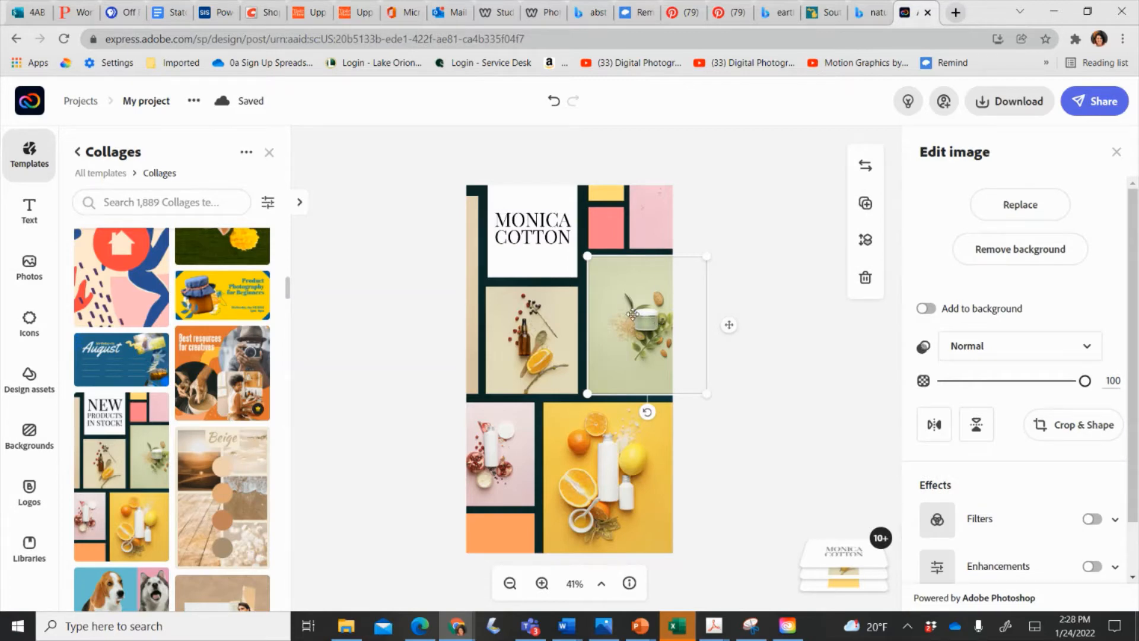
# Replace the jar photo with an uploaded black-and-white portrait, shrink its frame, then select the citrus photo.
pyautogui.click(991, 206)
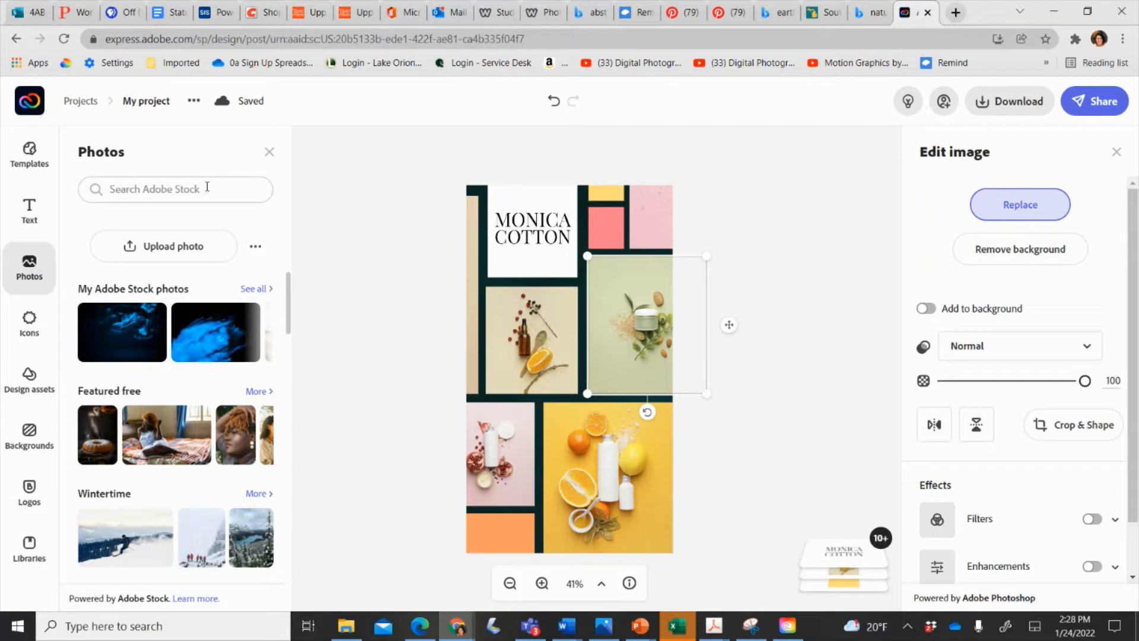
pyautogui.click(186, 246)
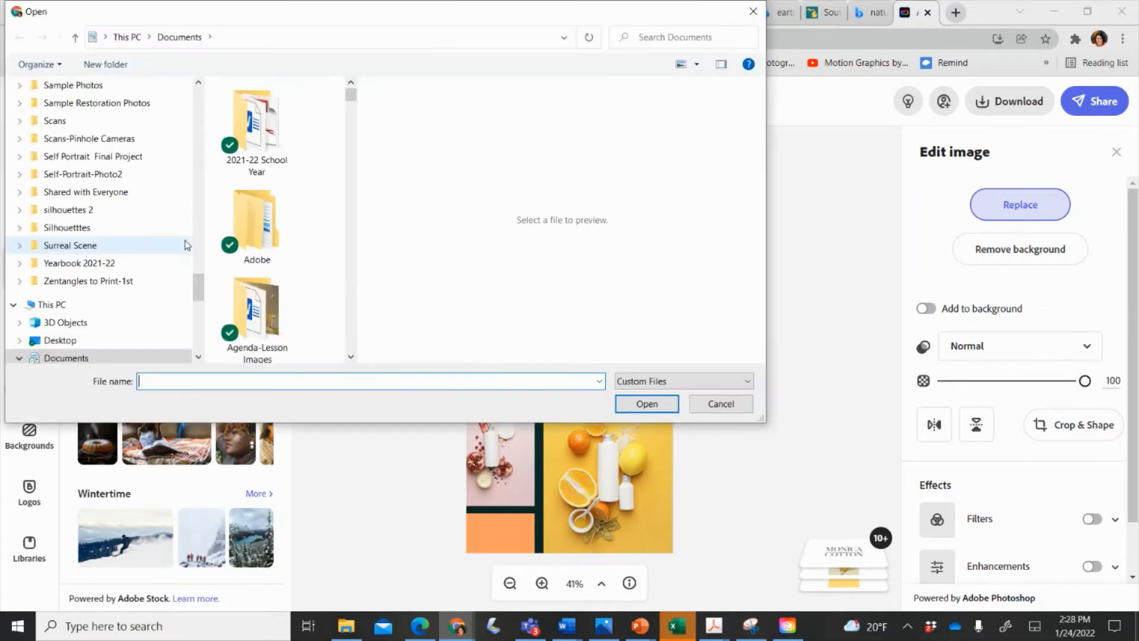
pyautogui.scroll(-10, 332, 143)
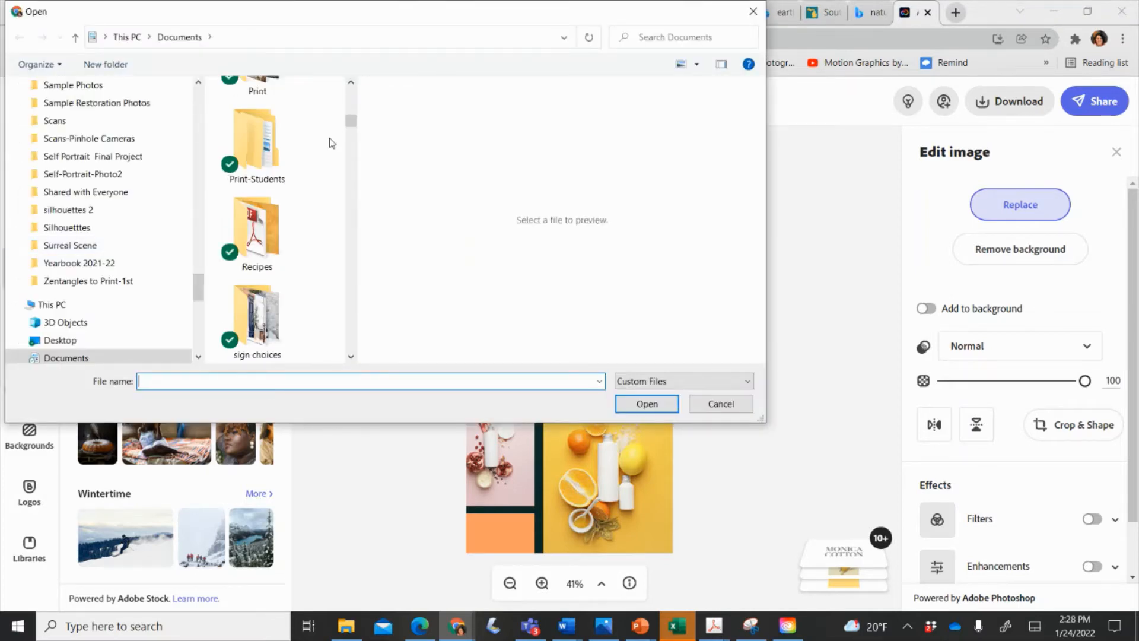
pyautogui.scroll(3, 331, 143)
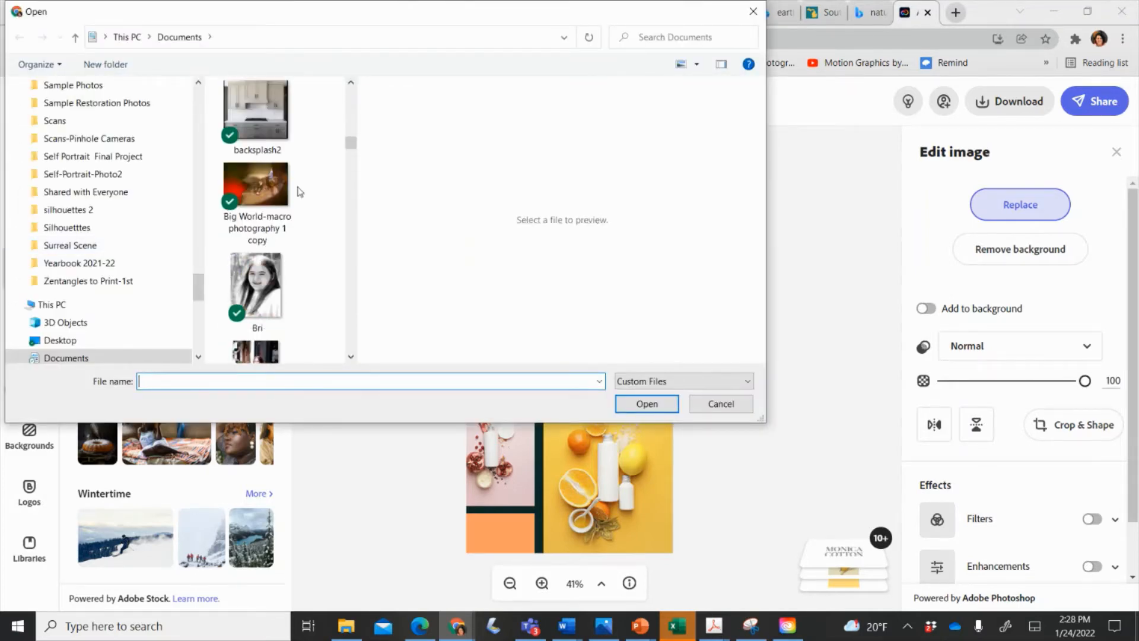
pyautogui.click(256, 285)
pyautogui.click(637, 409)
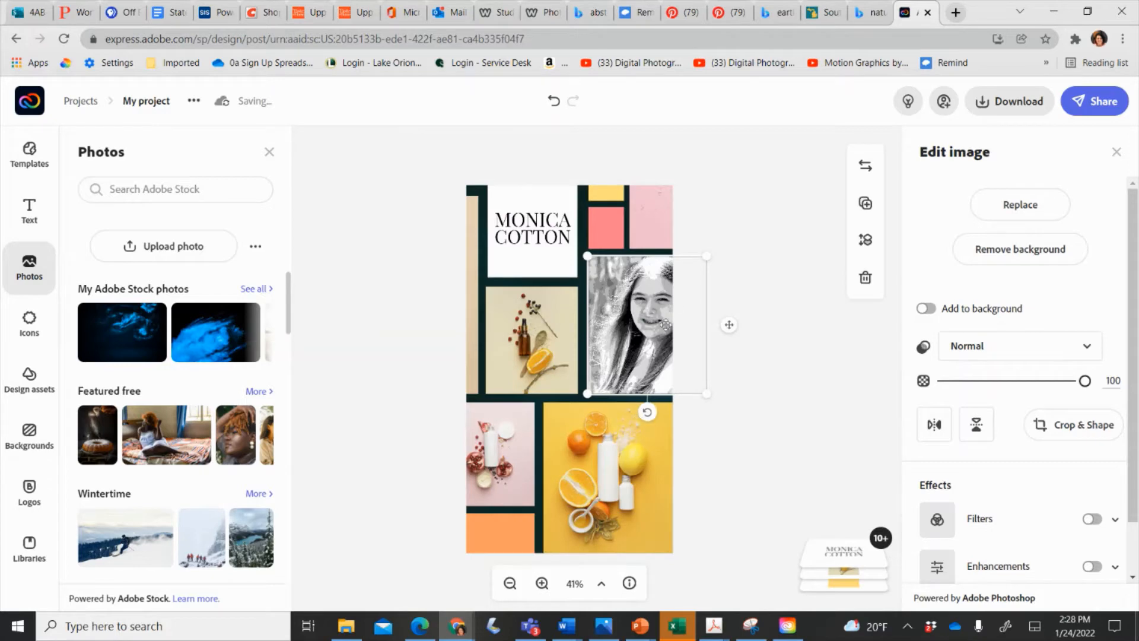
pyautogui.moveTo(703, 257); pyautogui.dragTo(646, 281)
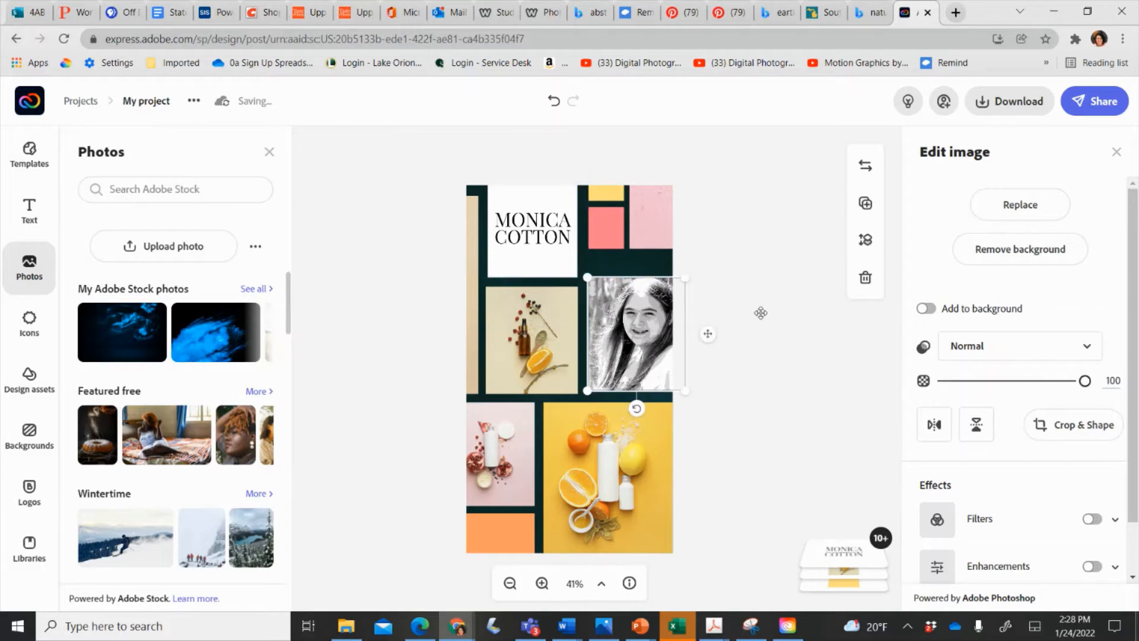
pyautogui.click(762, 318)
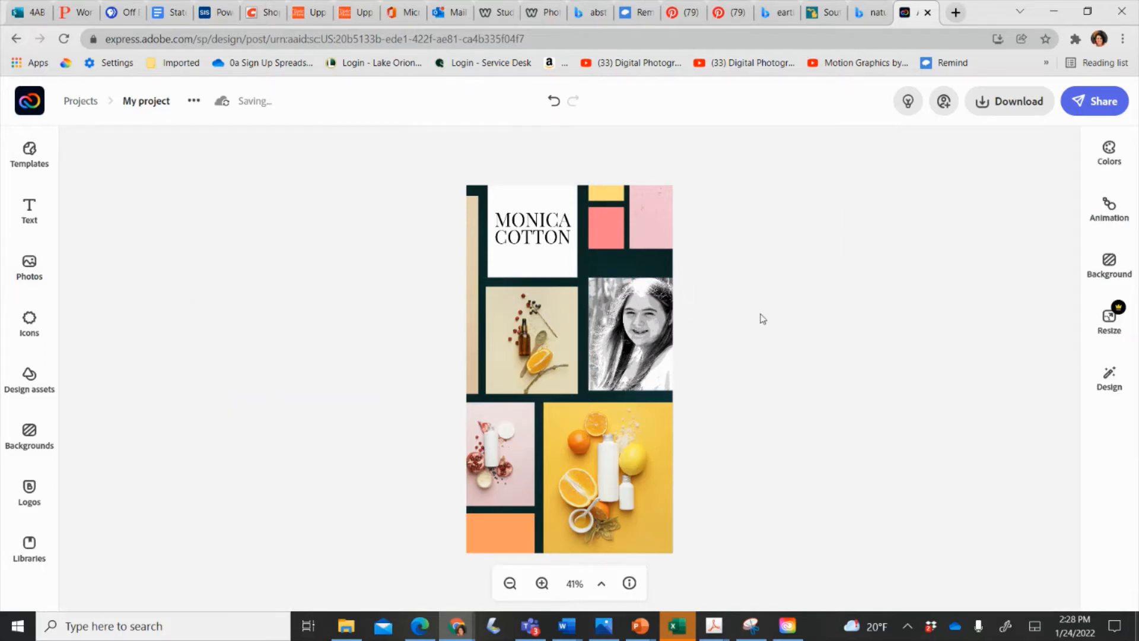
pyautogui.click(599, 466)
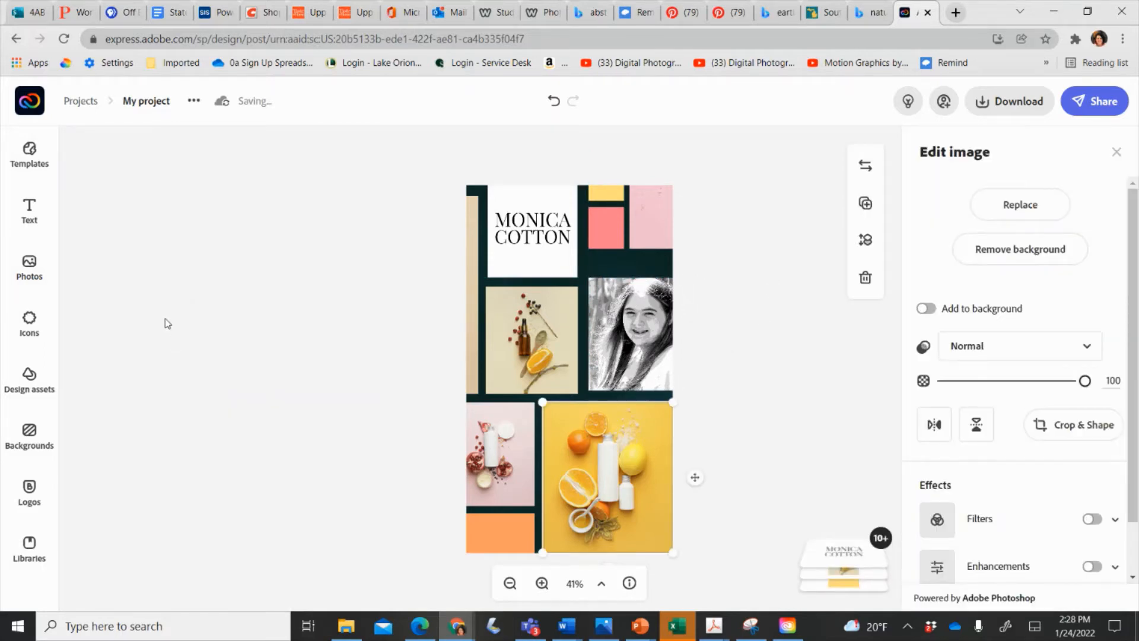
# Add an orange phone-and-keypad icon from a 'phone' icon search.
pyautogui.click(24, 326)
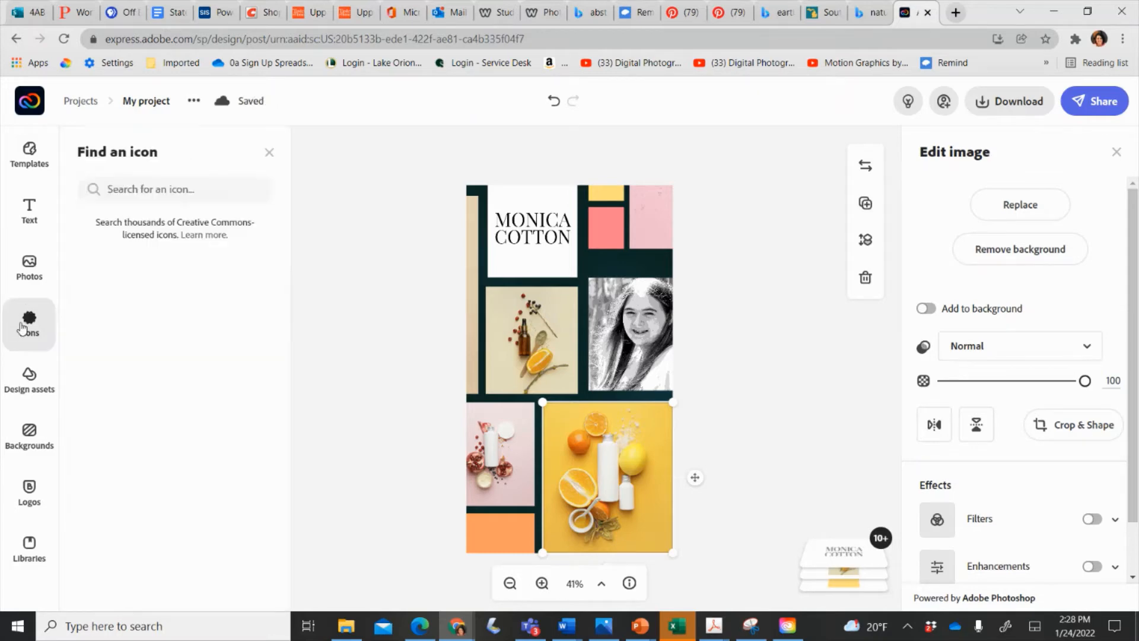
pyautogui.write('phone')
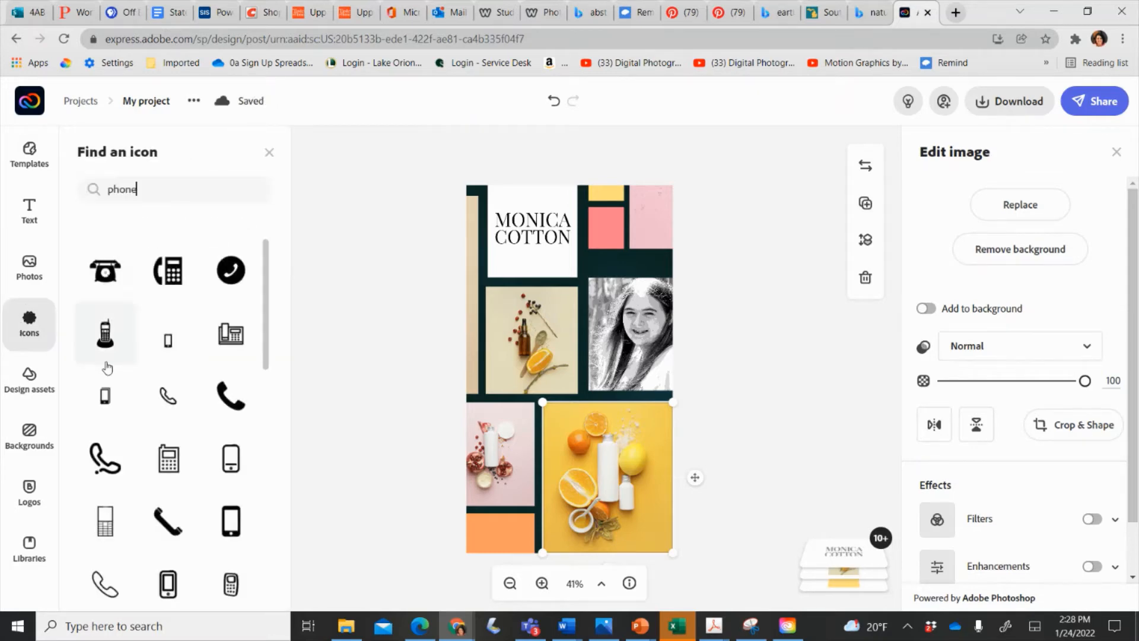
pyautogui.moveTo(108, 270); pyautogui.dragTo(461, 383)
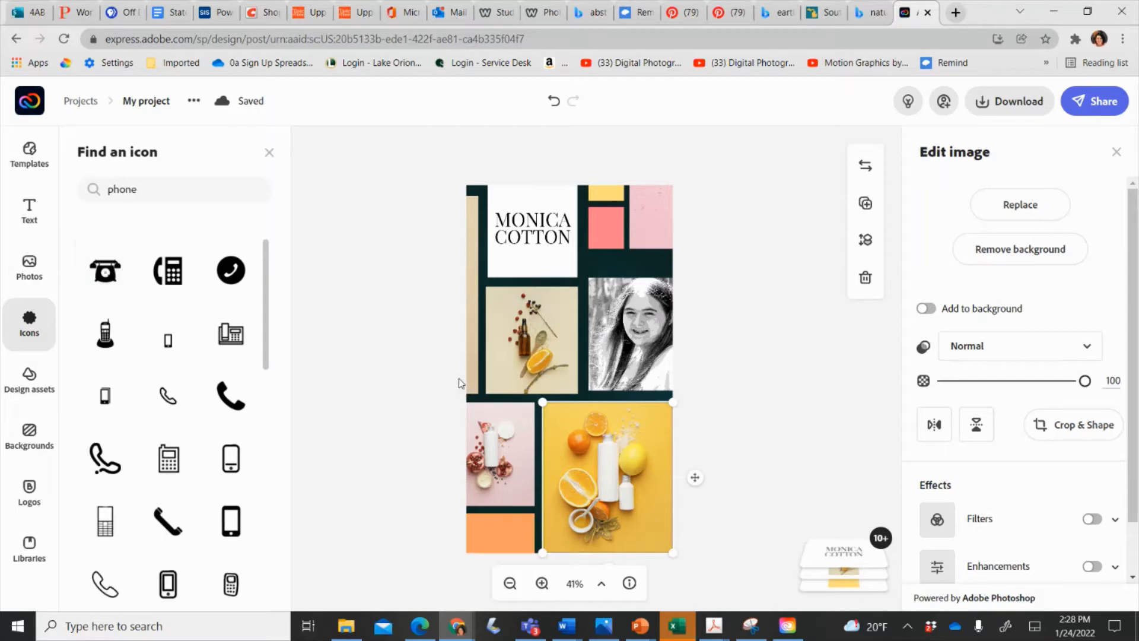
pyautogui.click(37, 374)
pyautogui.click(52, 325)
pyautogui.click(179, 279)
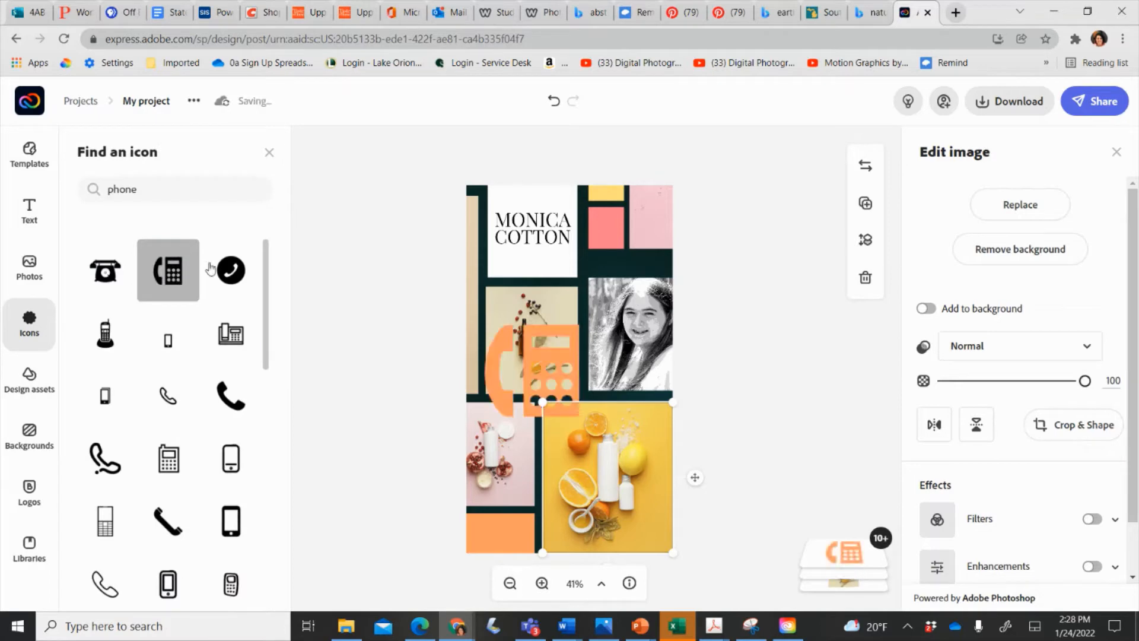
pyautogui.click(547, 379)
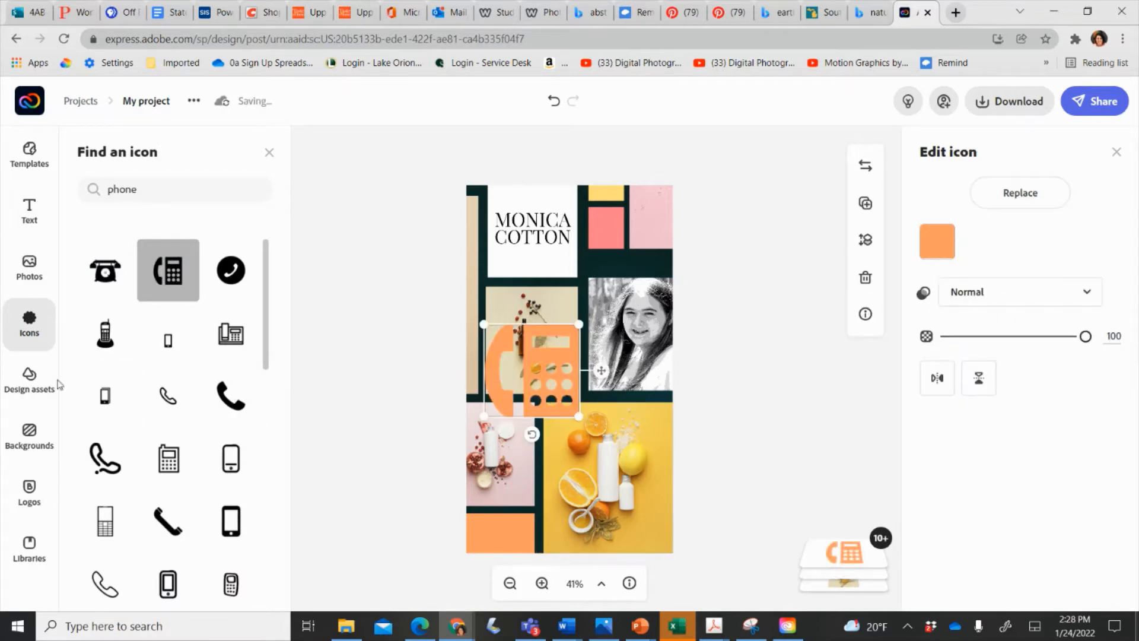
# Add the trending arrows background as a freely movable image at the top right.
pyautogui.click(35, 381)
pyautogui.scroll(-5, 178, 487)
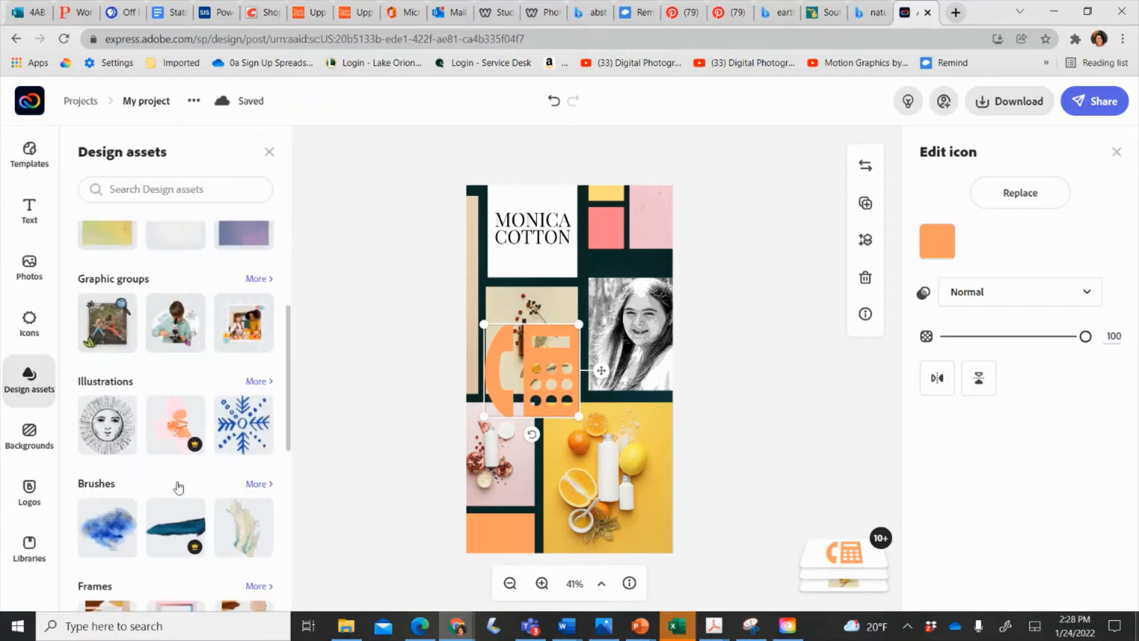
pyautogui.scroll(-2, 178, 487)
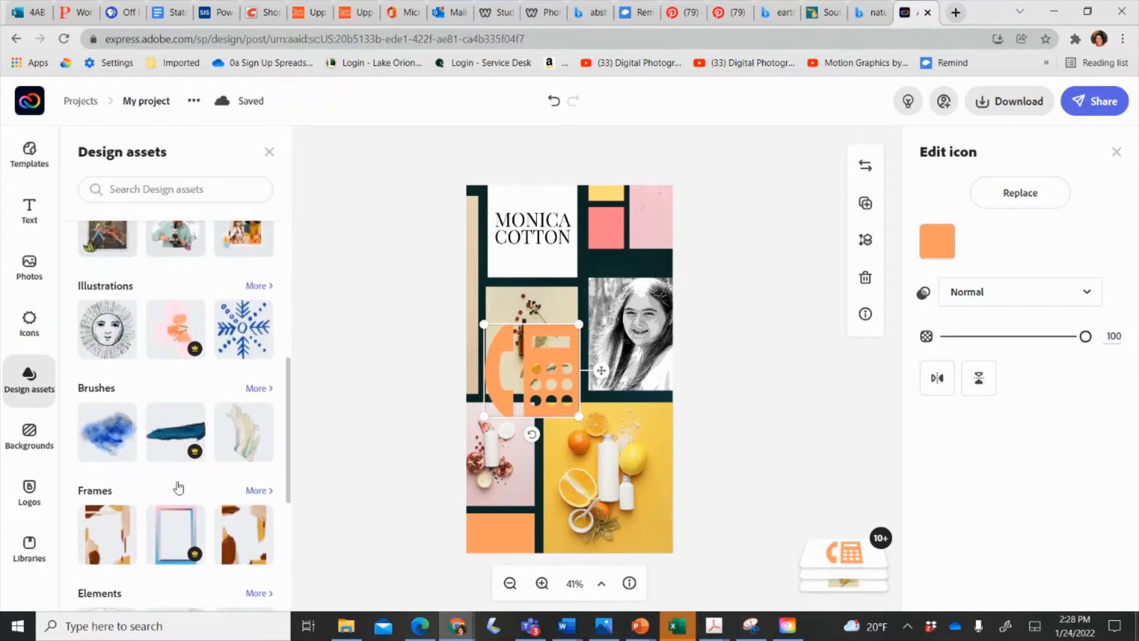
pyautogui.click(33, 433)
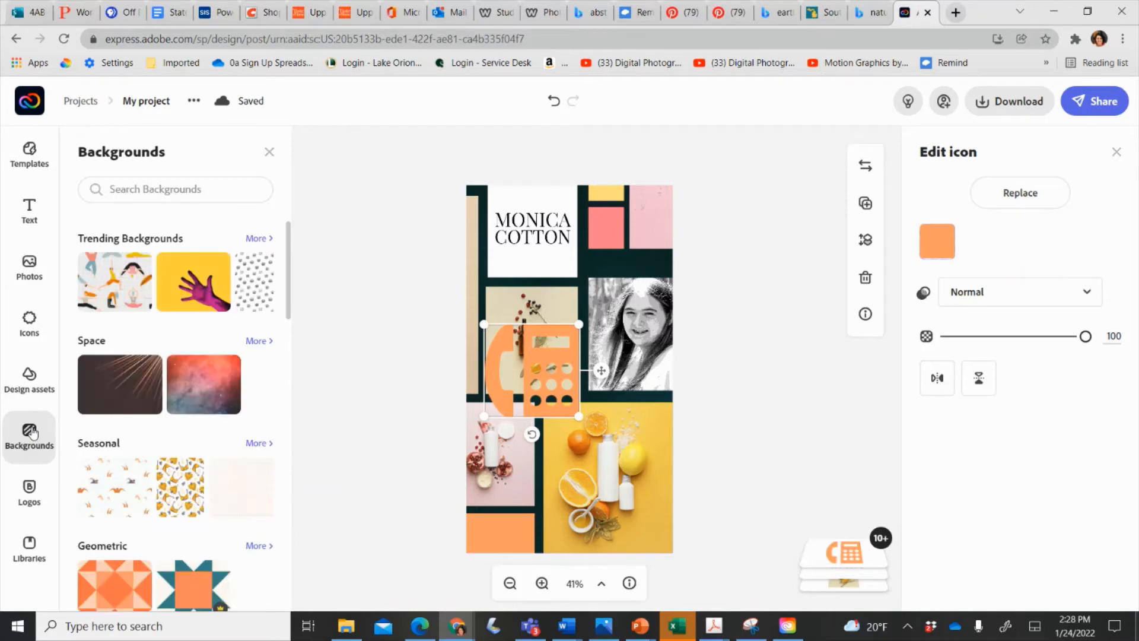
pyautogui.click(254, 283)
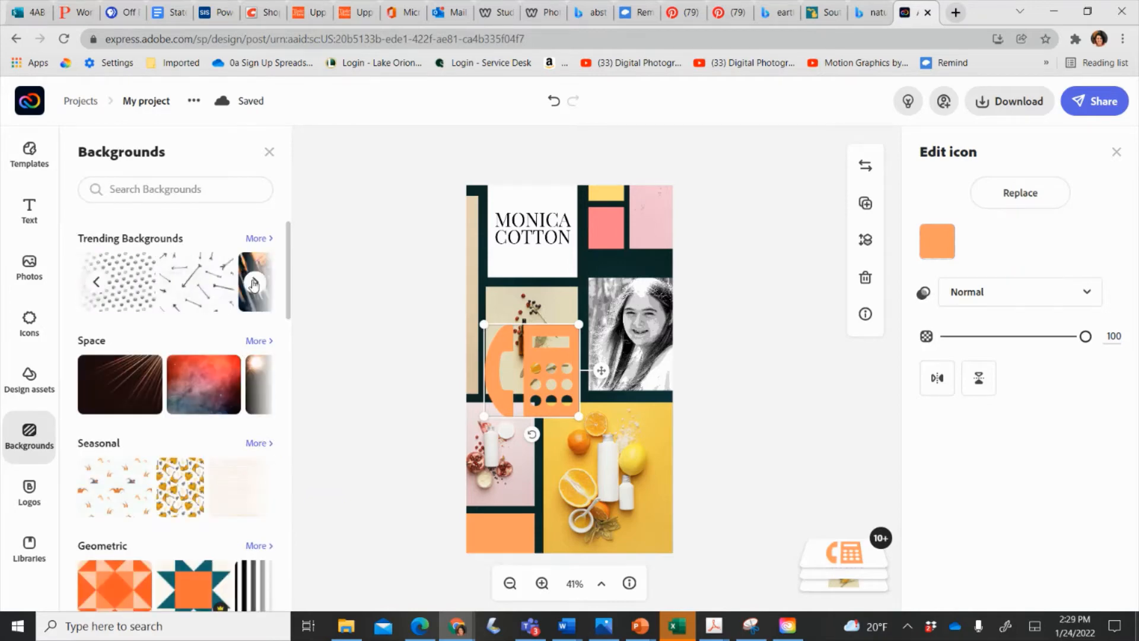
pyautogui.click(182, 283)
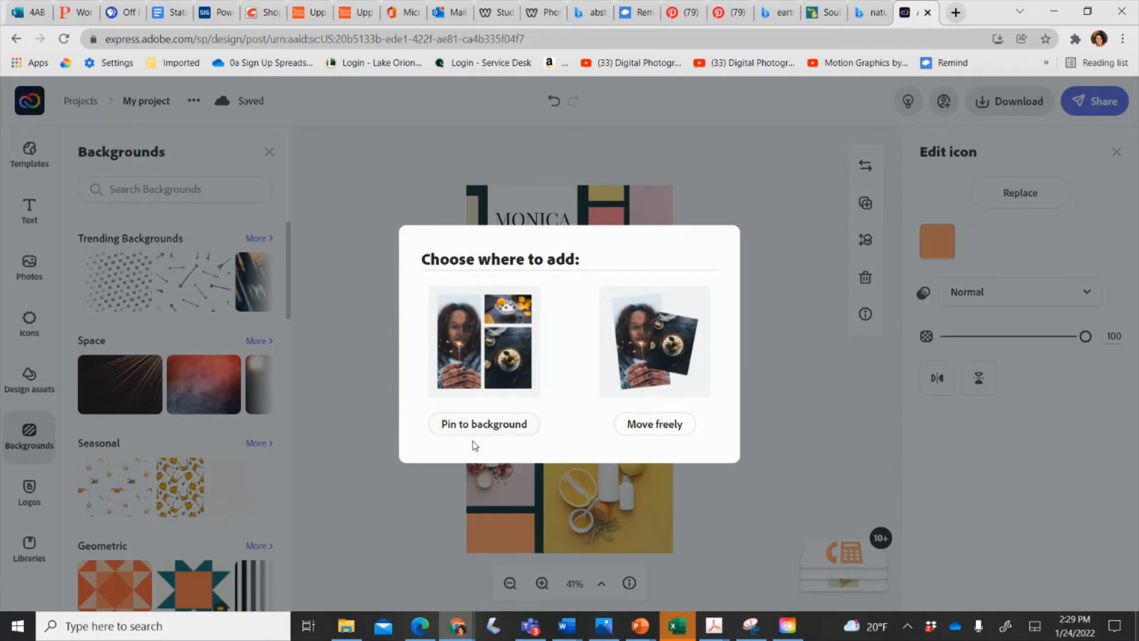
pyautogui.click(649, 429)
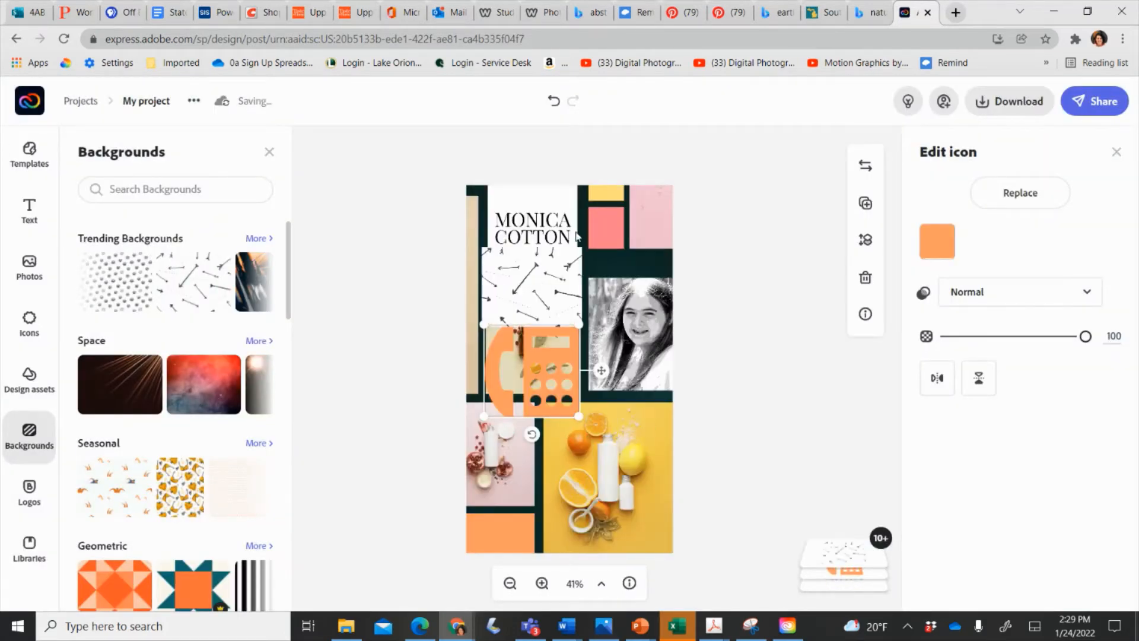
pyautogui.moveTo(563, 262); pyautogui.dragTo(657, 198)
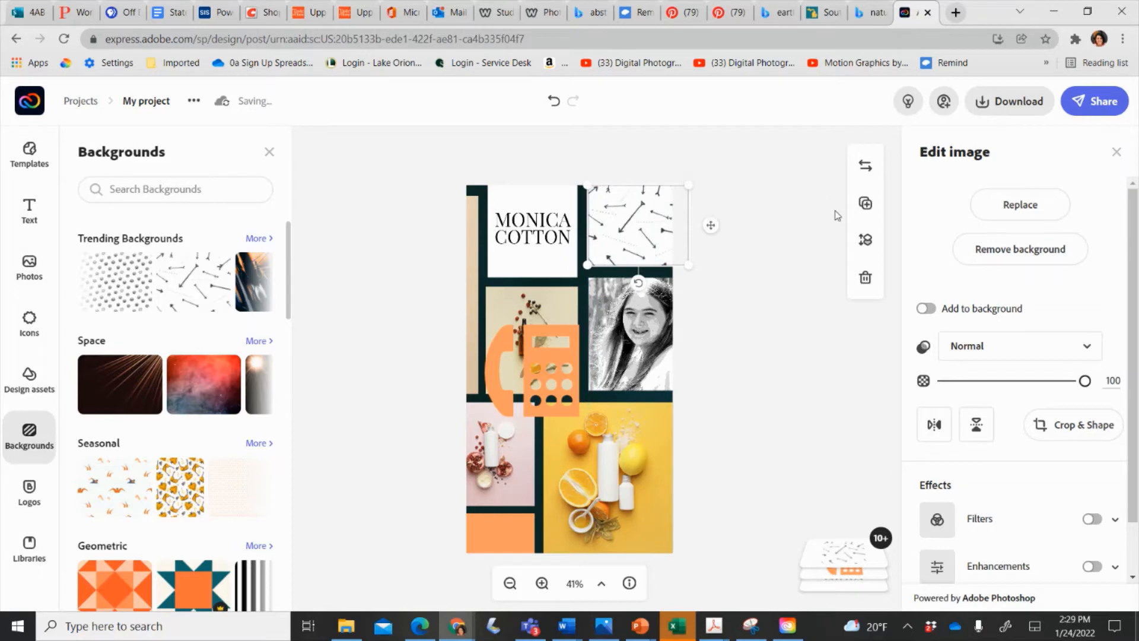
# Adjust the arrows image's layer order so it sits behind the pink blocks.
pyautogui.click(865, 243)
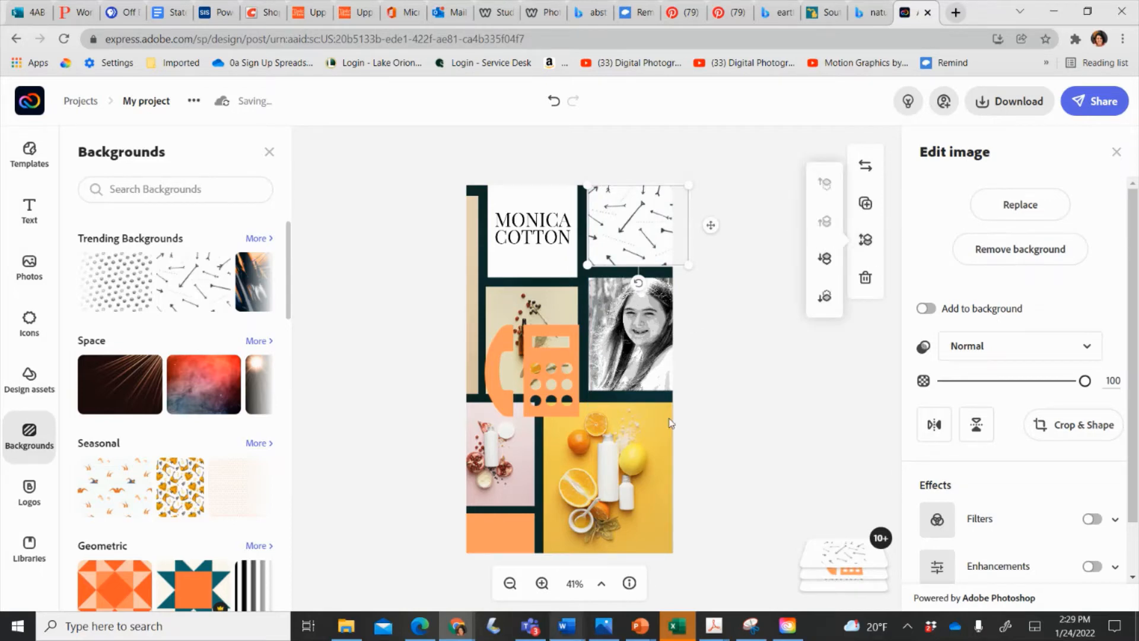
pyautogui.click(831, 264)
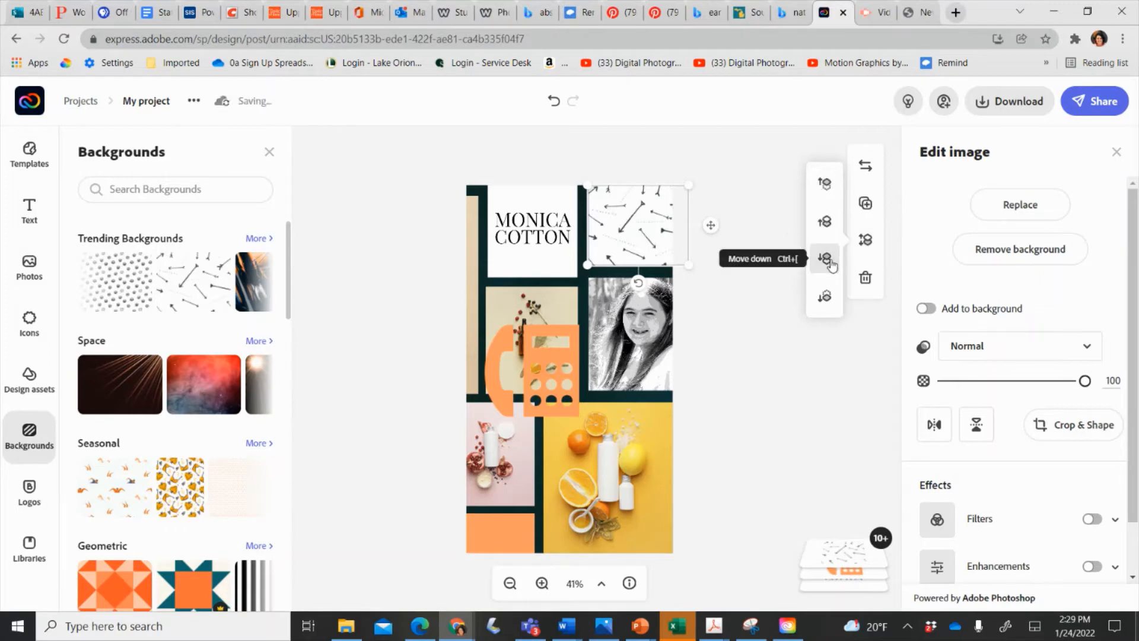
pyautogui.click(828, 297)
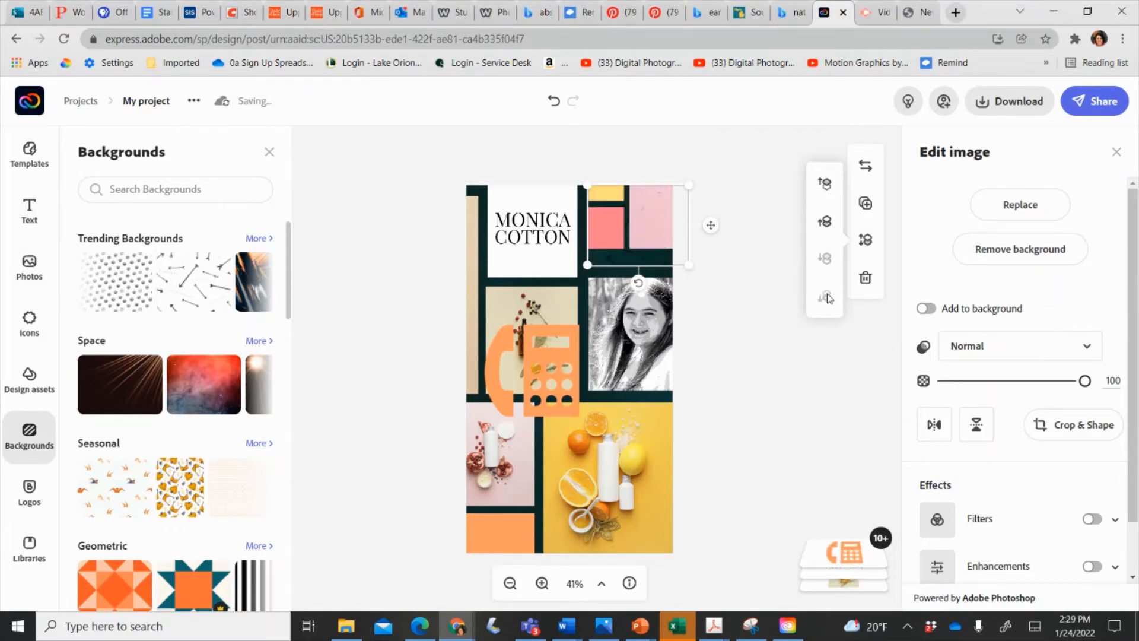
pyautogui.click(825, 222)
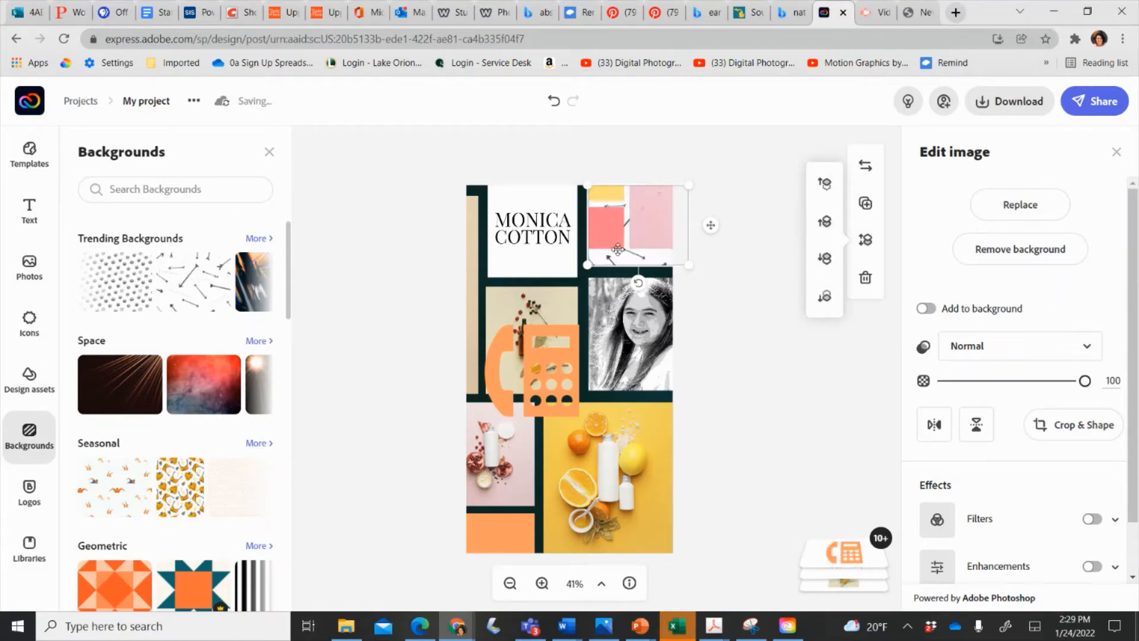
pyautogui.click(703, 185)
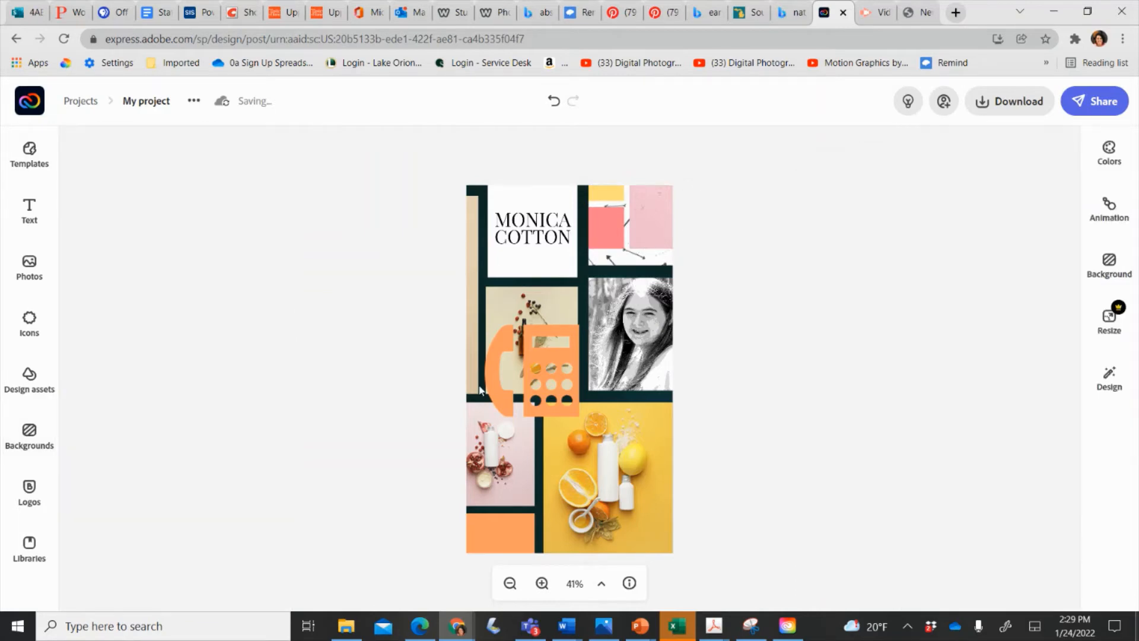
# Delete the orange phone icon, then check the portrait and product photos.
pyautogui.click(557, 371)
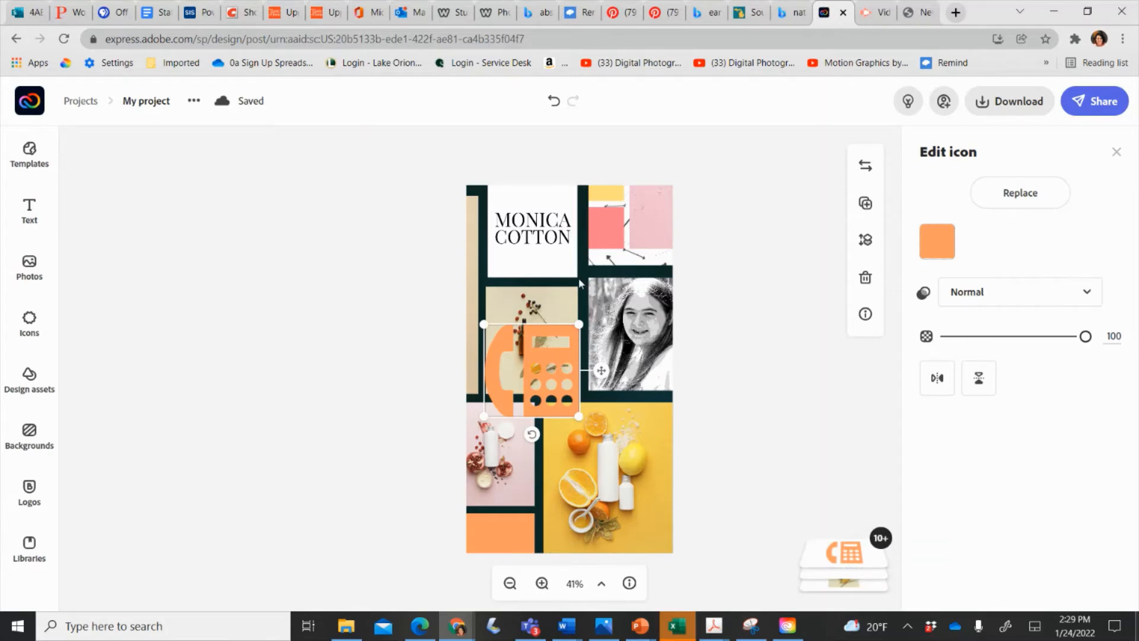
pyautogui.press('Delete')
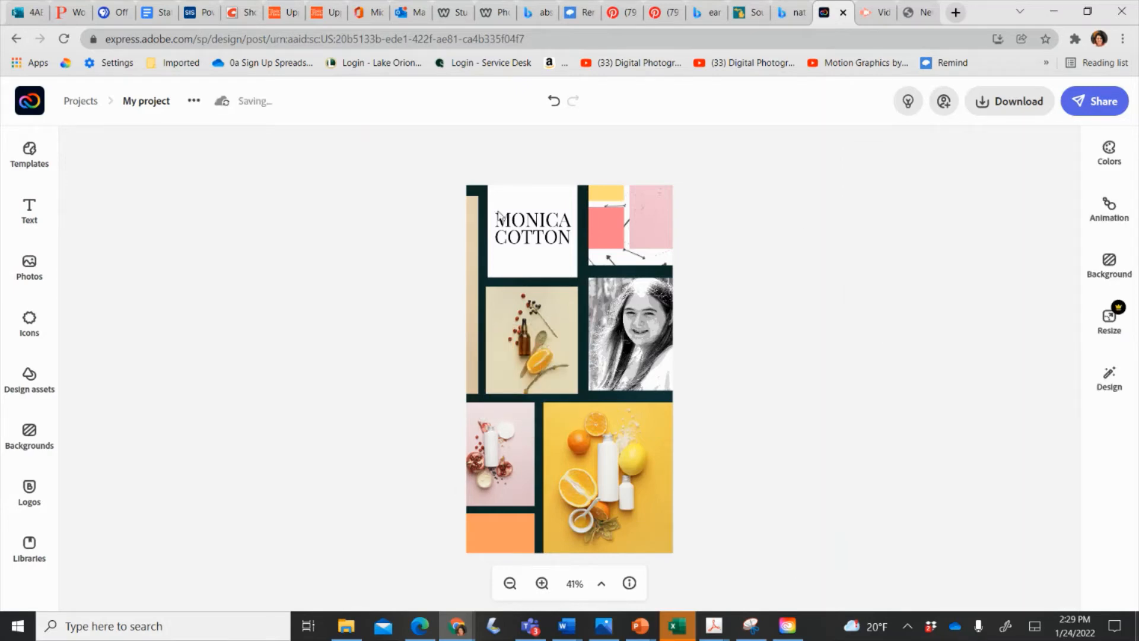
pyautogui.click(657, 356)
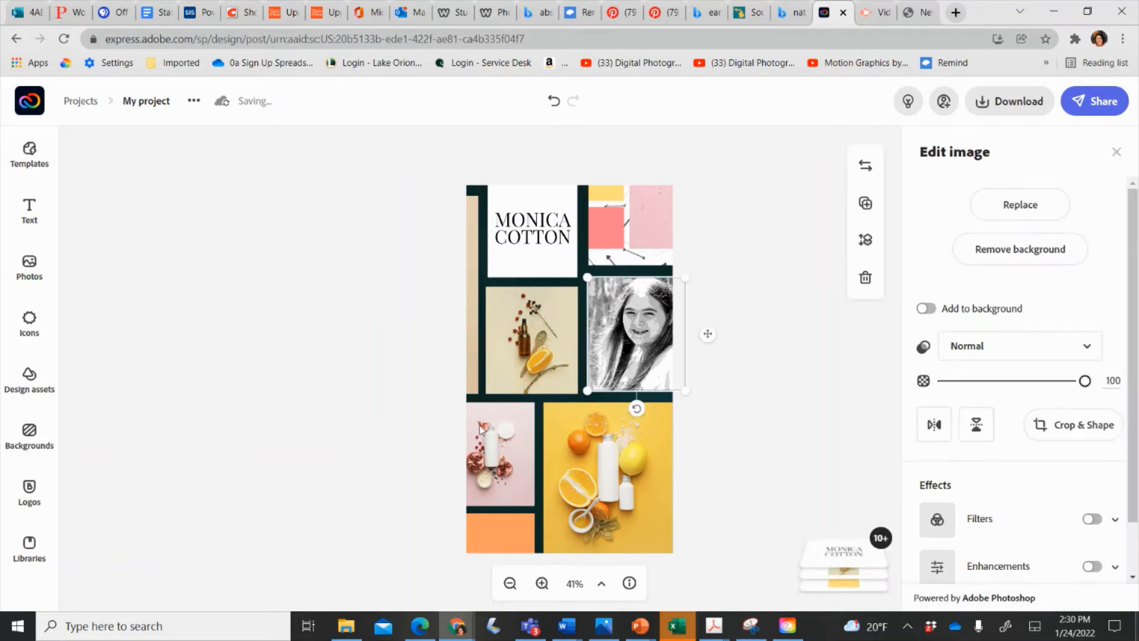
pyautogui.click(367, 393)
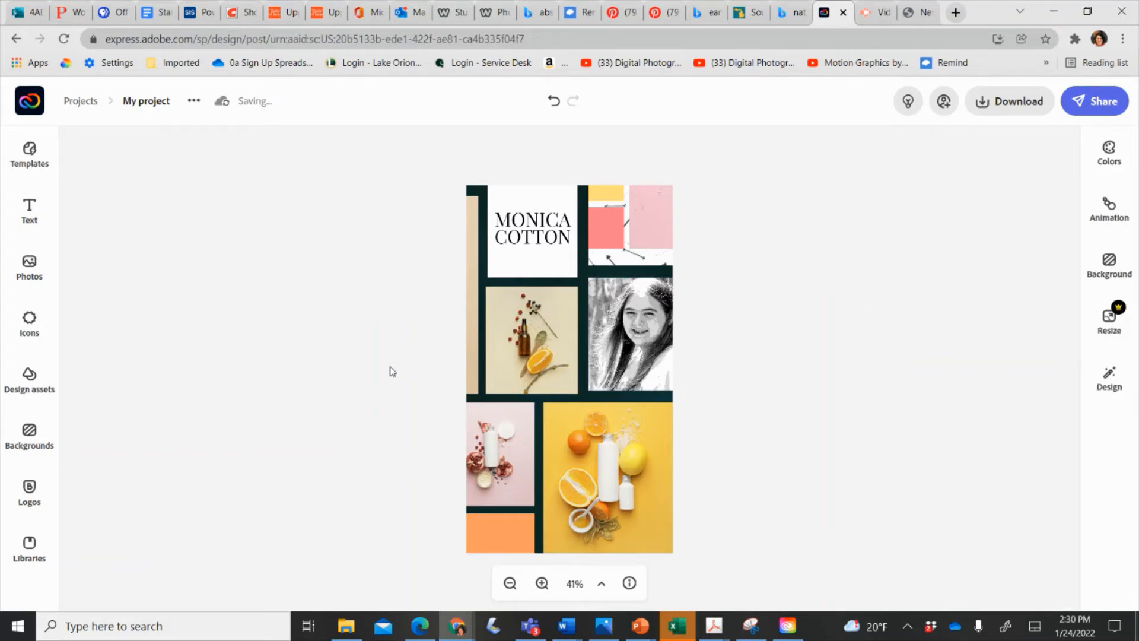
pyautogui.click(567, 339)
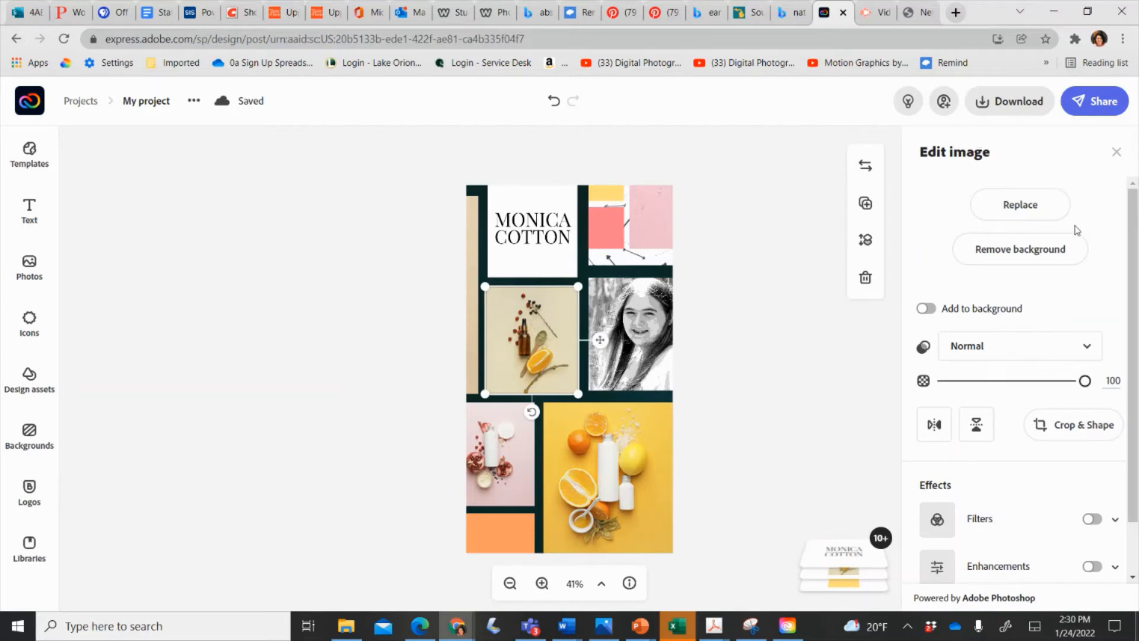
pyautogui.click(555, 487)
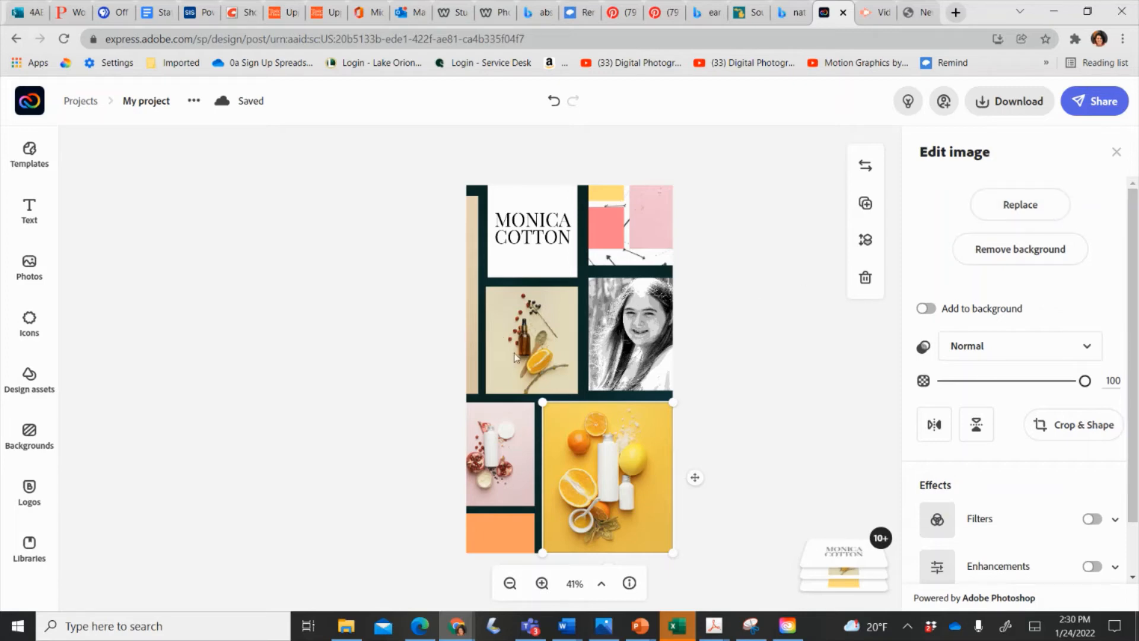
# Search stock photos for 'tennis' and add a court photo and a tennis-ball photo.
pyautogui.click(29, 267)
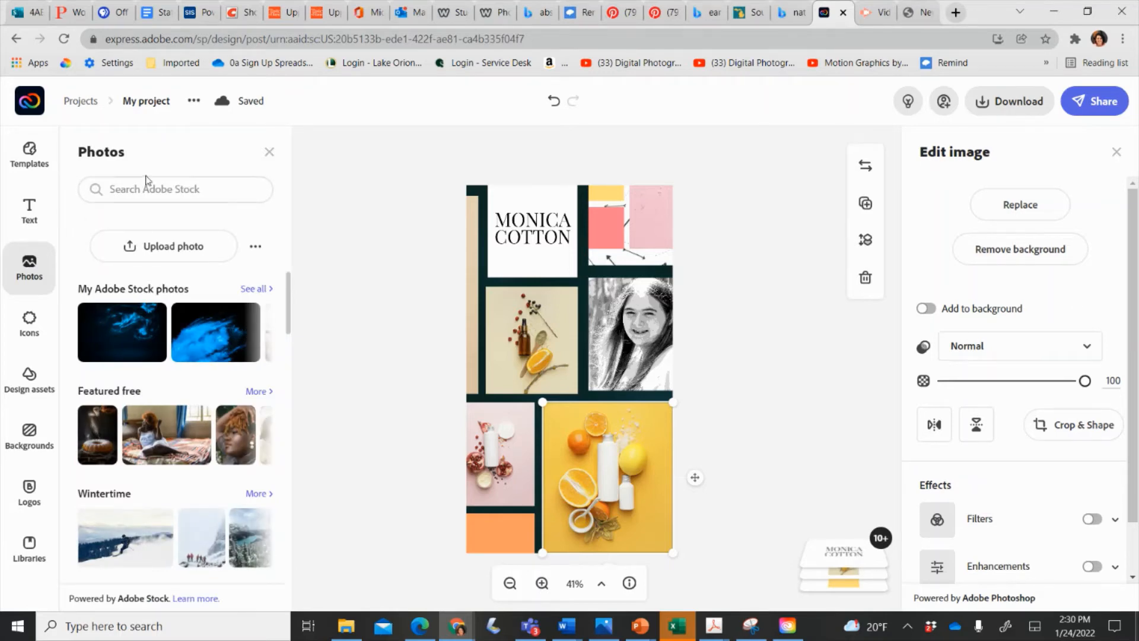
pyautogui.click(188, 202)
pyautogui.write('tennis')
pyautogui.press('Return')
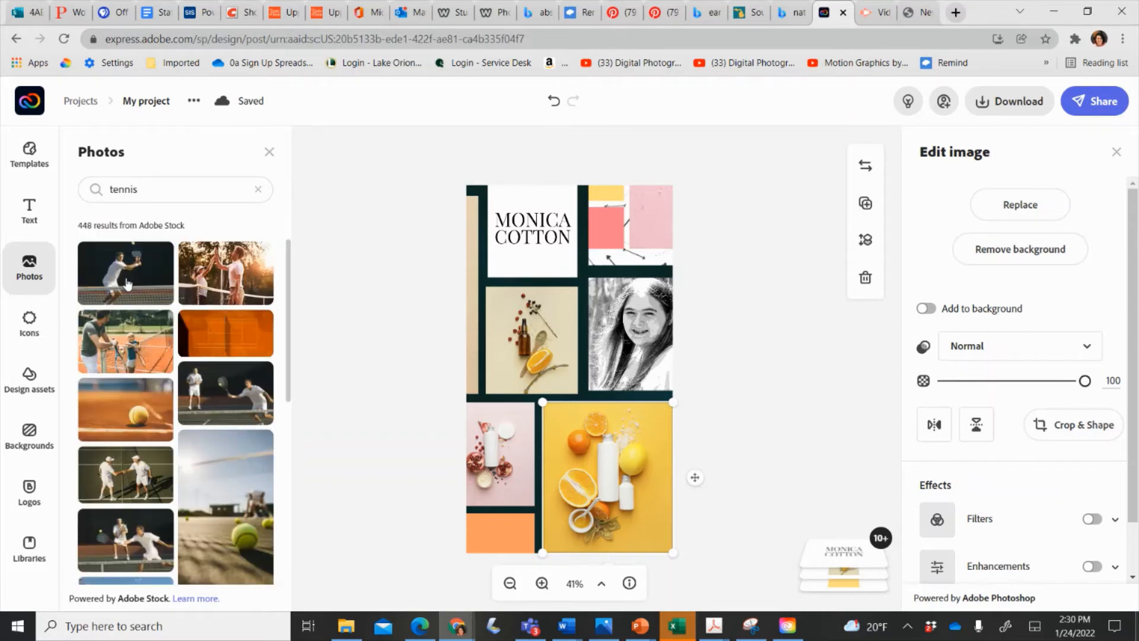
pyautogui.moveTo(225, 332); pyautogui.dragTo(655, 252)
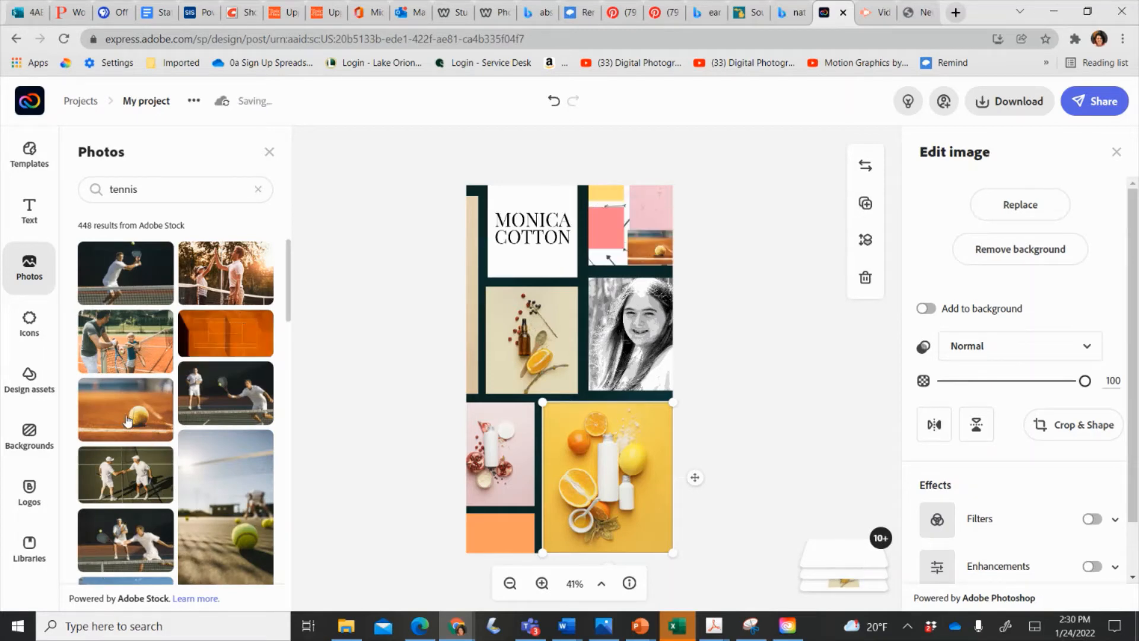
pyautogui.click(128, 421)
# Delete the small court image and move the tennis-ball photo onto the lower-right panel.
pyautogui.click(660, 245)
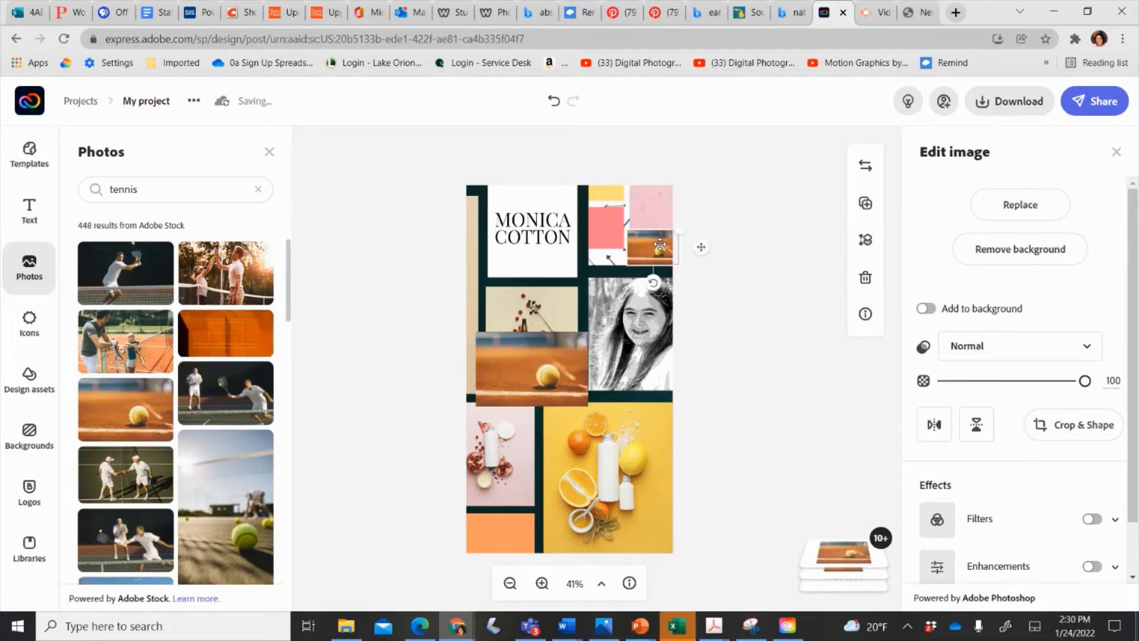
pyautogui.click(865, 277)
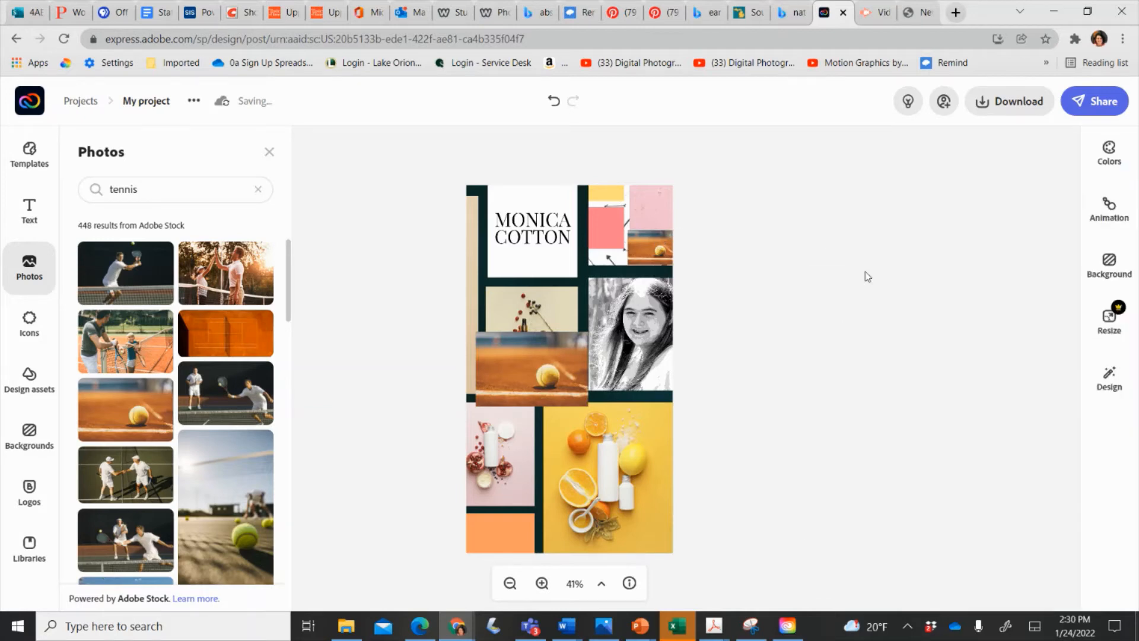
pyautogui.moveTo(555, 301); pyautogui.dragTo(605, 430)
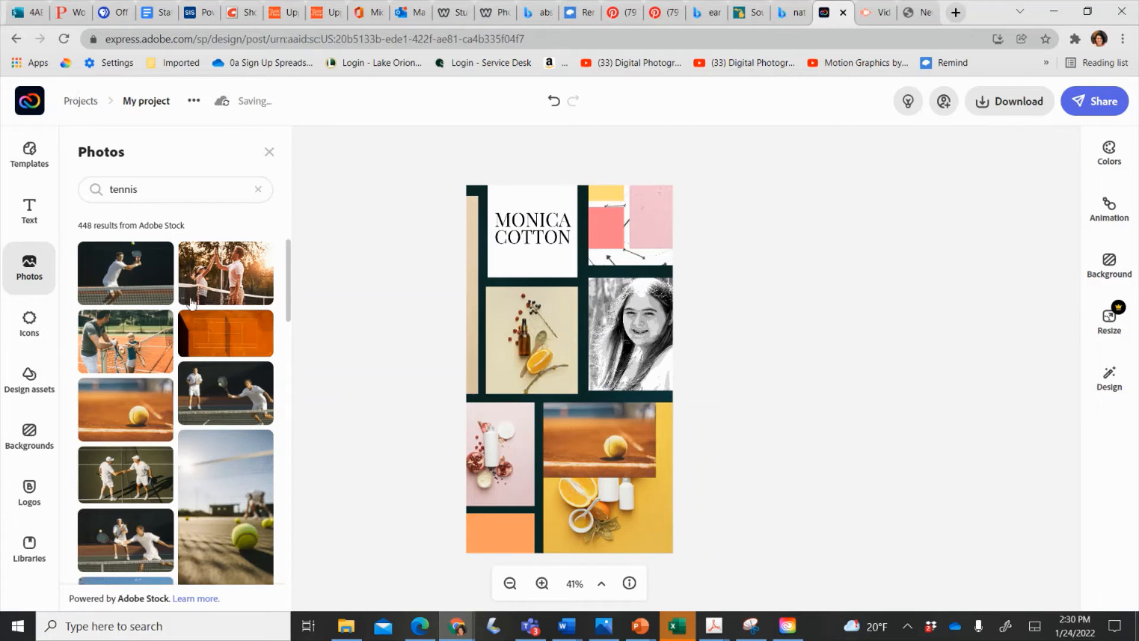
pyautogui.click(39, 162)
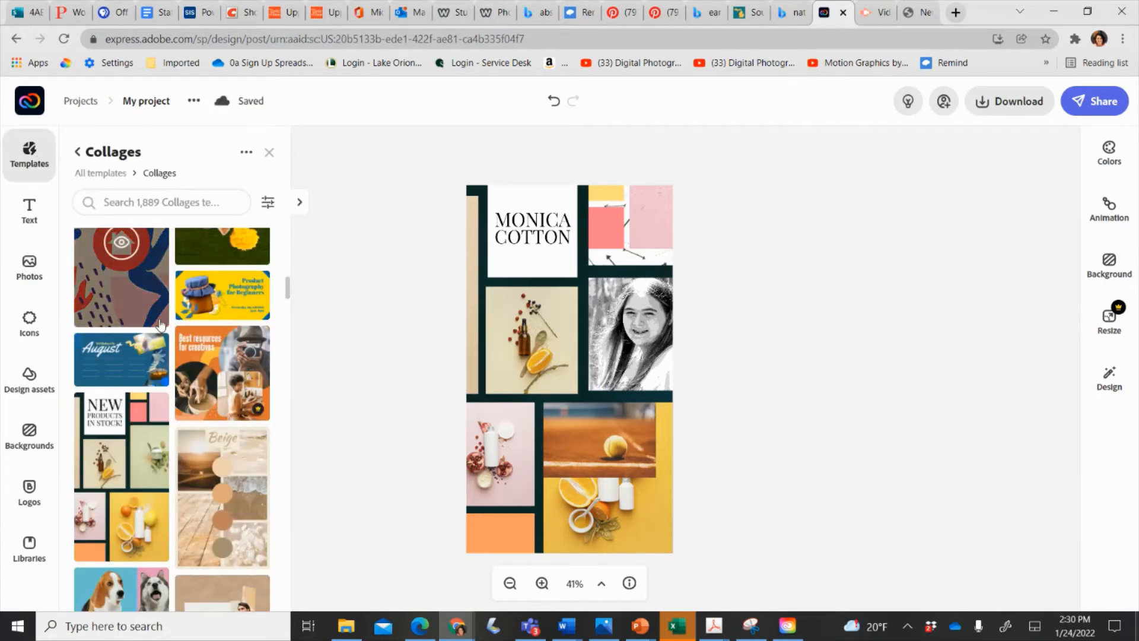
# Undo thirteen edits to restore the original NEW PRODUCTS IN STOCK! heading and jar photo.
pyautogui.scroll(-4, 160, 324)
pyautogui.scroll(-10, 160, 325)
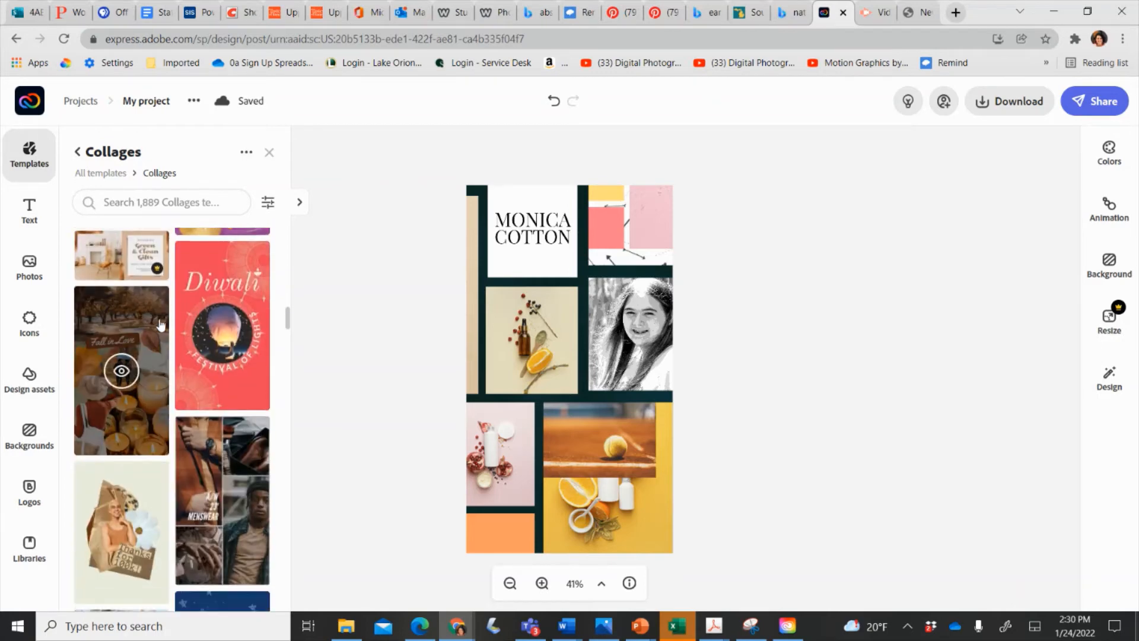
pyautogui.scroll(-3, 160, 325)
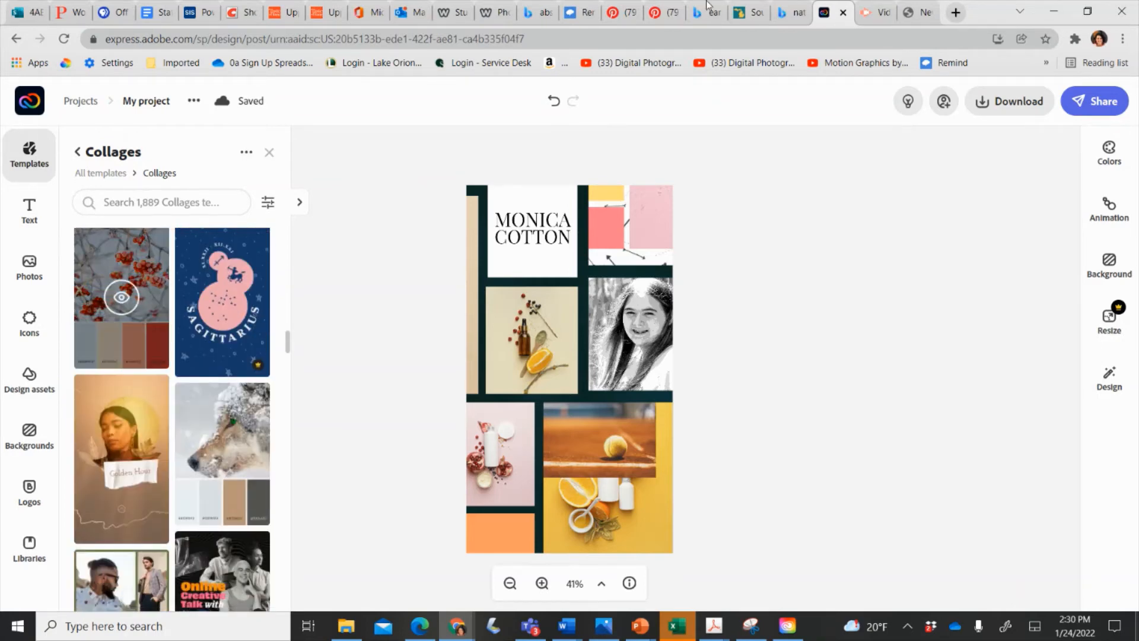
pyautogui.click(555, 101)
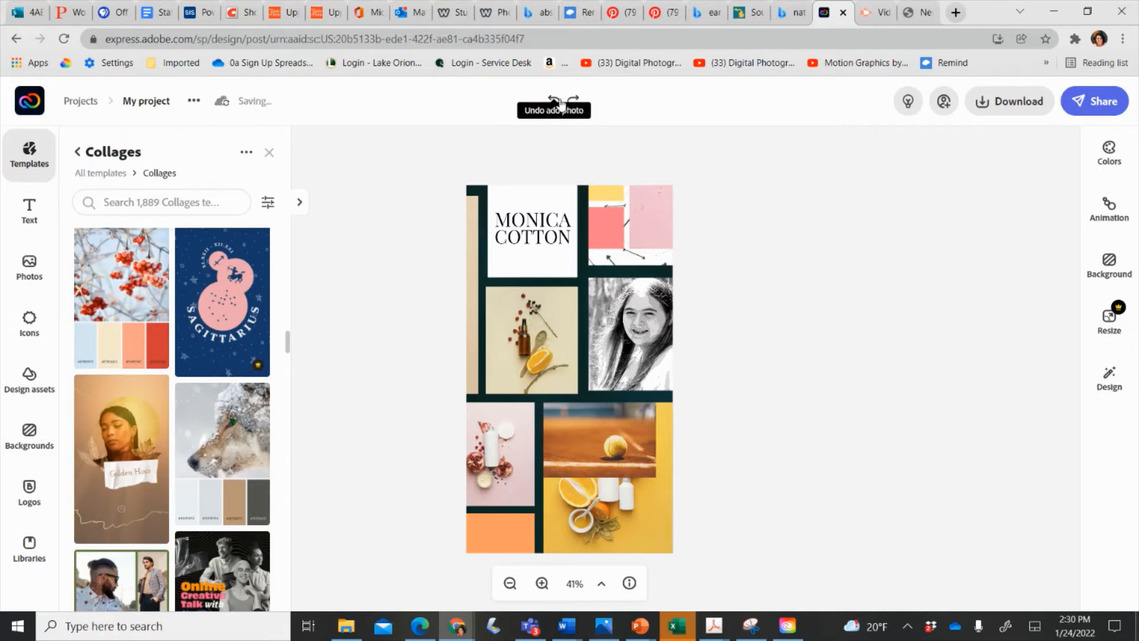
pyautogui.click(556, 103)
pyautogui.click(556, 102)
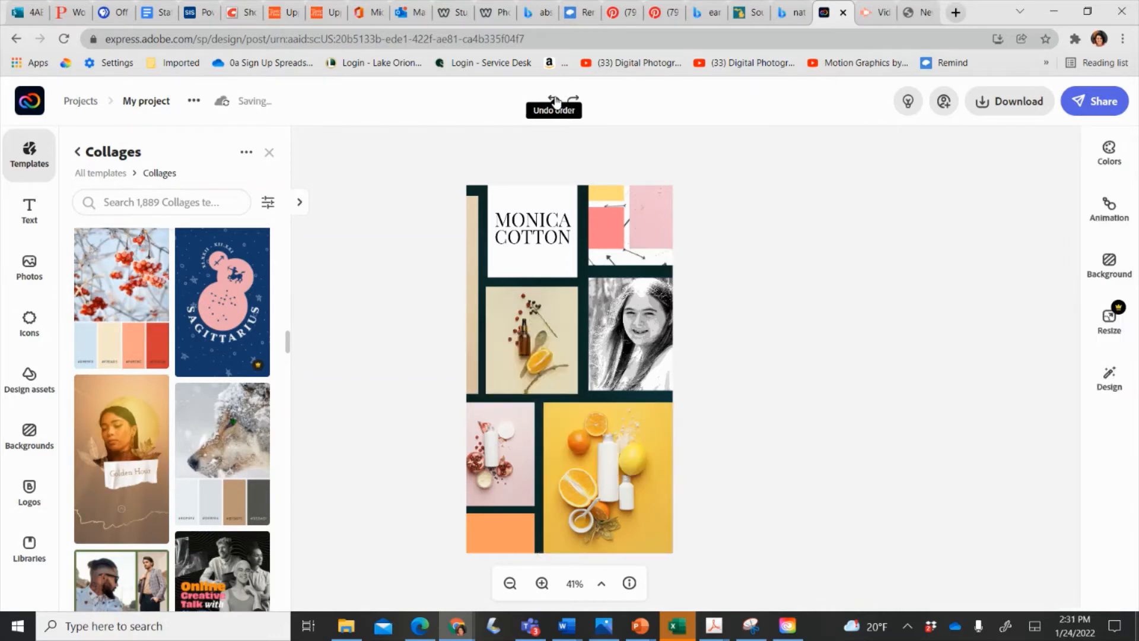
pyautogui.click(555, 102)
pyautogui.click(555, 102)
pyautogui.click(555, 102)
pyautogui.click(556, 102)
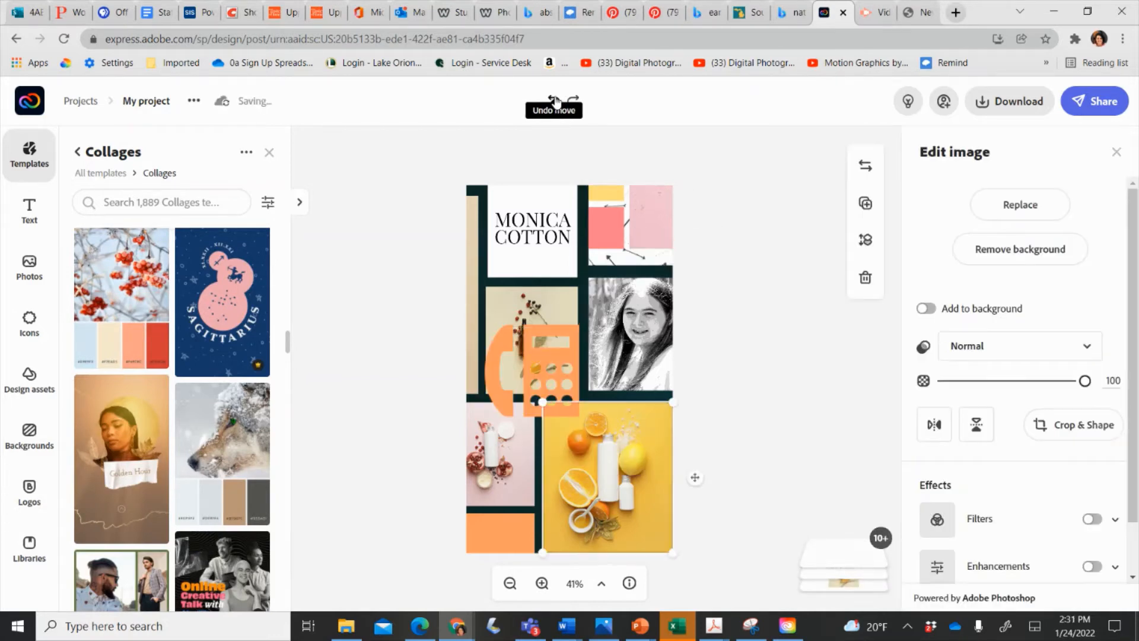
pyautogui.click(556, 102)
pyautogui.click(555, 102)
pyautogui.click(555, 102)
pyautogui.click(556, 102)
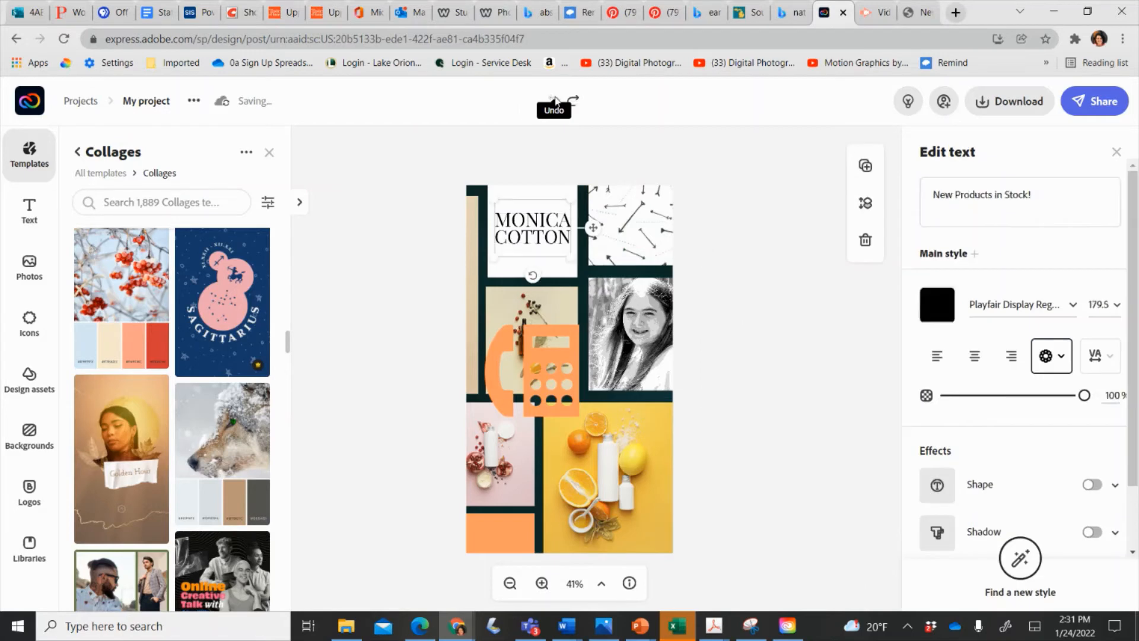
pyautogui.click(555, 102)
pyautogui.click(555, 102)
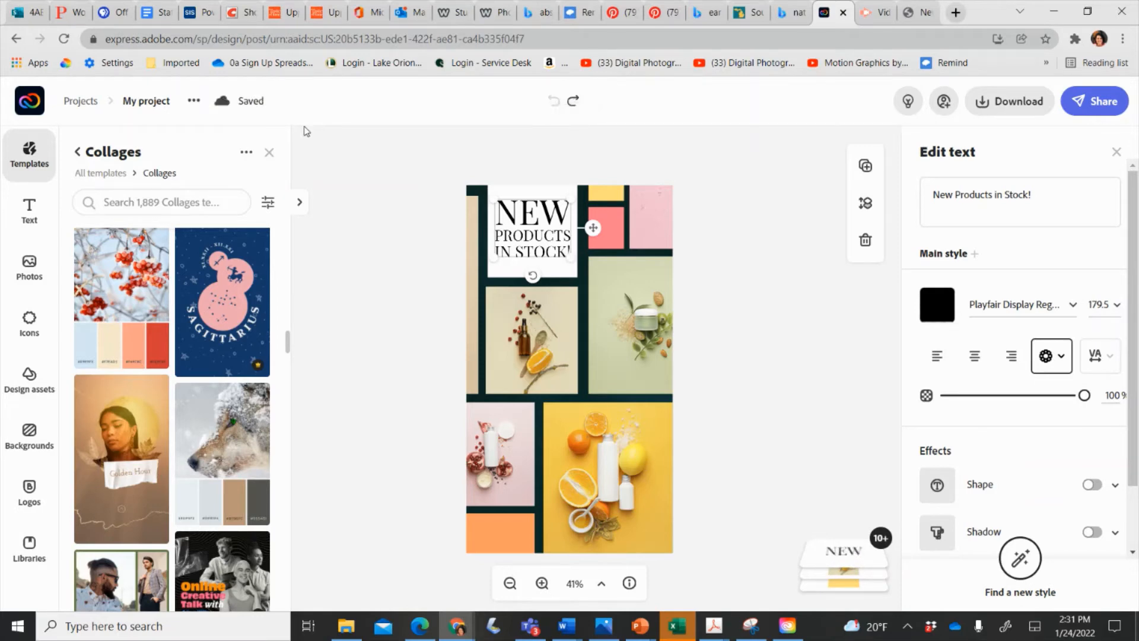
# From Home, start another Collage project without photos at the Landscape 3:2 size.
pyautogui.click(37, 110)
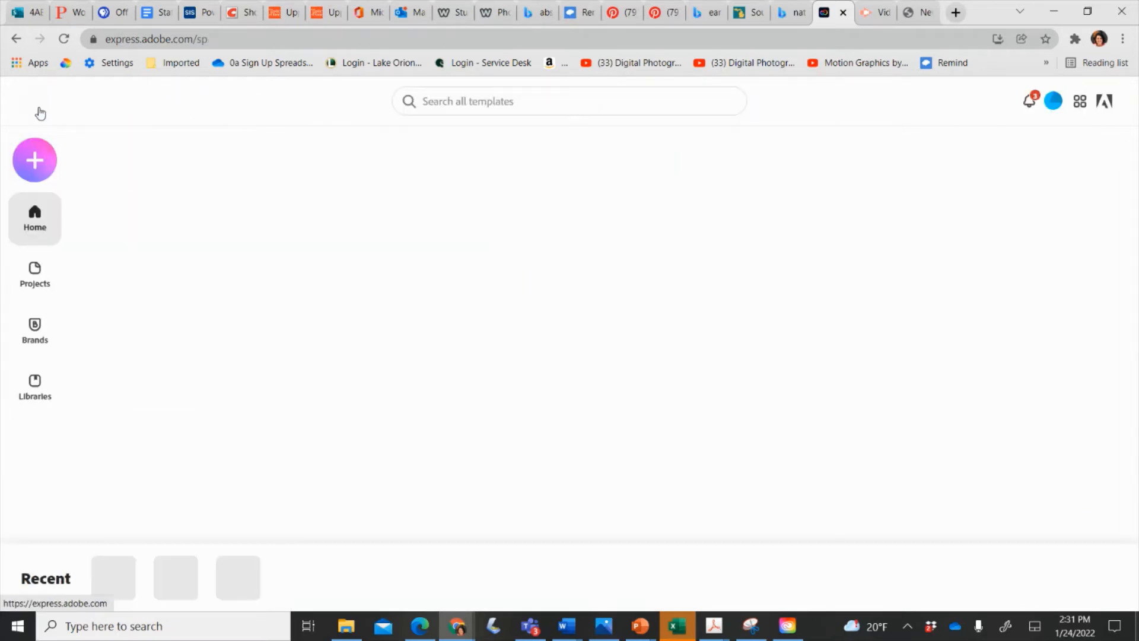
pyautogui.click(35, 160)
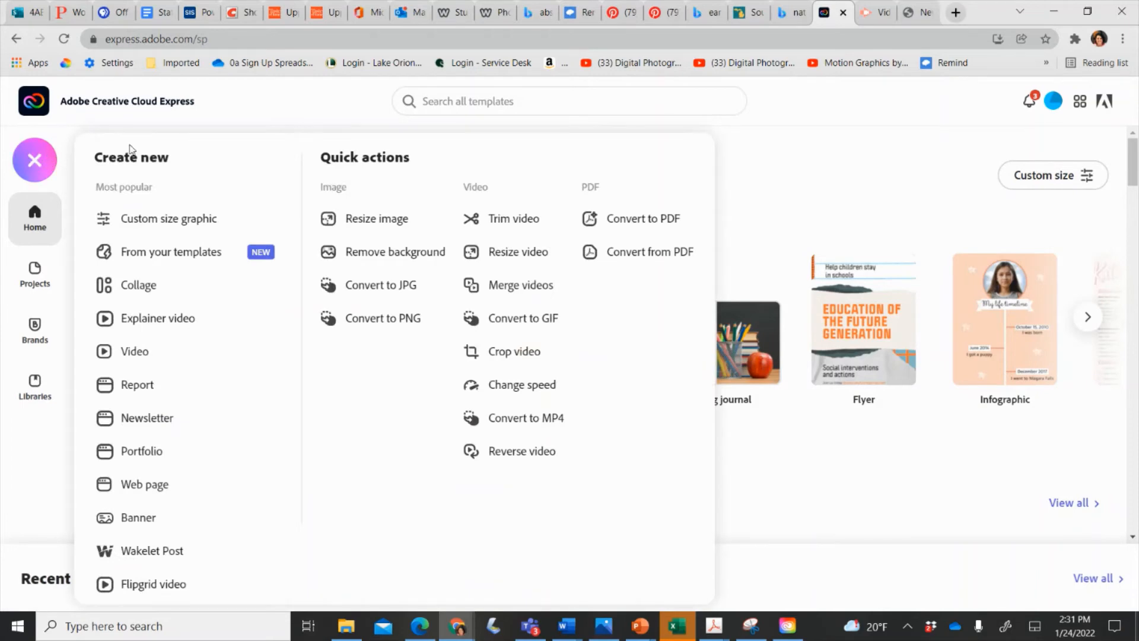
pyautogui.click(163, 286)
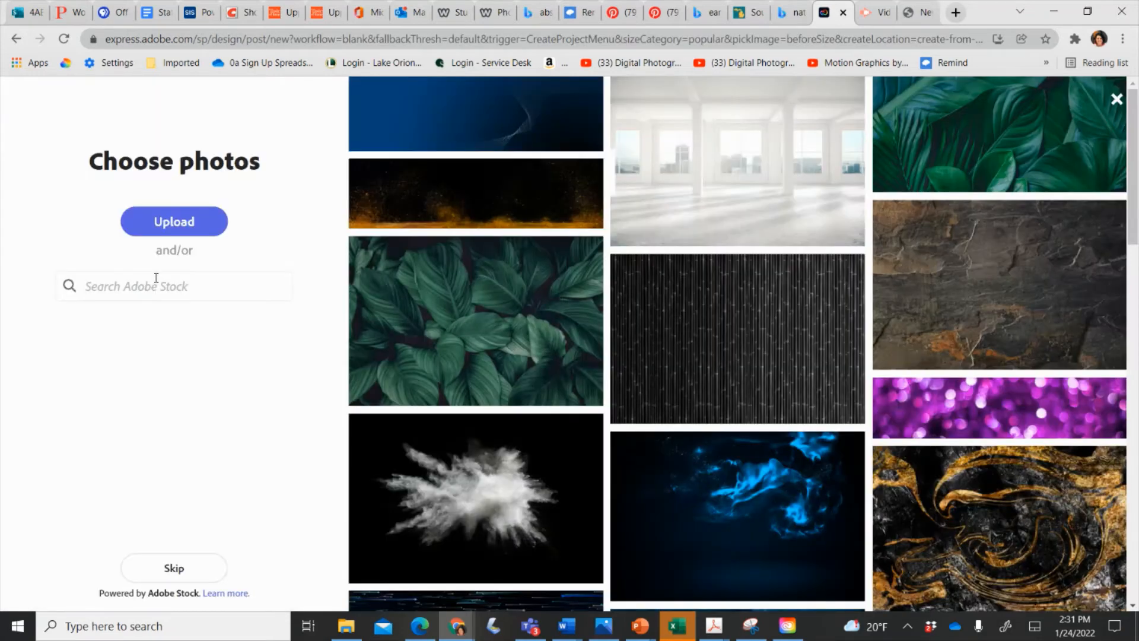
pyautogui.rightClick(178, 556)
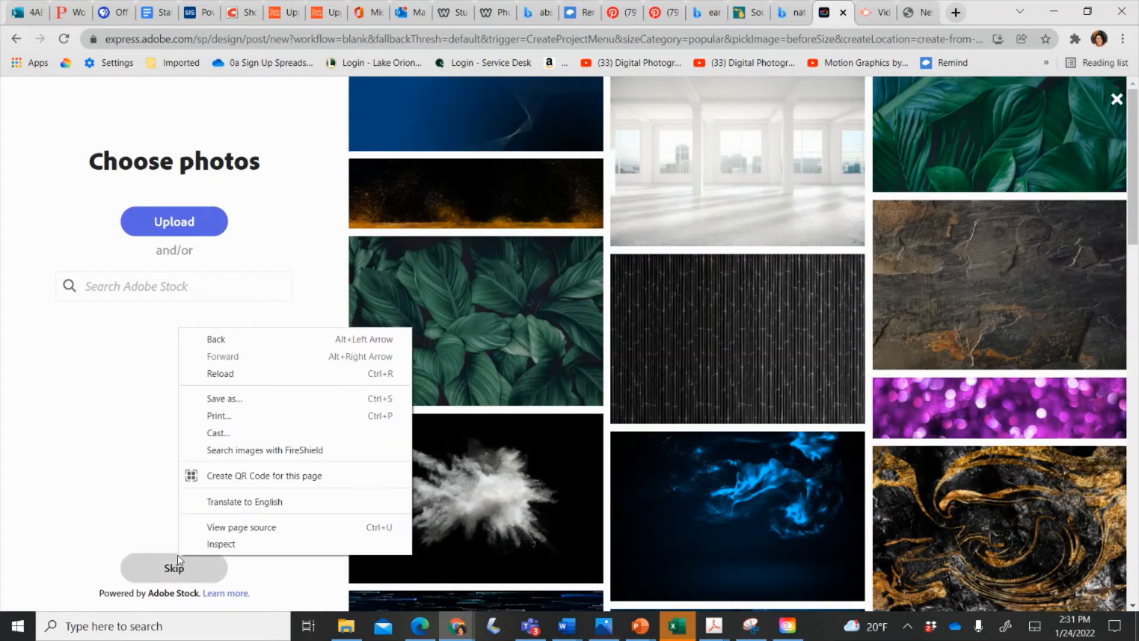
pyautogui.click(142, 582)
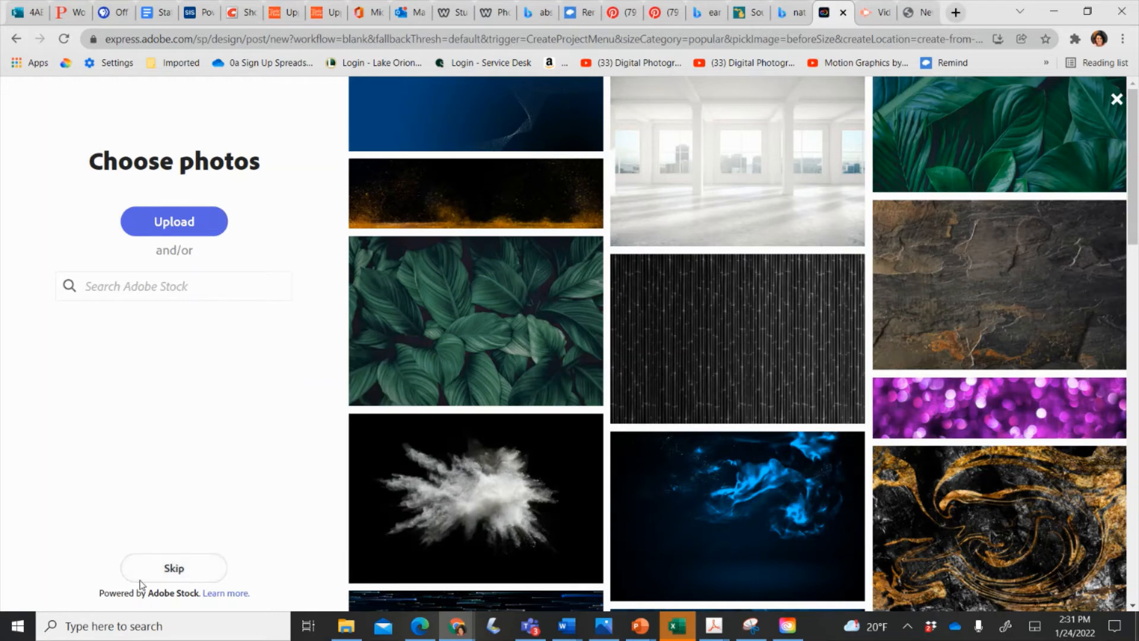
pyautogui.click(172, 566)
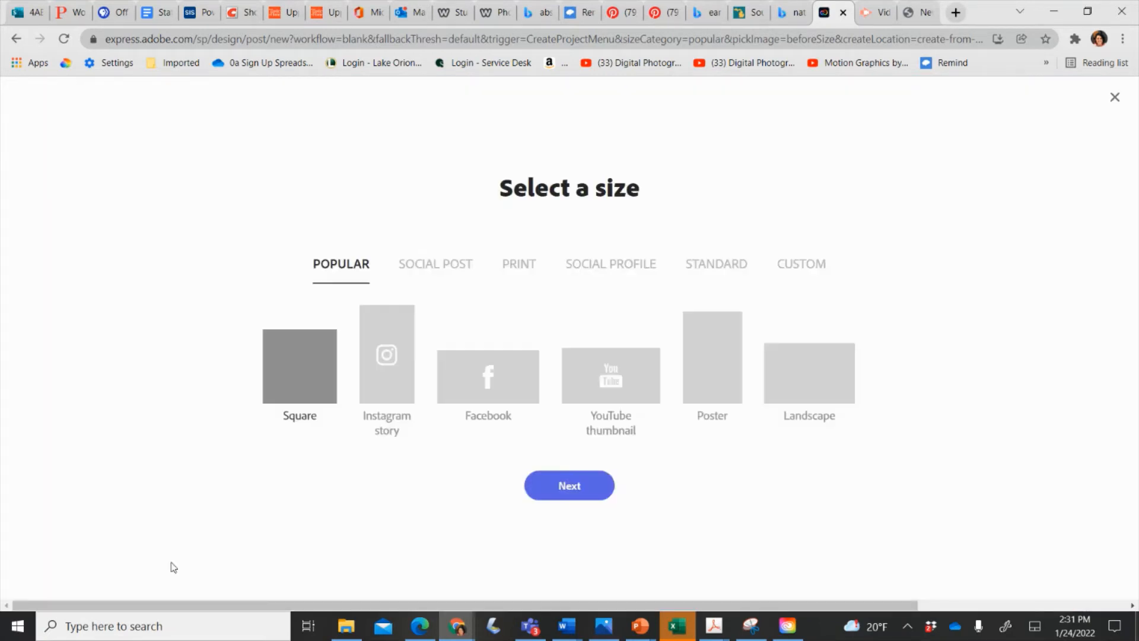
pyautogui.click(808, 383)
pyautogui.click(603, 493)
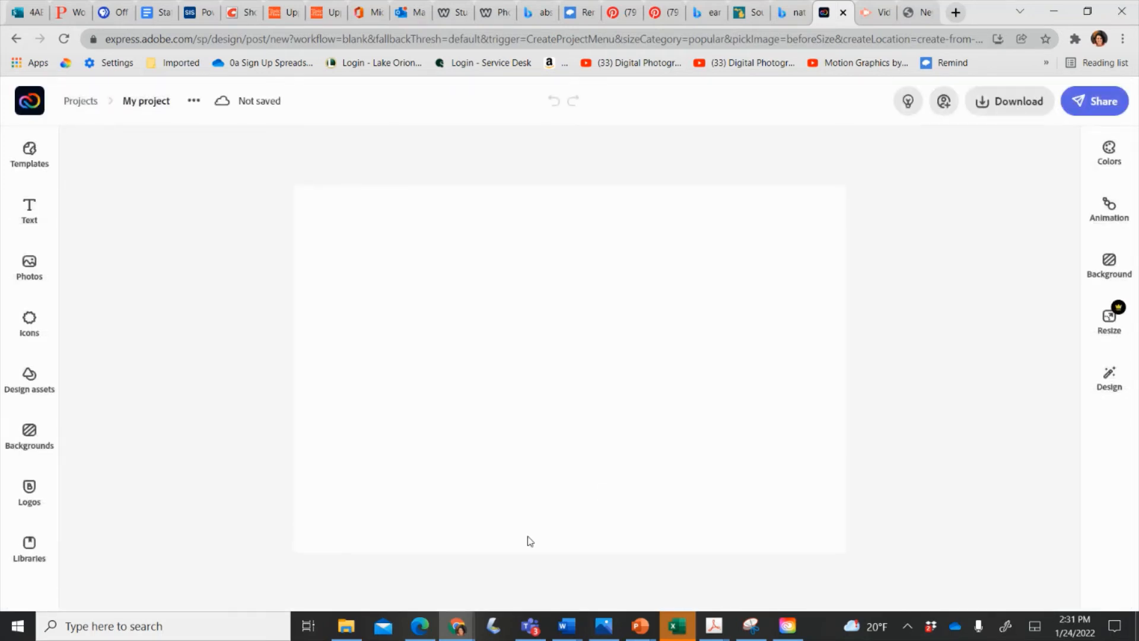
# Upload the cropped colour portrait photo from Documents onto the blank canvas.
pyautogui.click(34, 272)
pyautogui.click(169, 243)
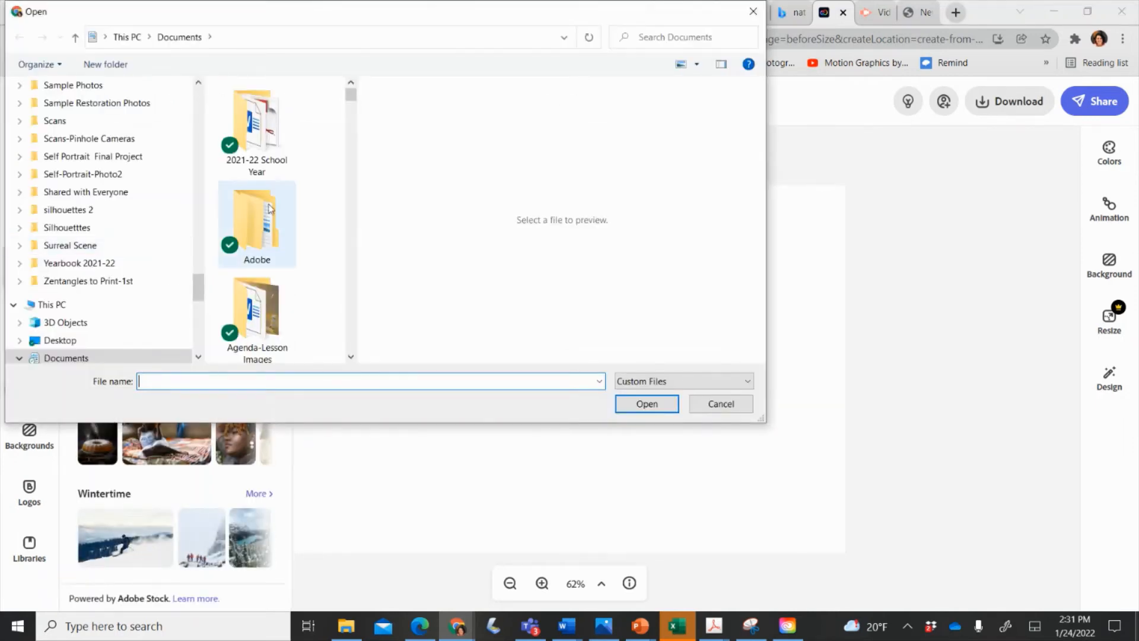
pyautogui.scroll(-5, 279, 223)
pyautogui.scroll(-5, 279, 222)
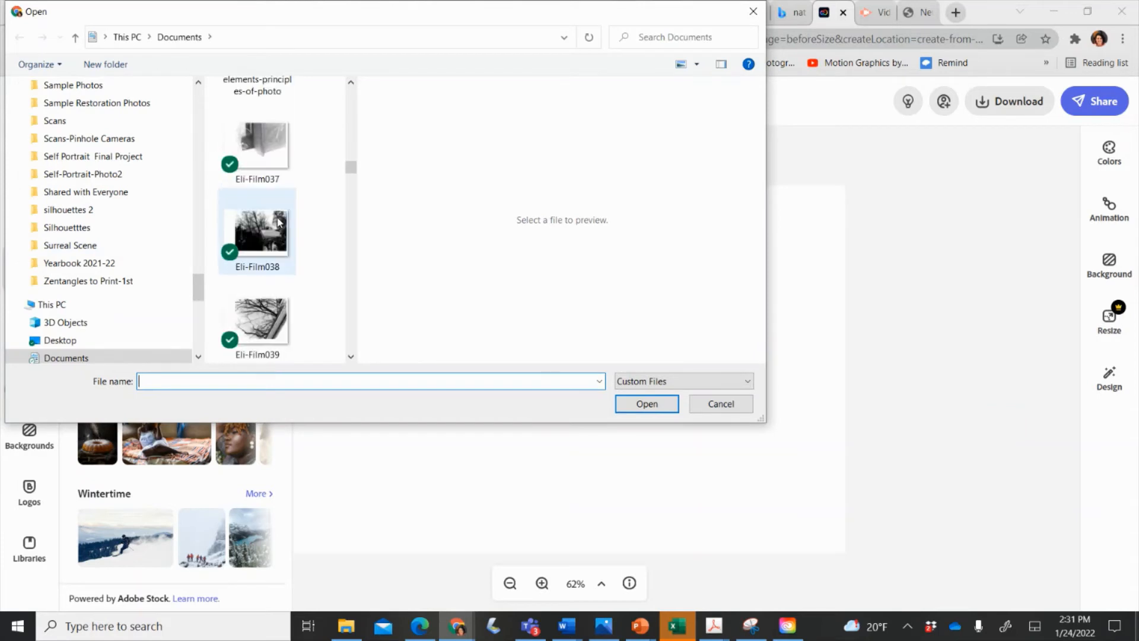
pyautogui.scroll(3, 278, 222)
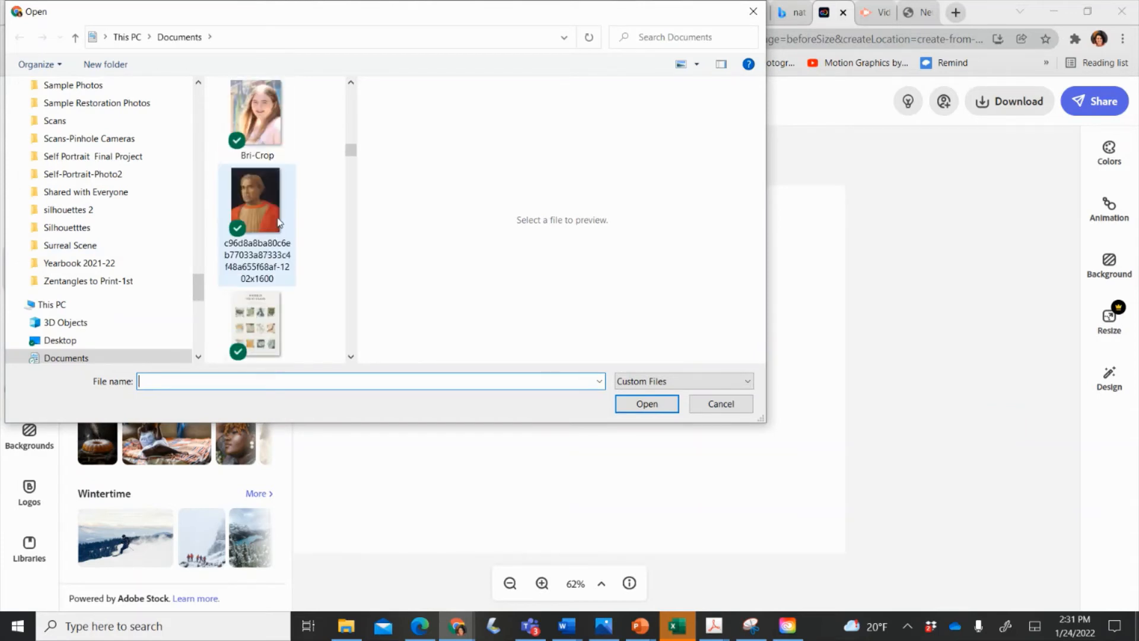
pyautogui.click(270, 143)
pyautogui.click(637, 389)
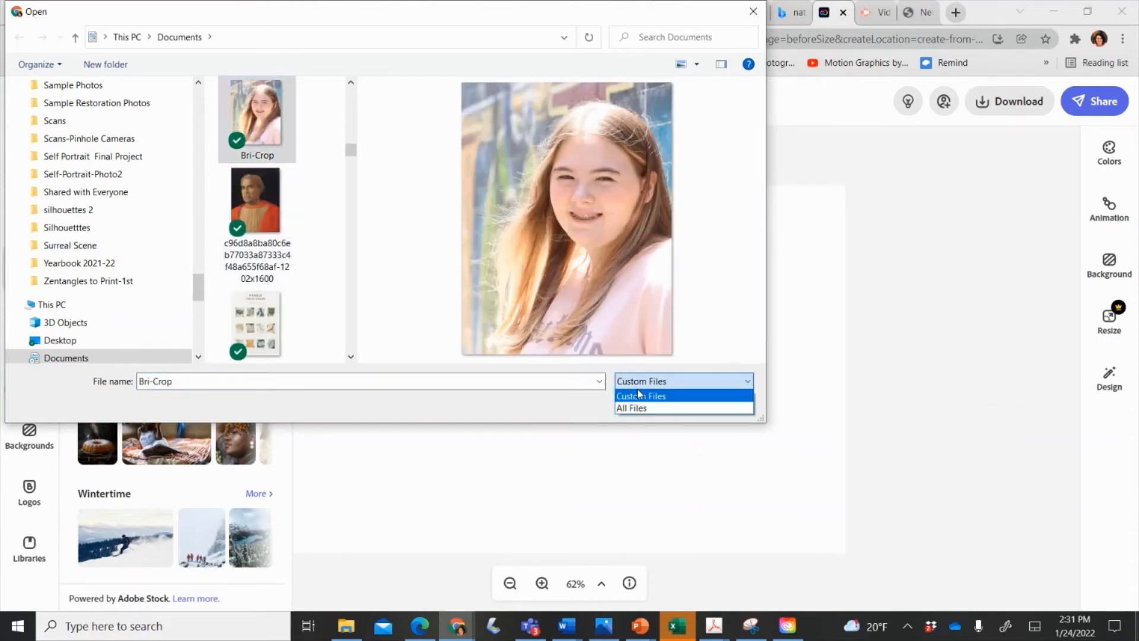
pyautogui.click(578, 394)
pyautogui.click(621, 409)
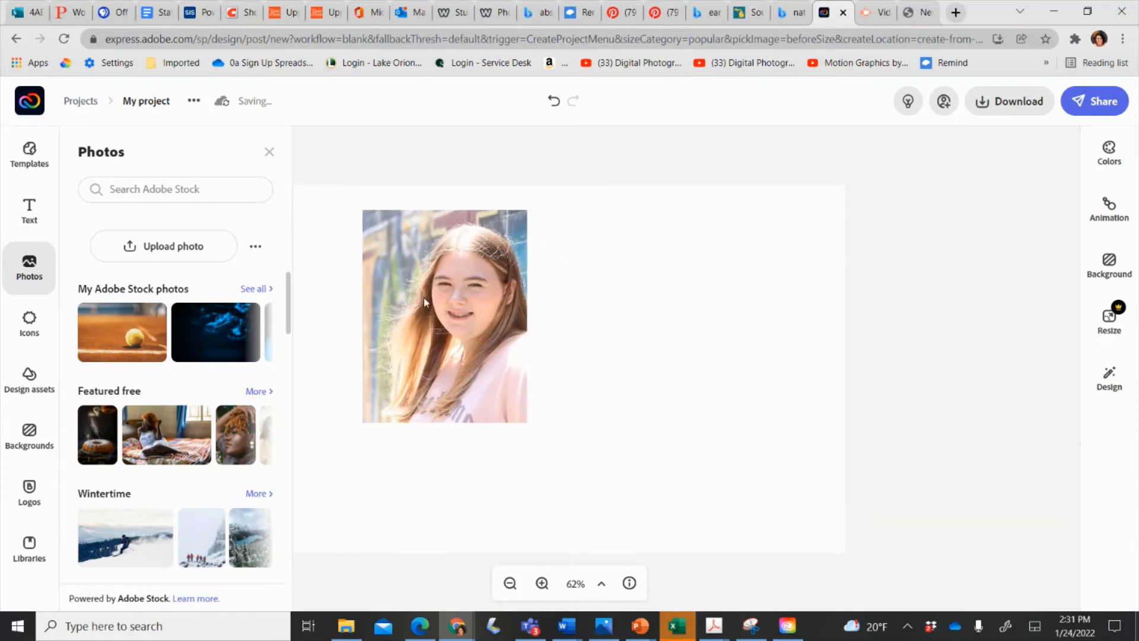
# Add the Brushstroke Interiors logo text preset to the design, deleting the accidental duplicate.
pyautogui.click(28, 220)
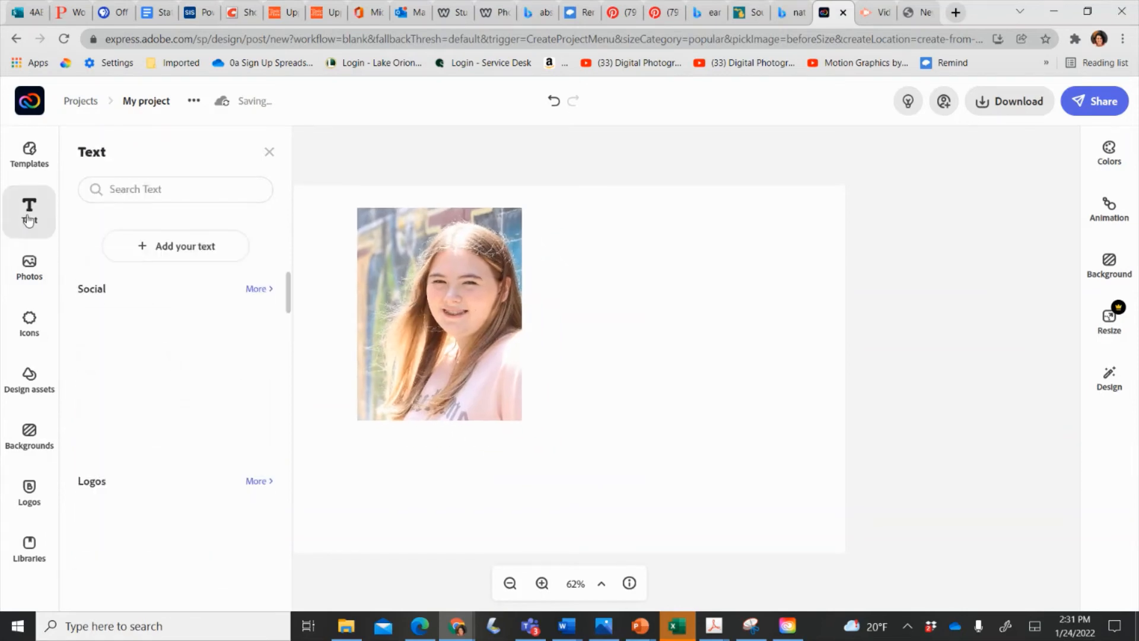
pyautogui.scroll(-2, 168, 310)
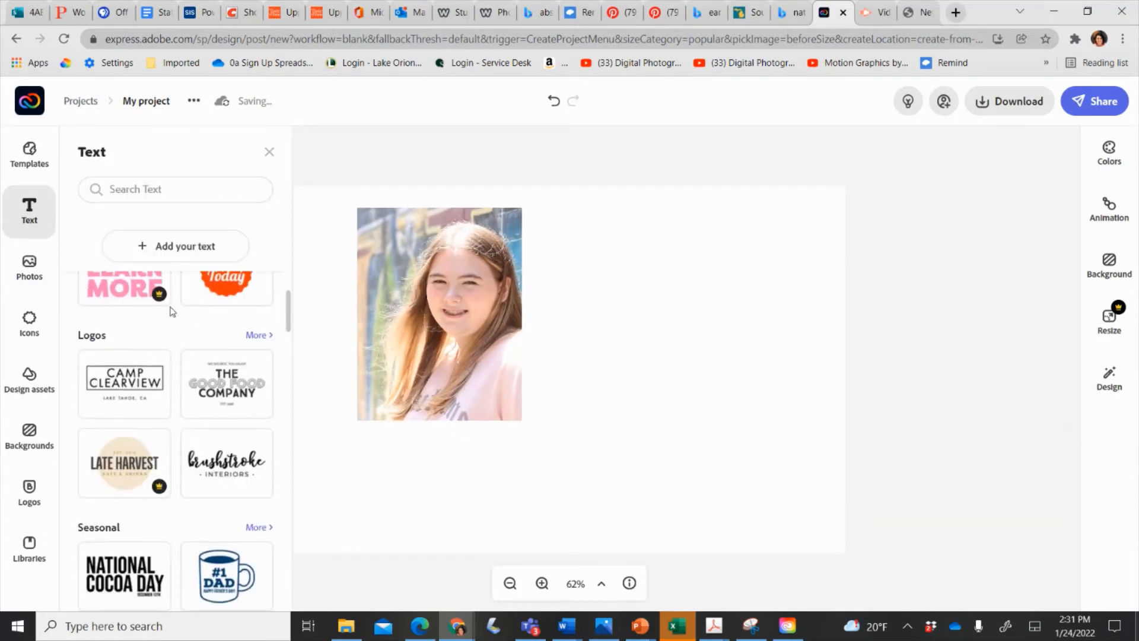
pyautogui.scroll(-1, 223, 407)
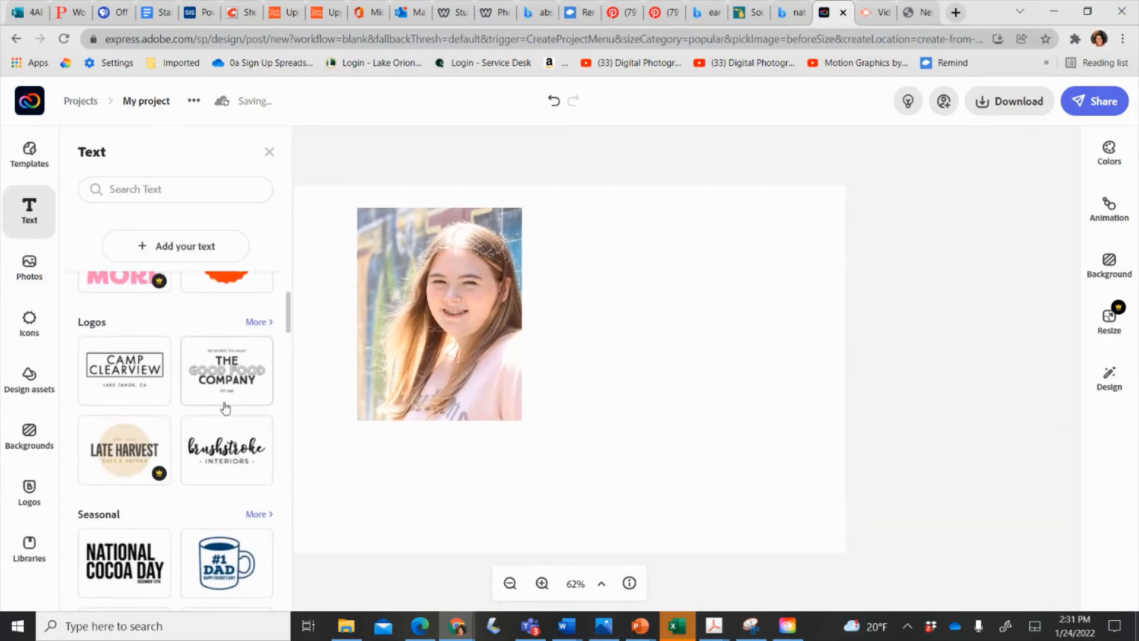
pyautogui.click(226, 451)
pyautogui.click(226, 451)
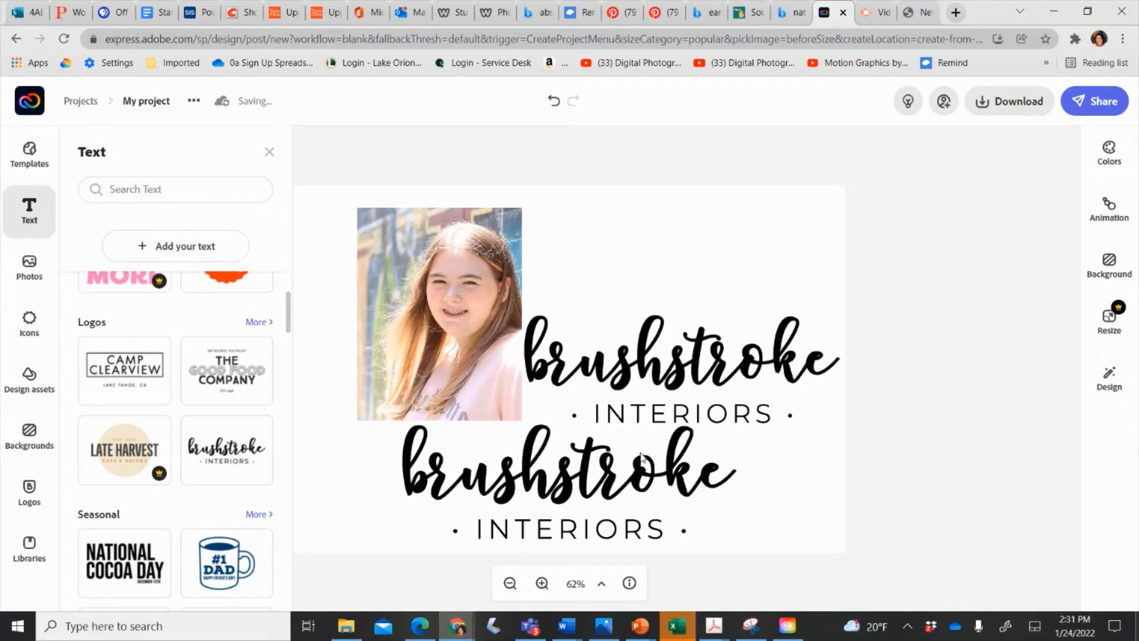
pyautogui.click(642, 457)
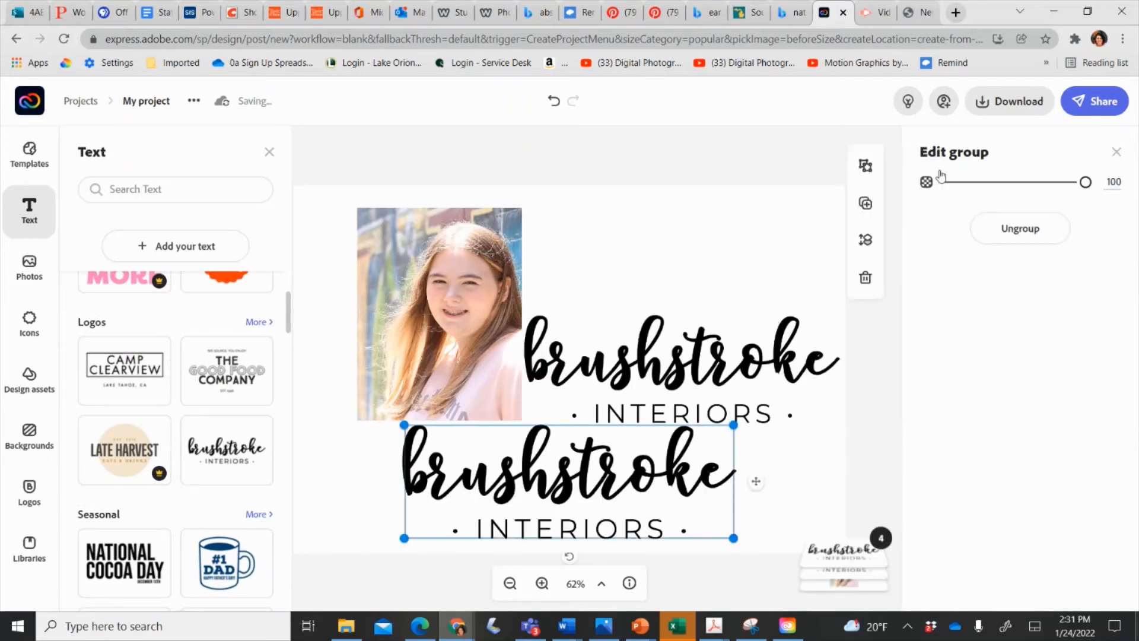
pyautogui.click(868, 276)
# Ungroup the logo and select the 'brushstroke' script word on its own.
pyautogui.click(634, 363)
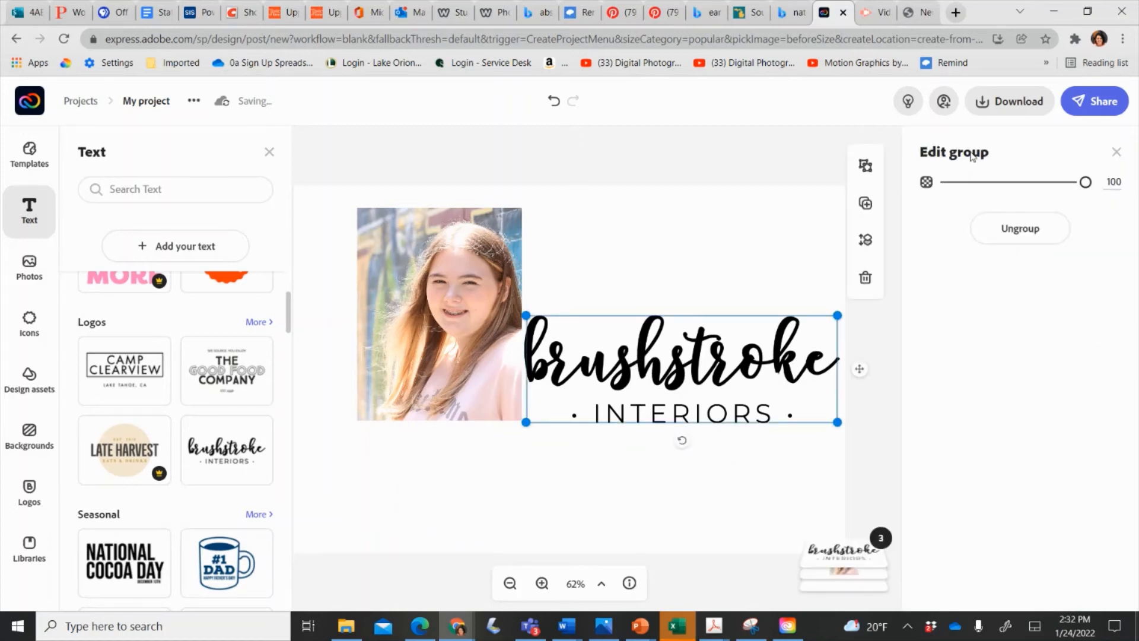
pyautogui.click(1014, 229)
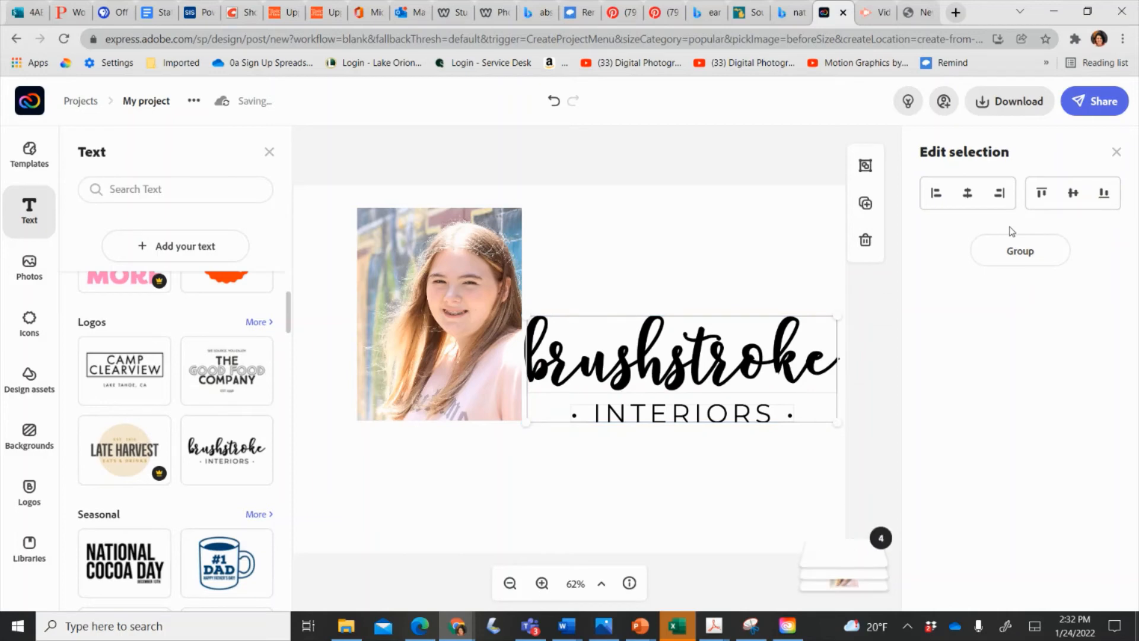
pyautogui.click(749, 259)
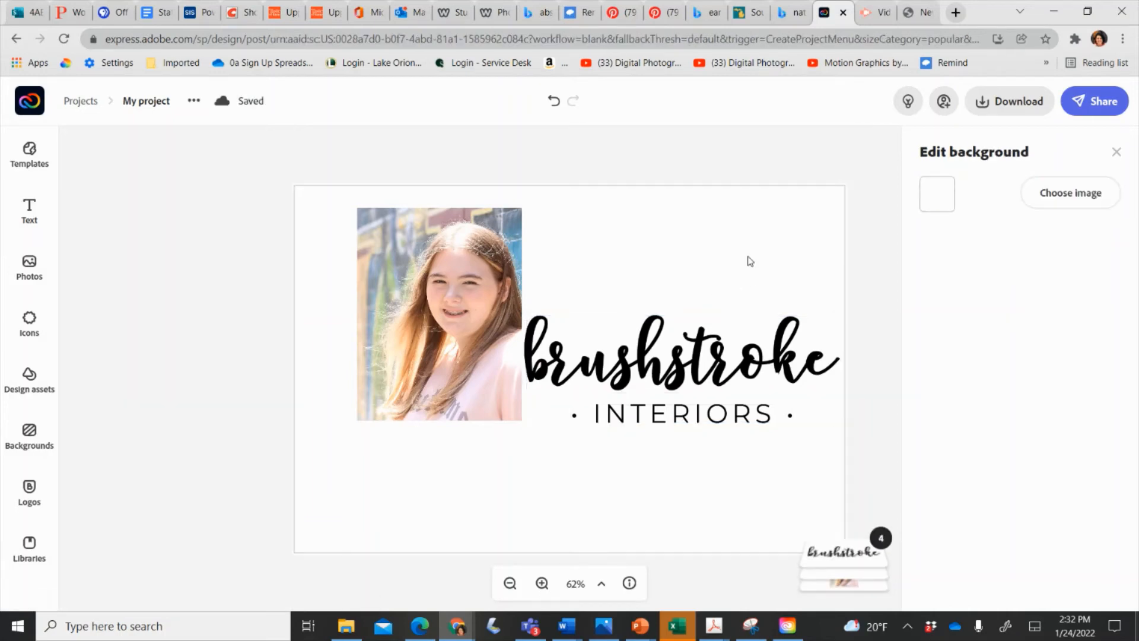
pyautogui.click(719, 349)
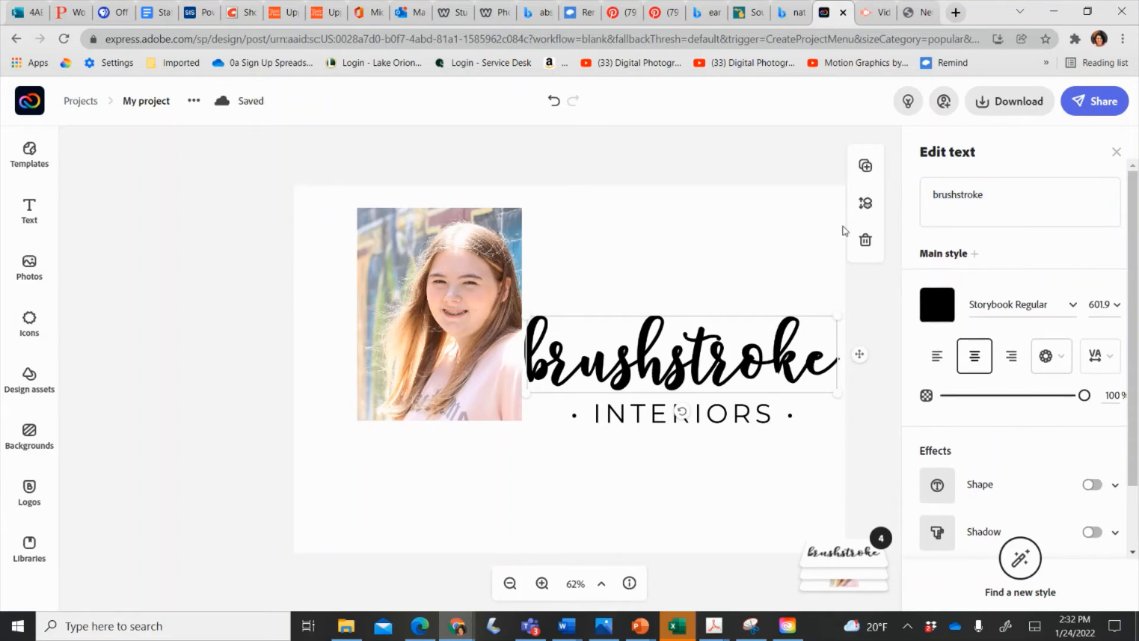
pyautogui.doubleClick(1001, 191)
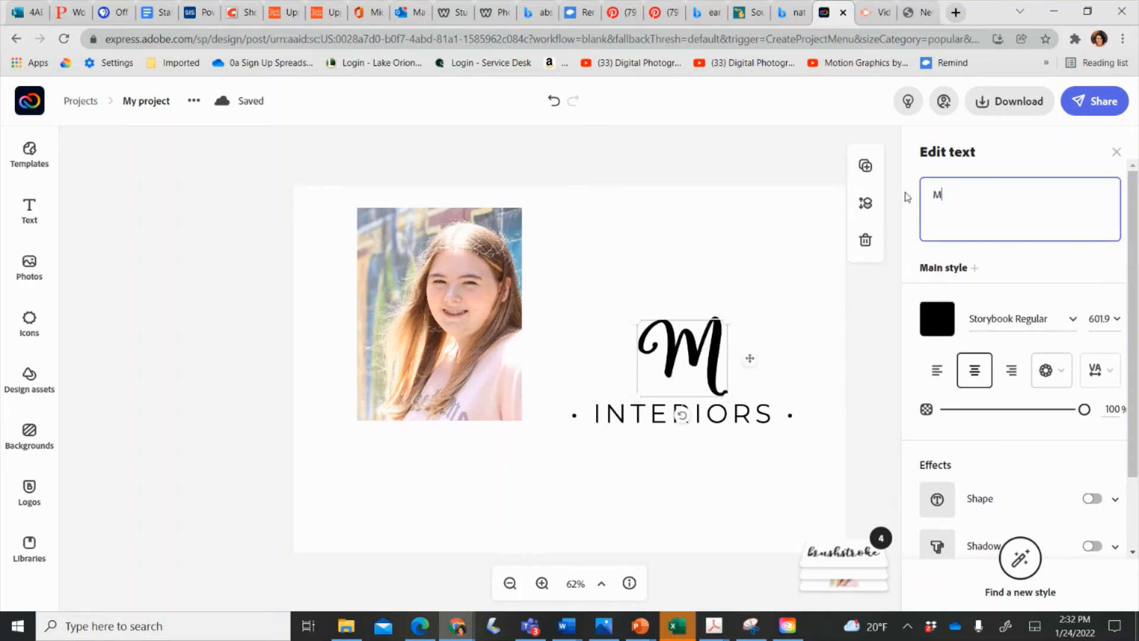
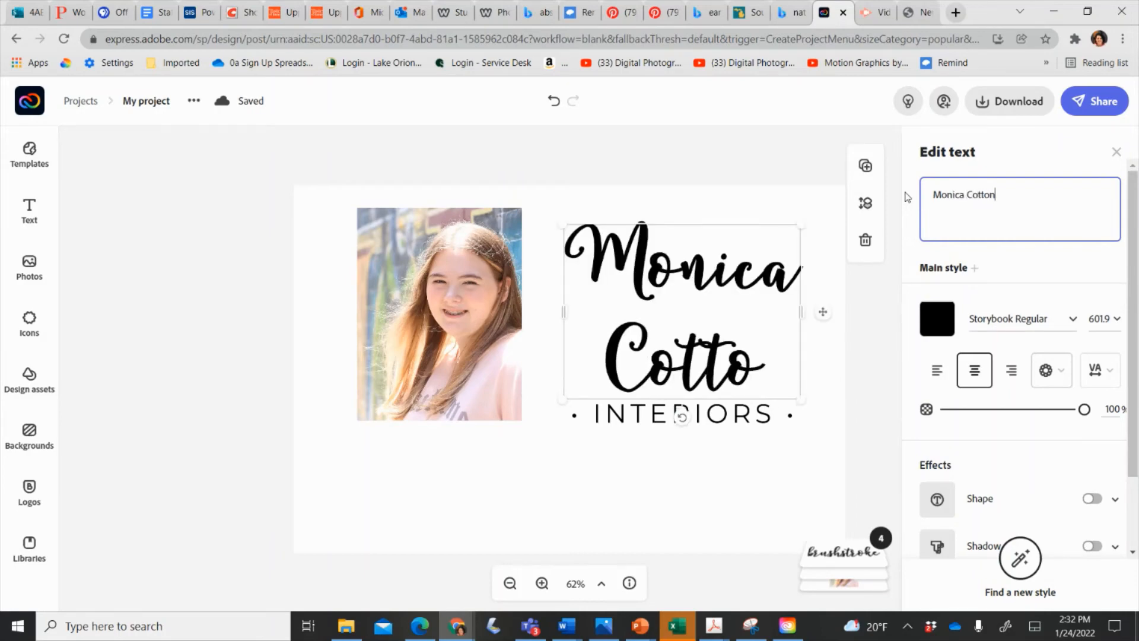
pyautogui.click(1114, 321)
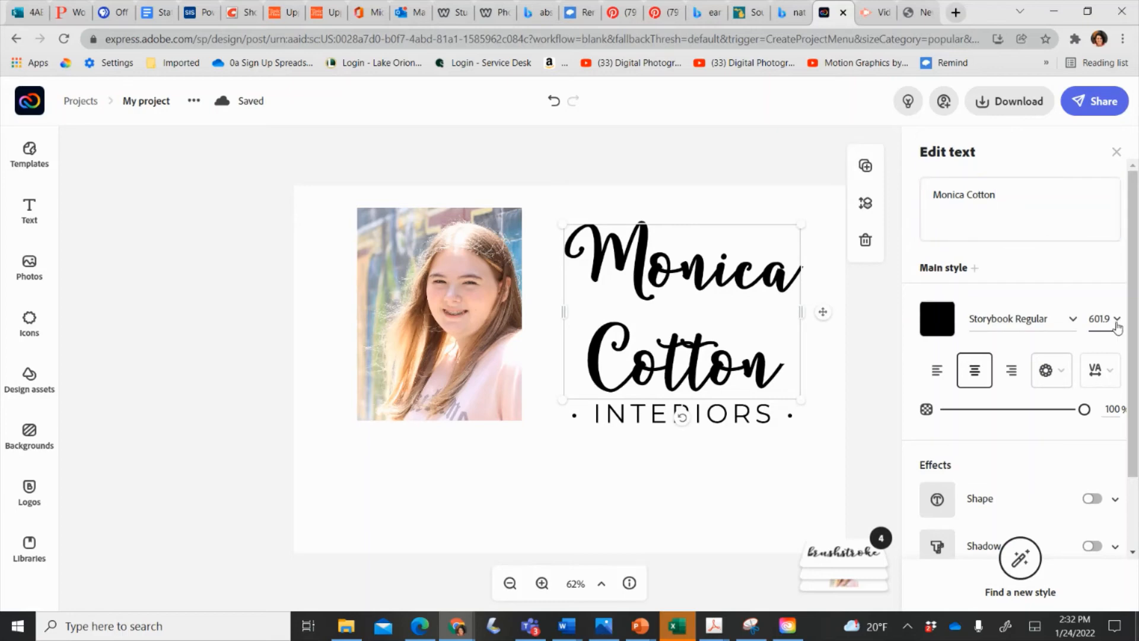
pyautogui.click(1095, 398)
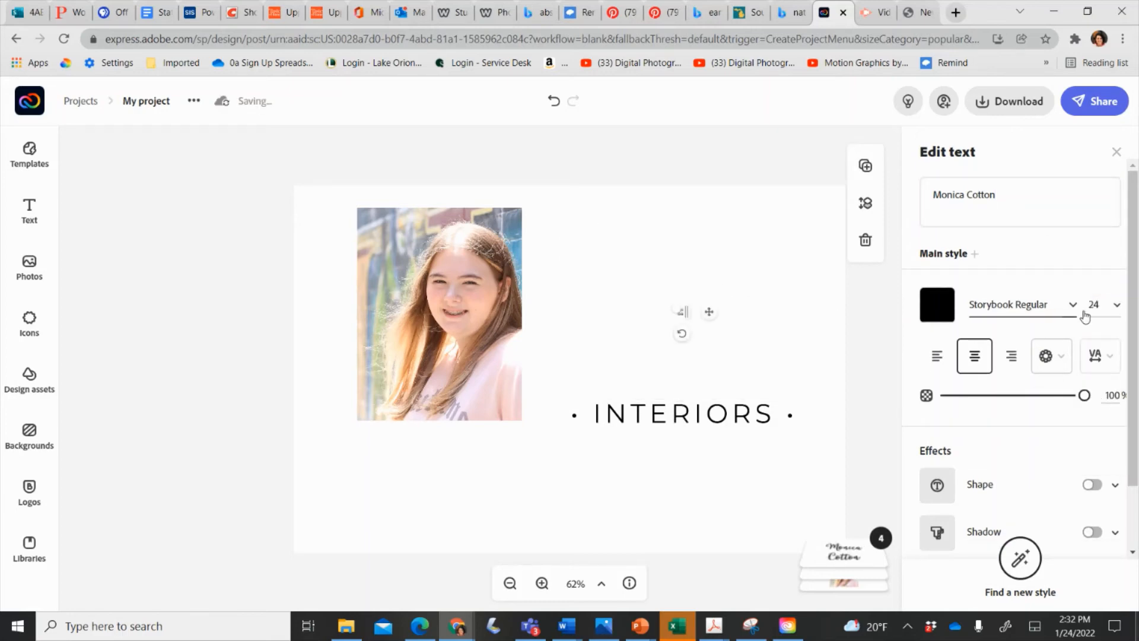
pyautogui.click(1114, 306)
pyautogui.click(1094, 398)
pyautogui.click(1116, 305)
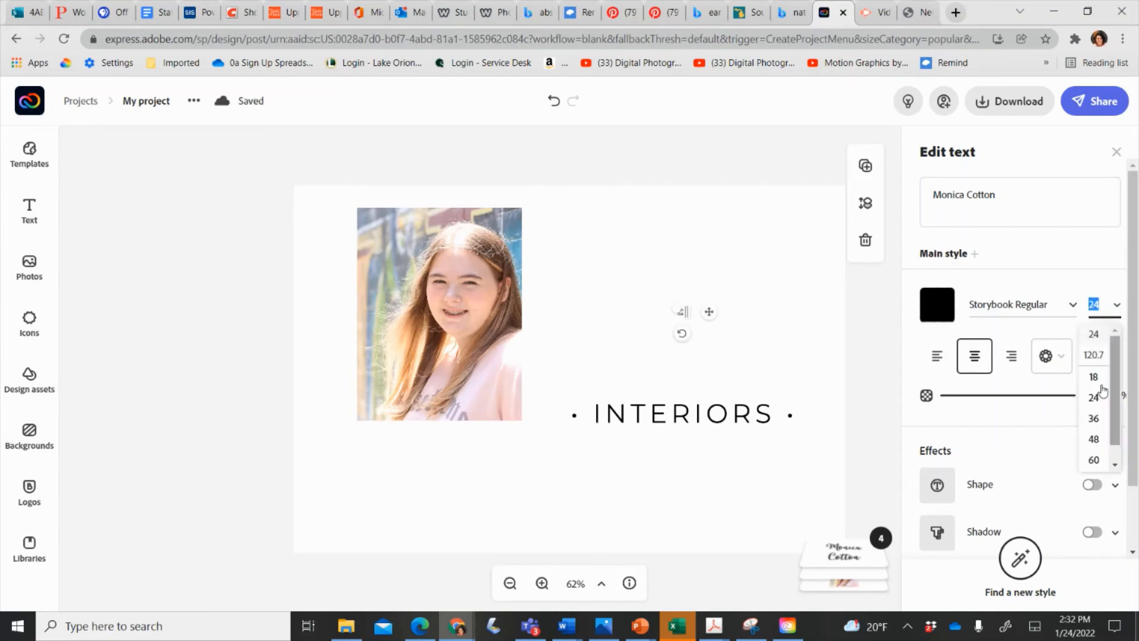
pyautogui.click(1098, 439)
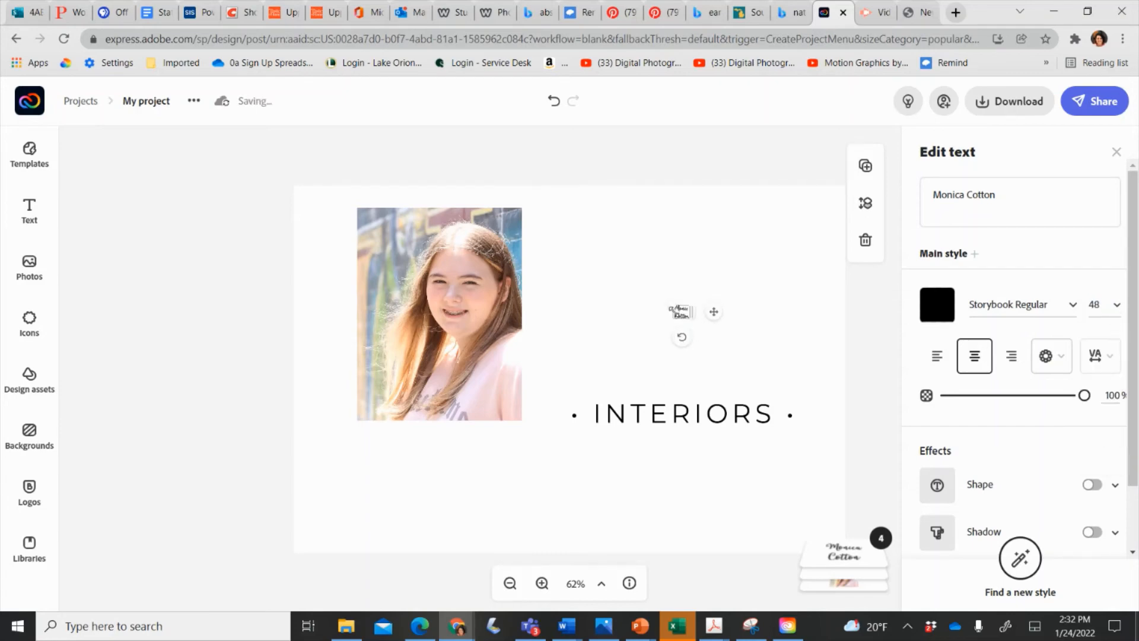
# Resize the name to fit on one line and move it just above INTERIORS.
pyautogui.moveTo(668, 306); pyautogui.dragTo(531, 227)
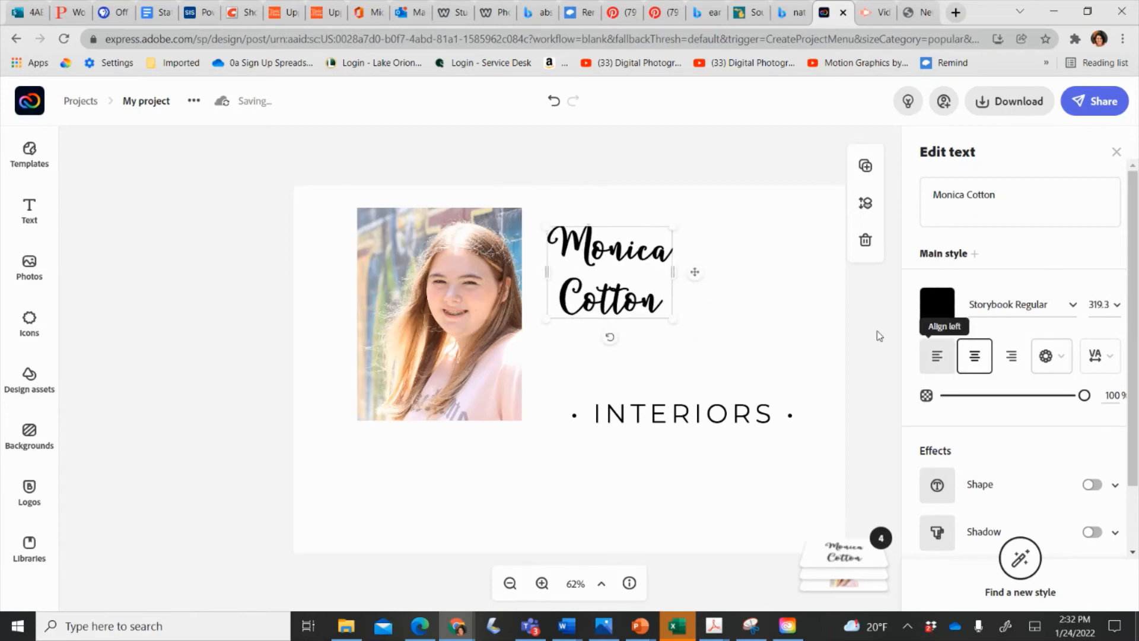
pyautogui.moveTo(673, 272); pyautogui.dragTo(778, 241)
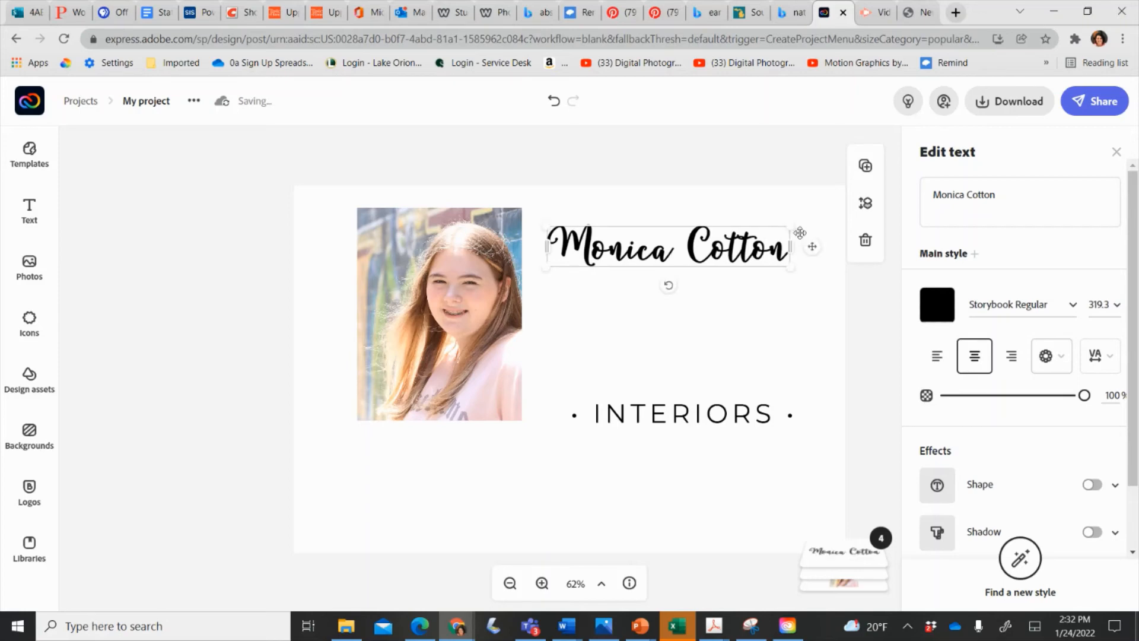
pyautogui.moveTo(750, 232); pyautogui.dragTo(747, 357)
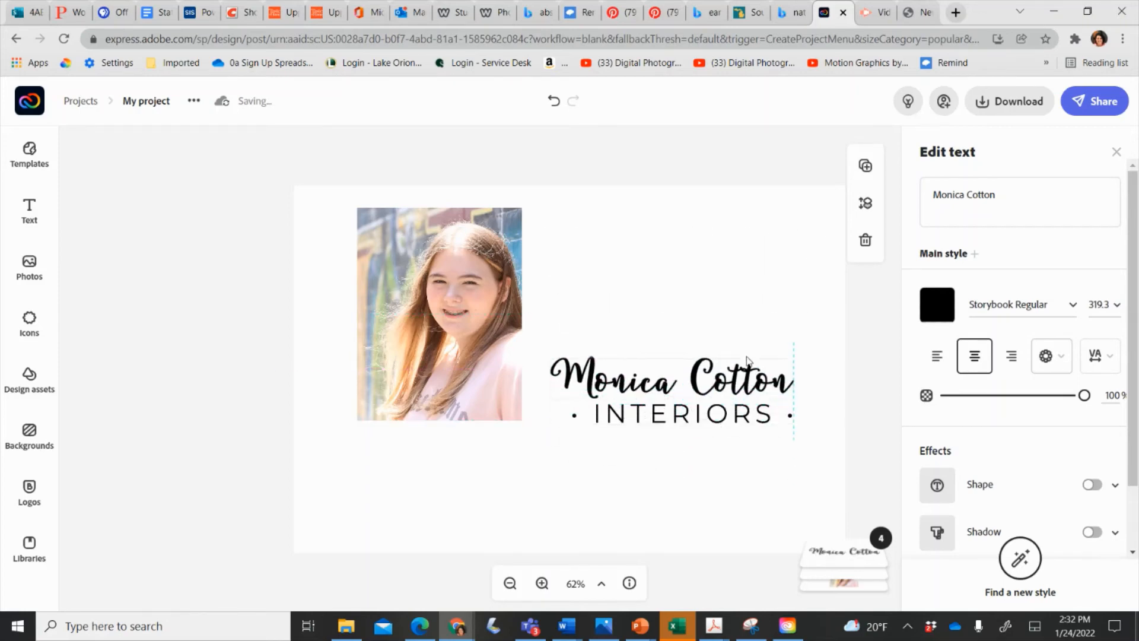
pyautogui.click(726, 413)
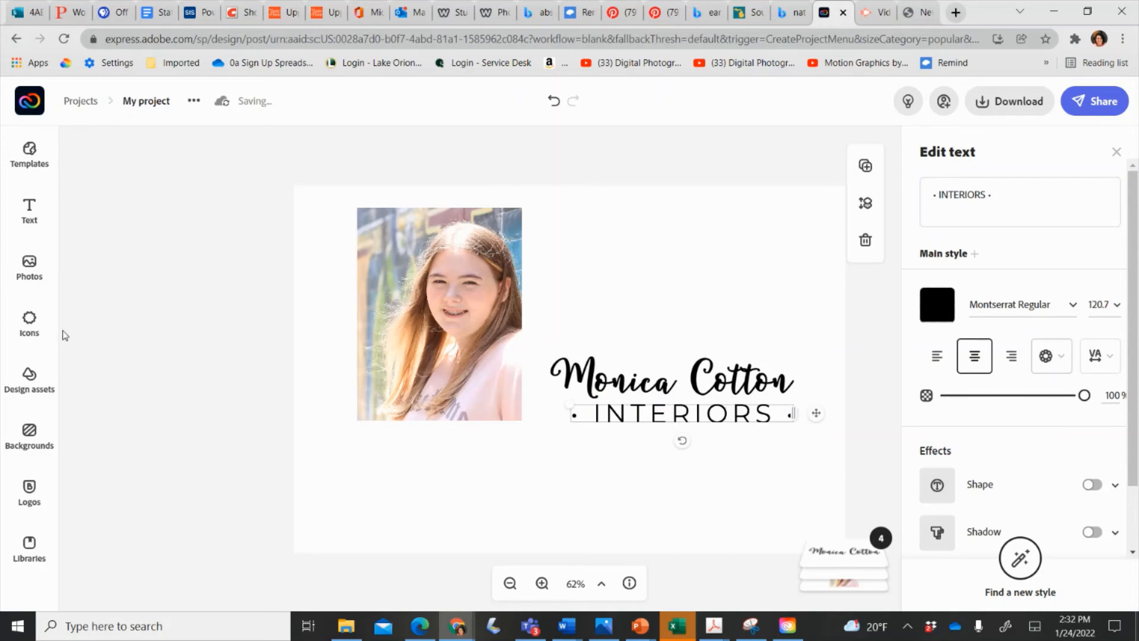
# Add two phone icons to the design from the Icons panel.
pyautogui.click(29, 324)
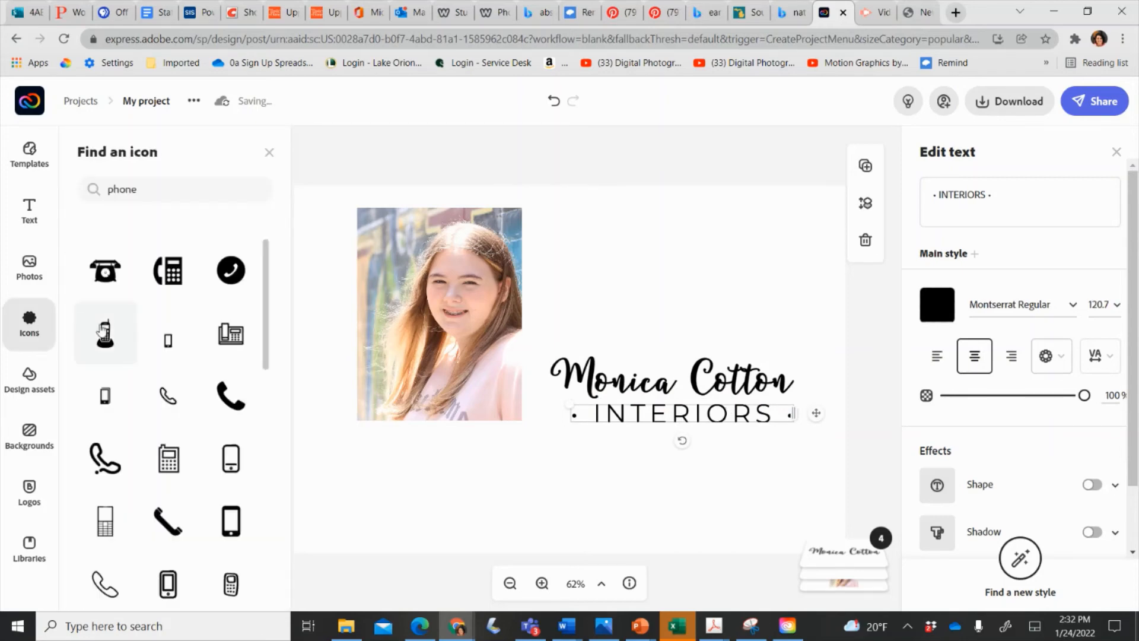
pyautogui.click(102, 331)
pyautogui.click(102, 331)
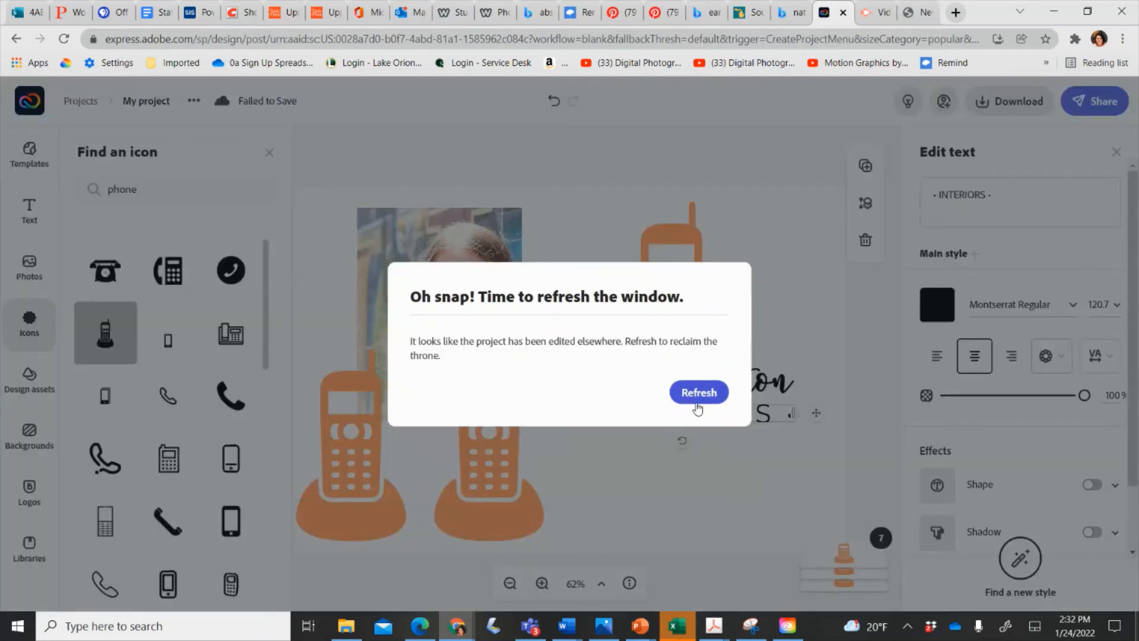
# Refresh the page after the edit-conflict warning and dismiss both chat notifications.
pyautogui.click(699, 395)
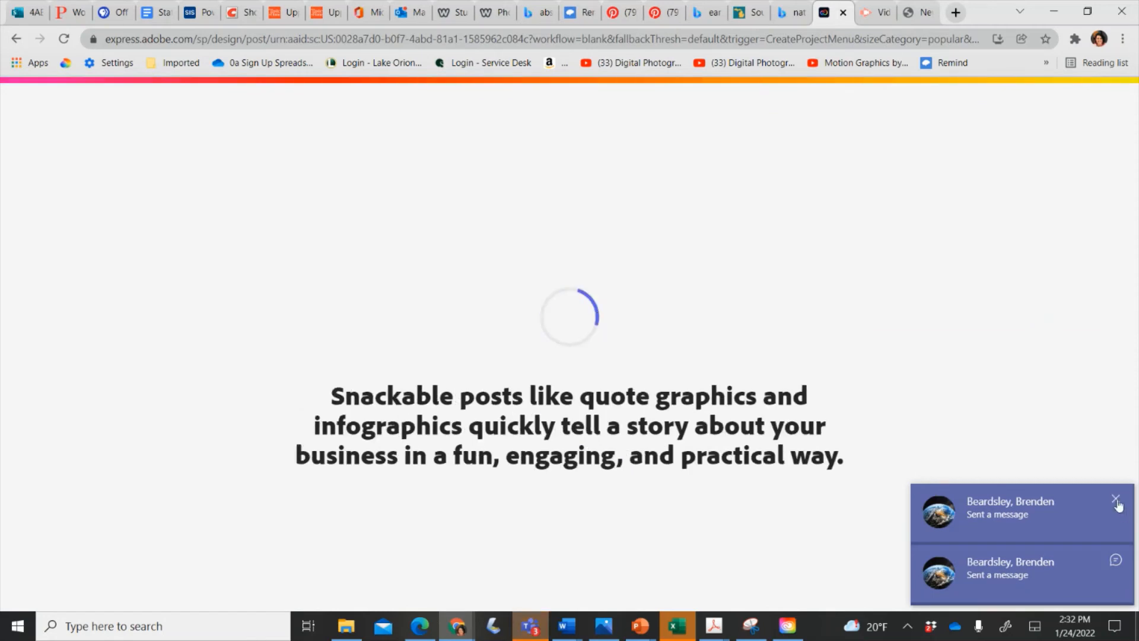
pyautogui.click(1117, 499)
pyautogui.click(1114, 561)
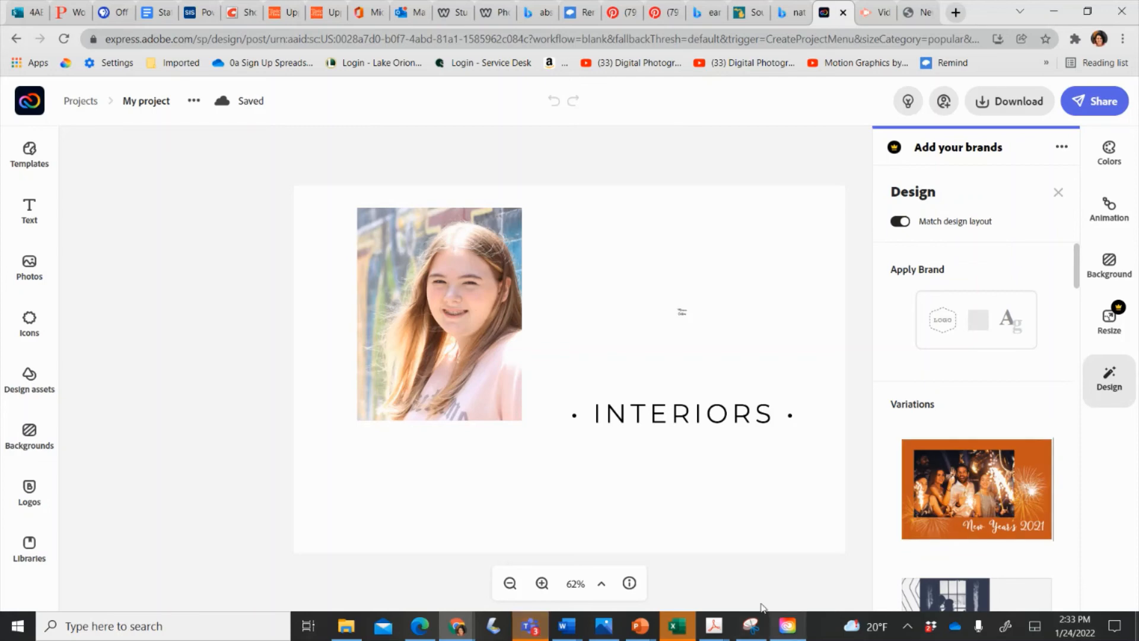
pyautogui.click(681, 318)
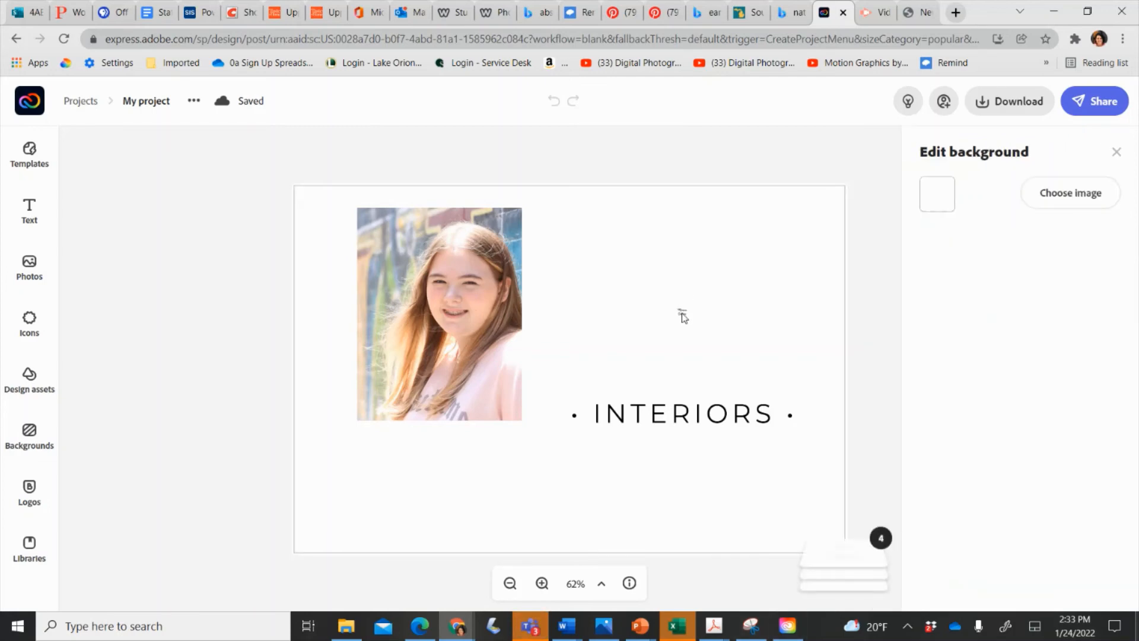
pyautogui.click(682, 315)
pyautogui.moveTo(685, 312); pyautogui.dragTo(779, 315)
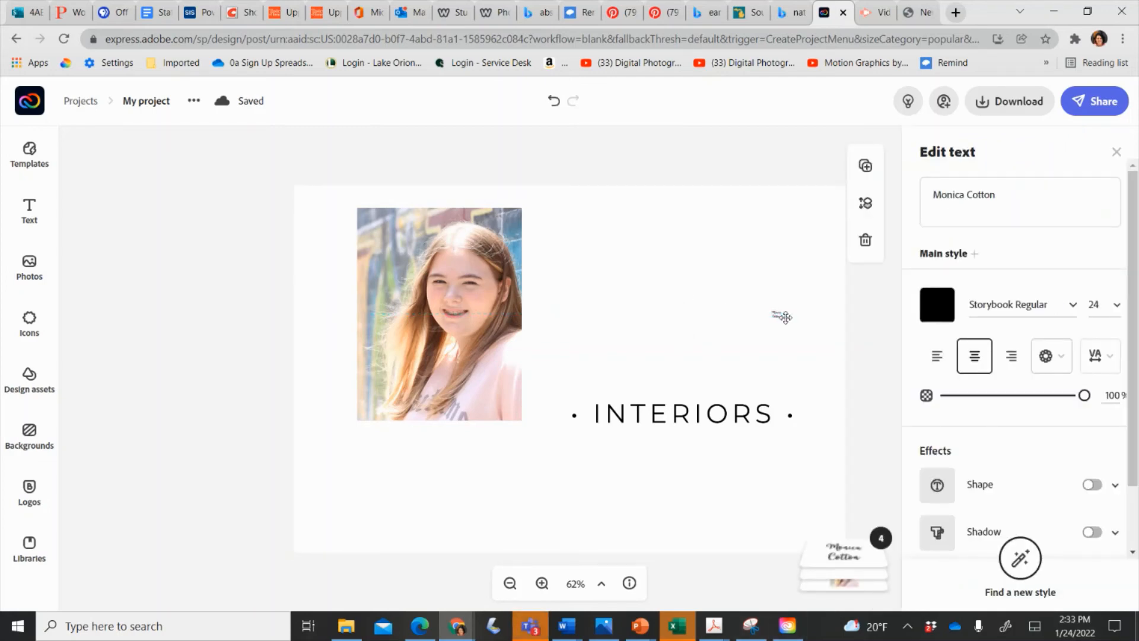
pyautogui.click(1116, 313)
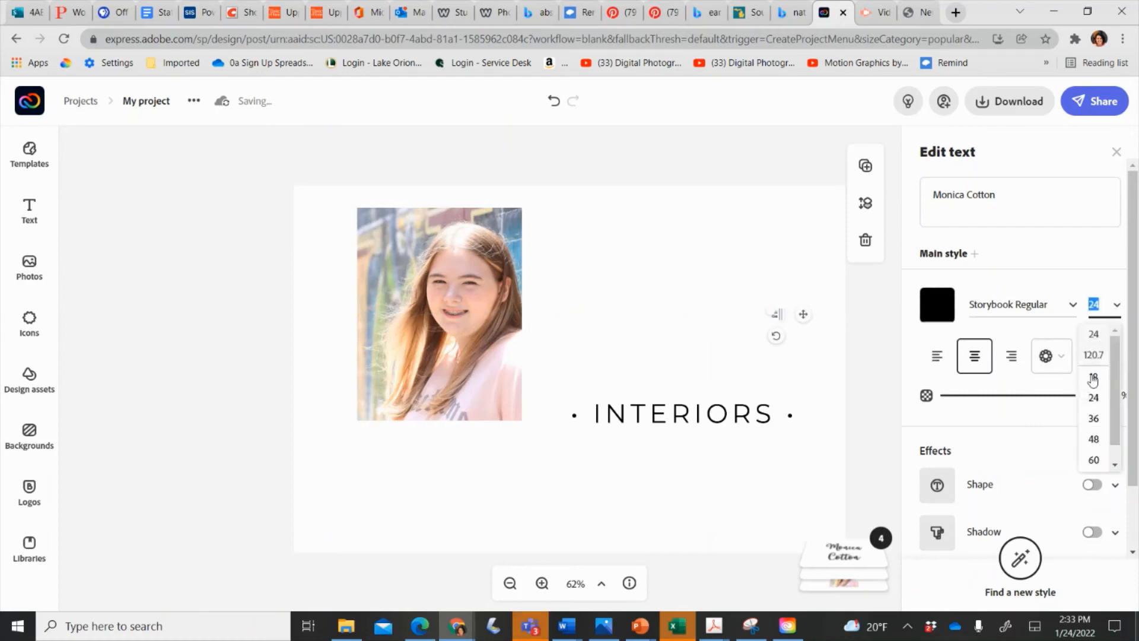
pyautogui.click(1095, 418)
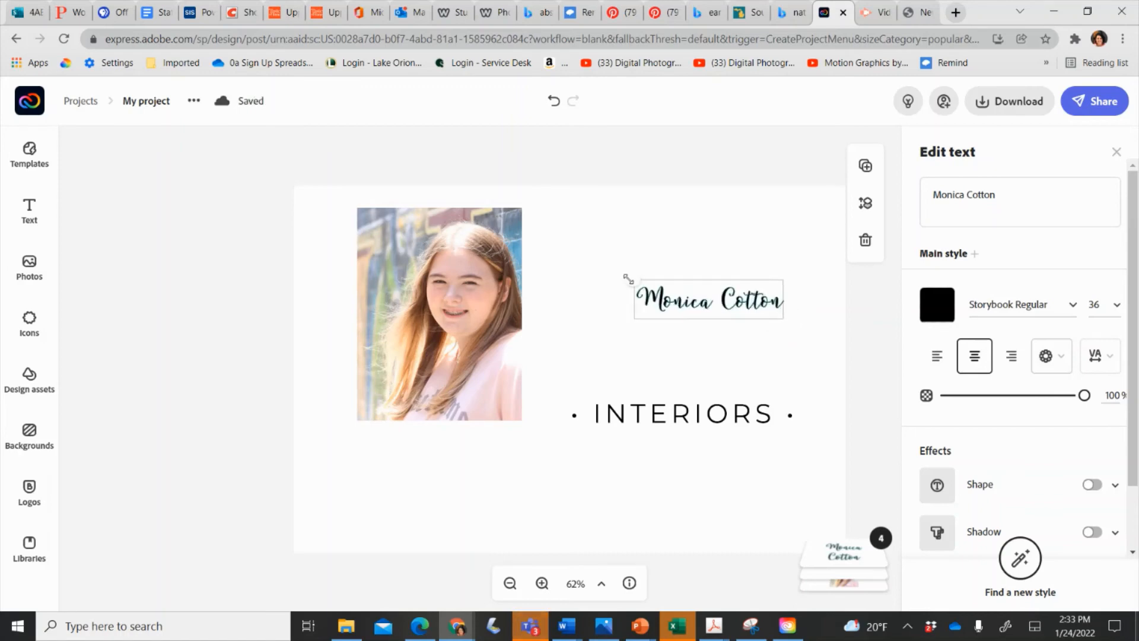
pyautogui.moveTo(629, 279); pyautogui.dragTo(625, 386)
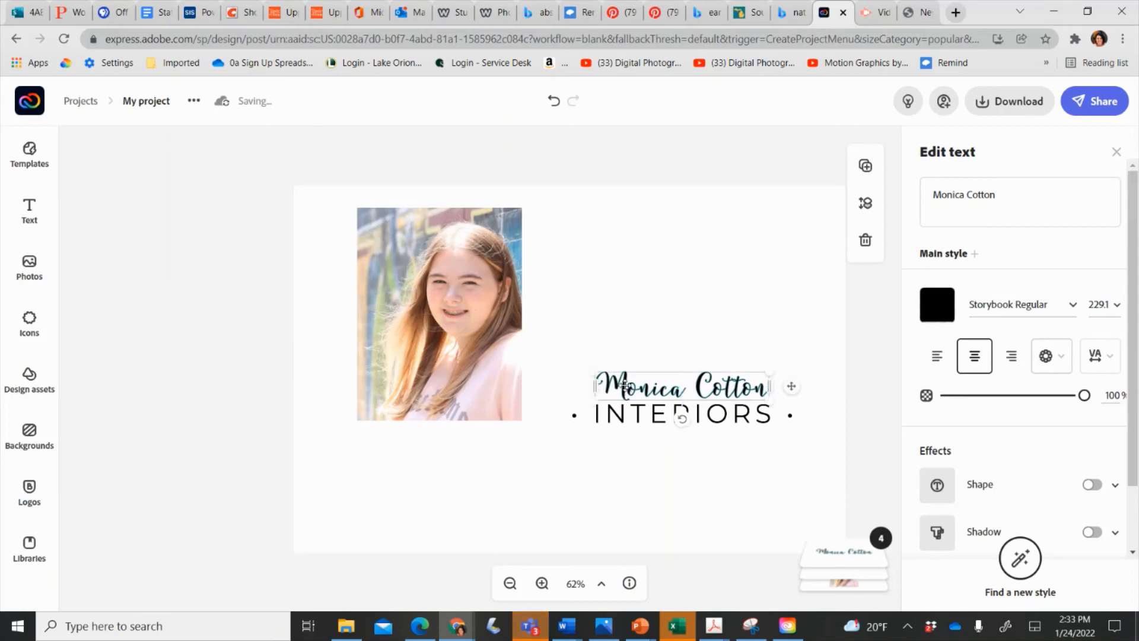
pyautogui.click(478, 508)
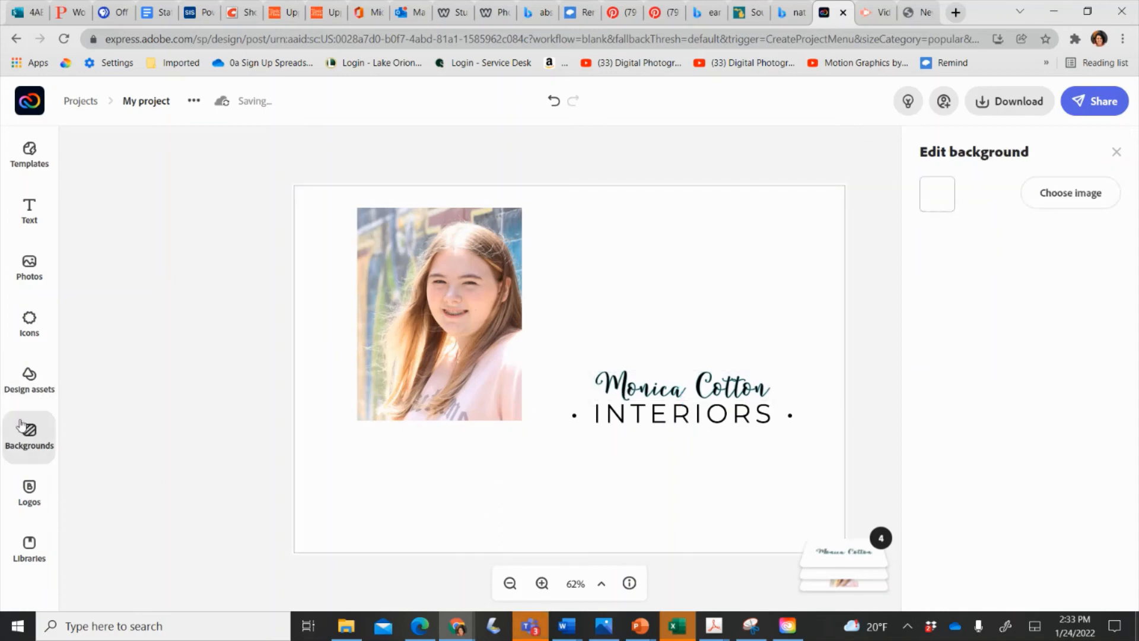
# Crop the portrait to a circle shape, shift the photo down inside it, and apply.
pyautogui.click(421, 303)
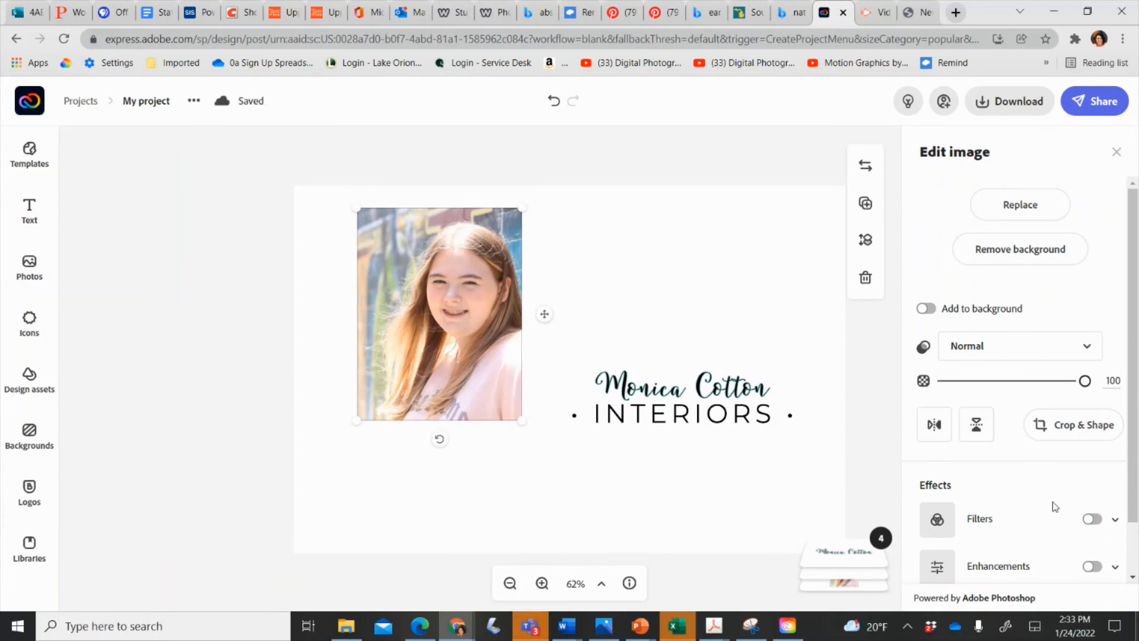
pyautogui.scroll(-1, 1055, 506)
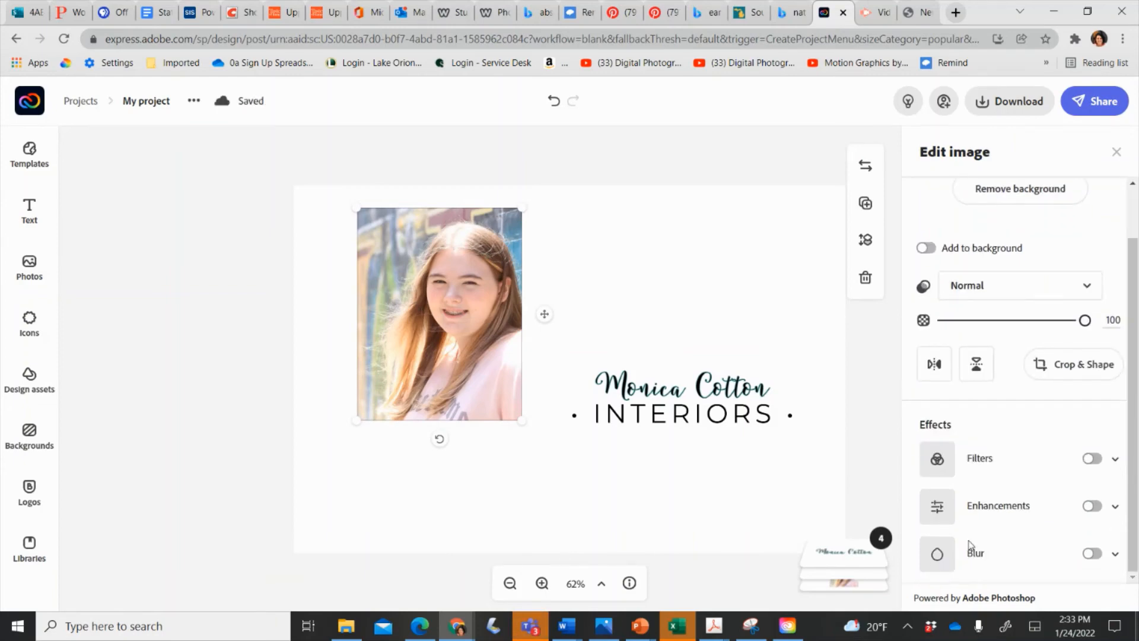
pyautogui.scroll(1, 1026, 428)
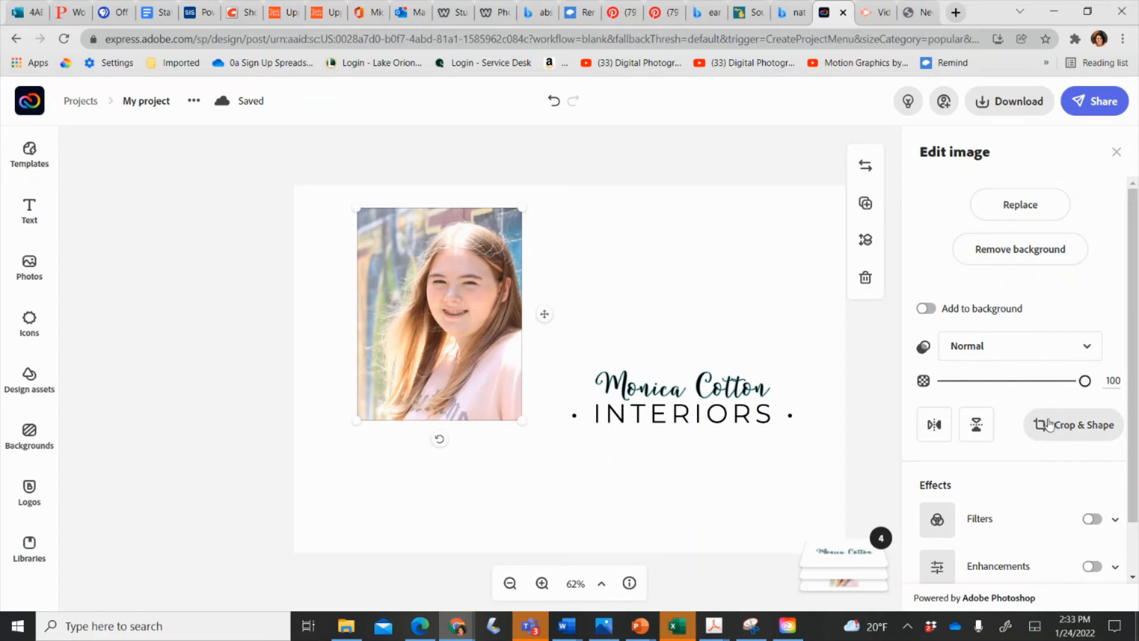
pyautogui.click(1051, 424)
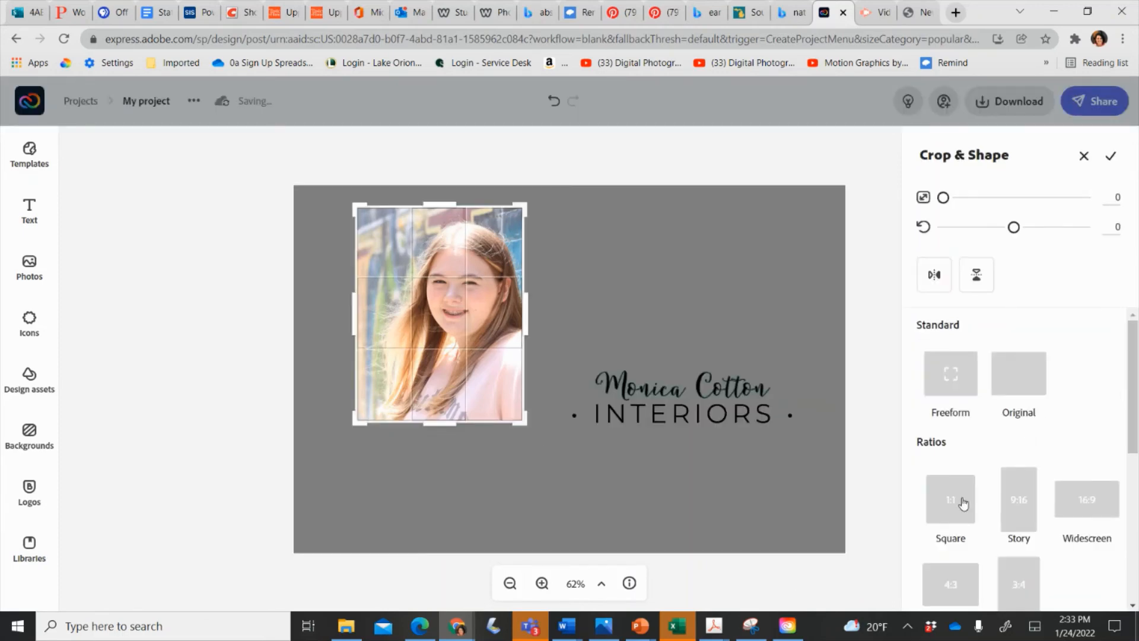
pyautogui.scroll(-4, 963, 503)
pyautogui.click(956, 486)
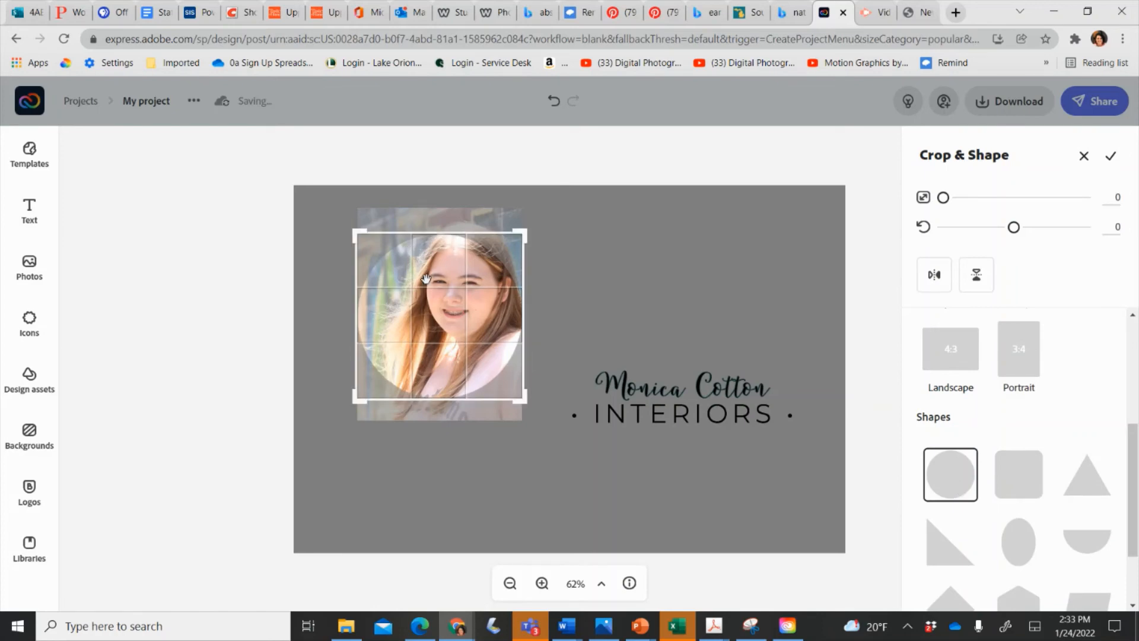
pyautogui.moveTo(423, 344); pyautogui.dragTo(416, 364)
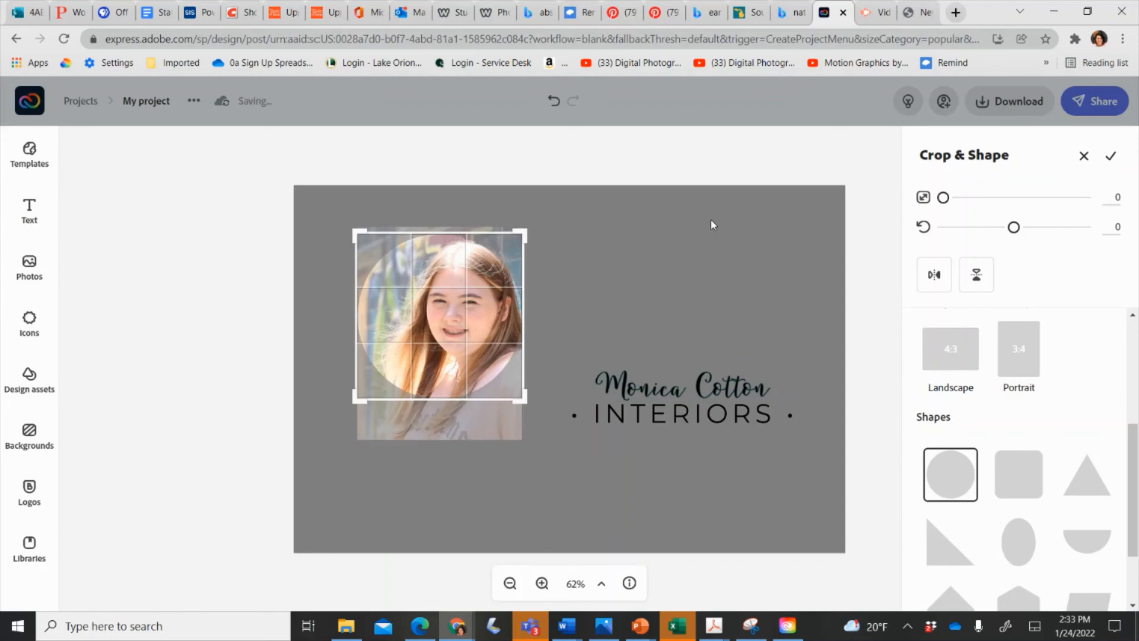
pyautogui.click(1109, 155)
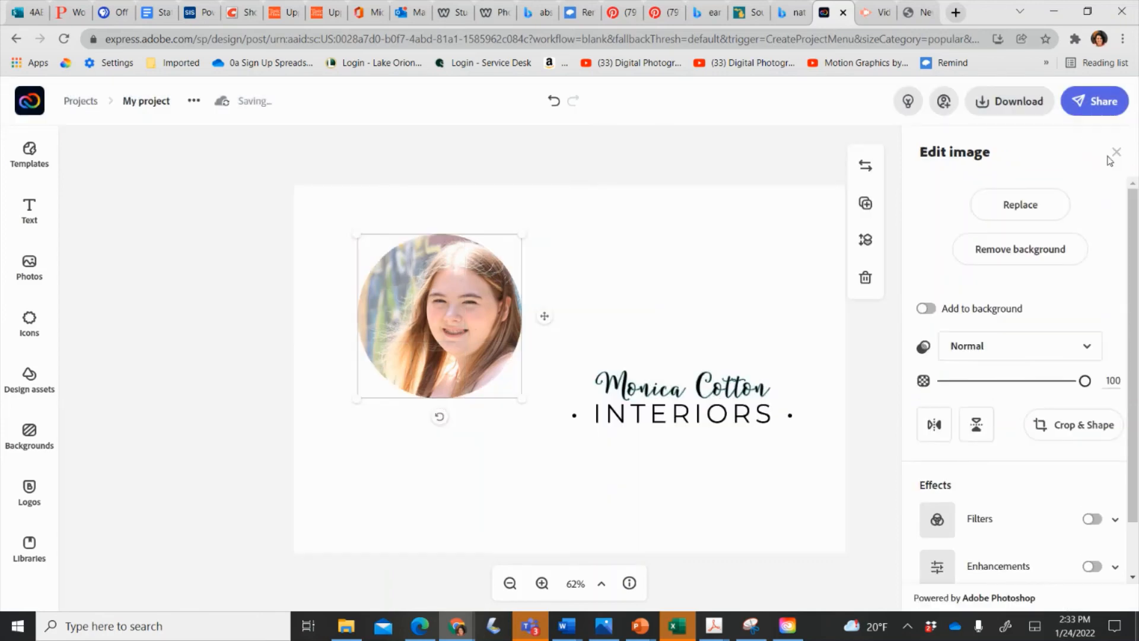
pyautogui.click(674, 239)
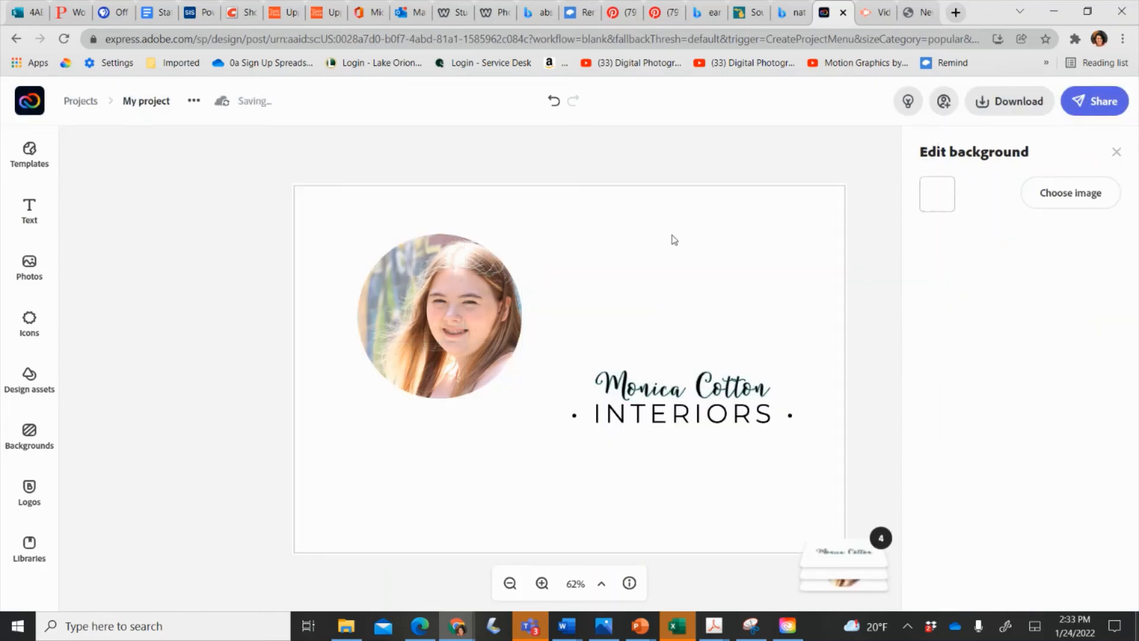
# Pin the dark light-rays image from the Space set as the page background.
pyautogui.click(10, 451)
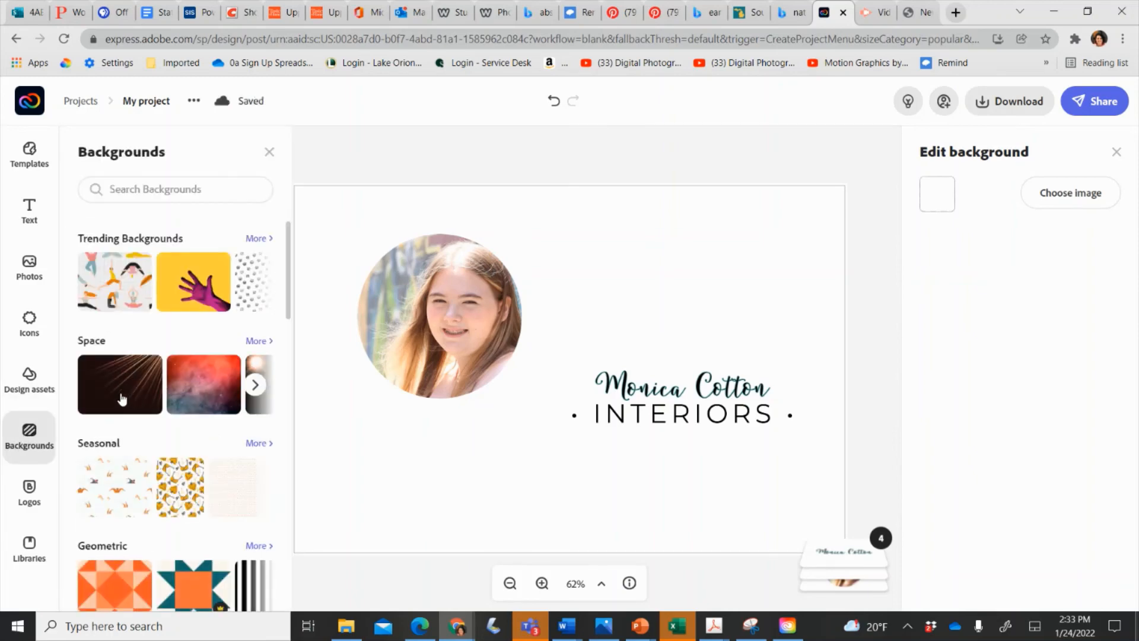
pyautogui.click(121, 396)
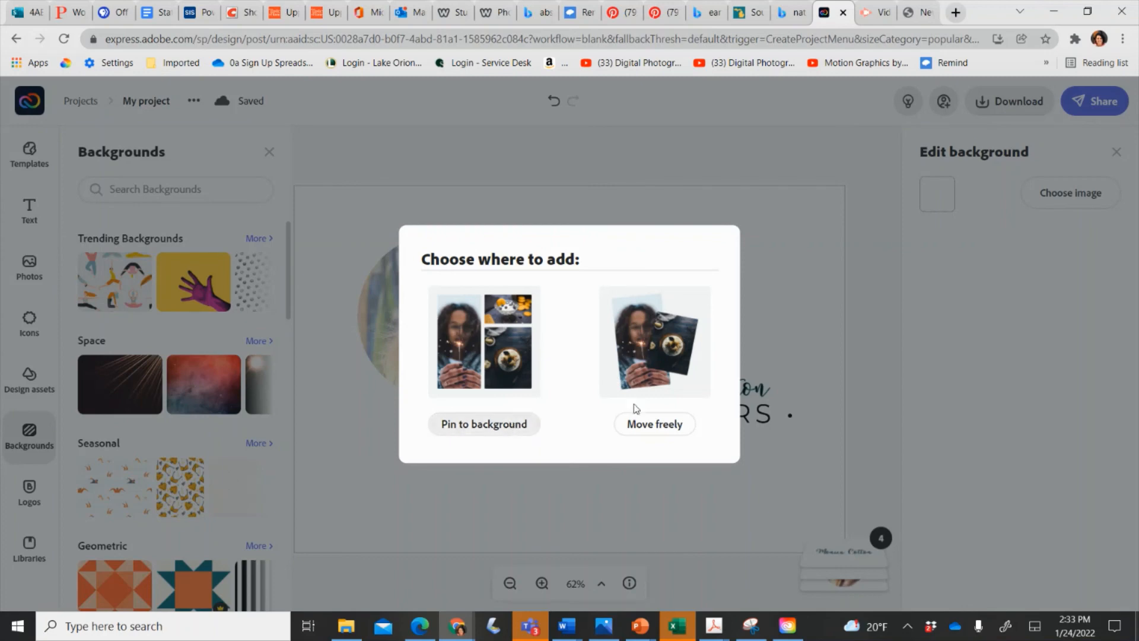
pyautogui.click(515, 428)
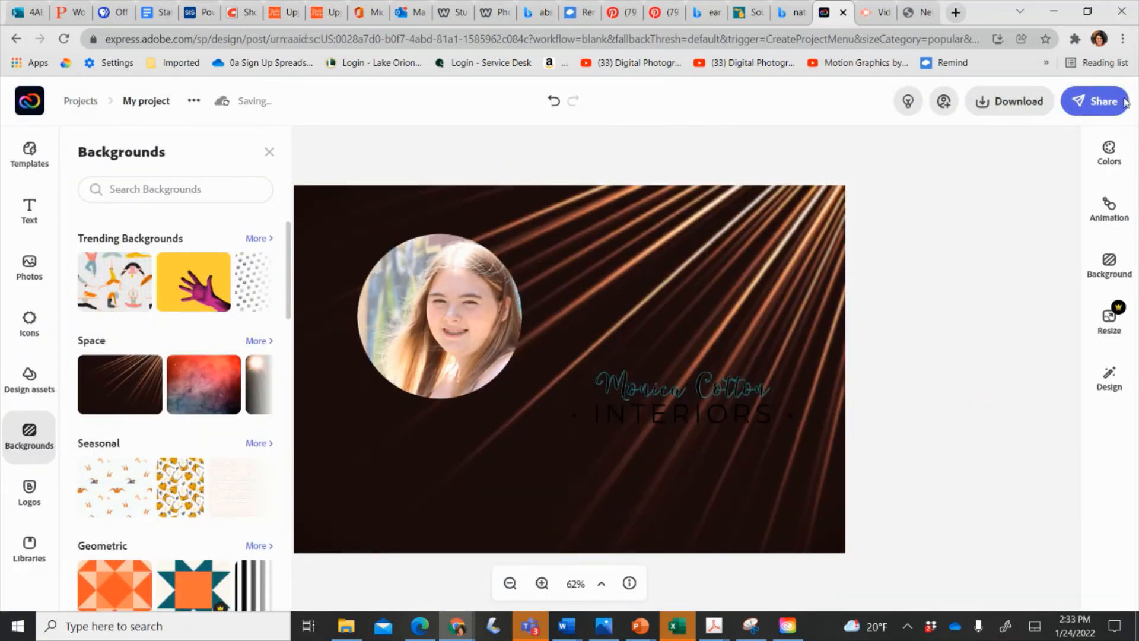
# Try background removal on the rays image, dismiss the error, and undo to plain white.
pyautogui.click(749, 222)
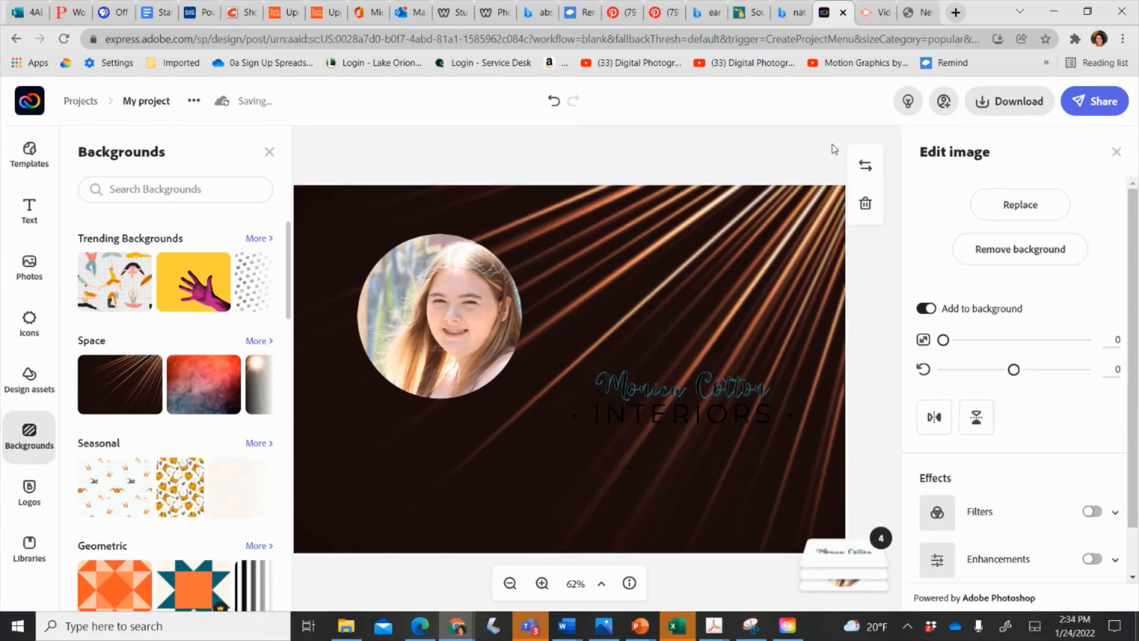
pyautogui.click(976, 248)
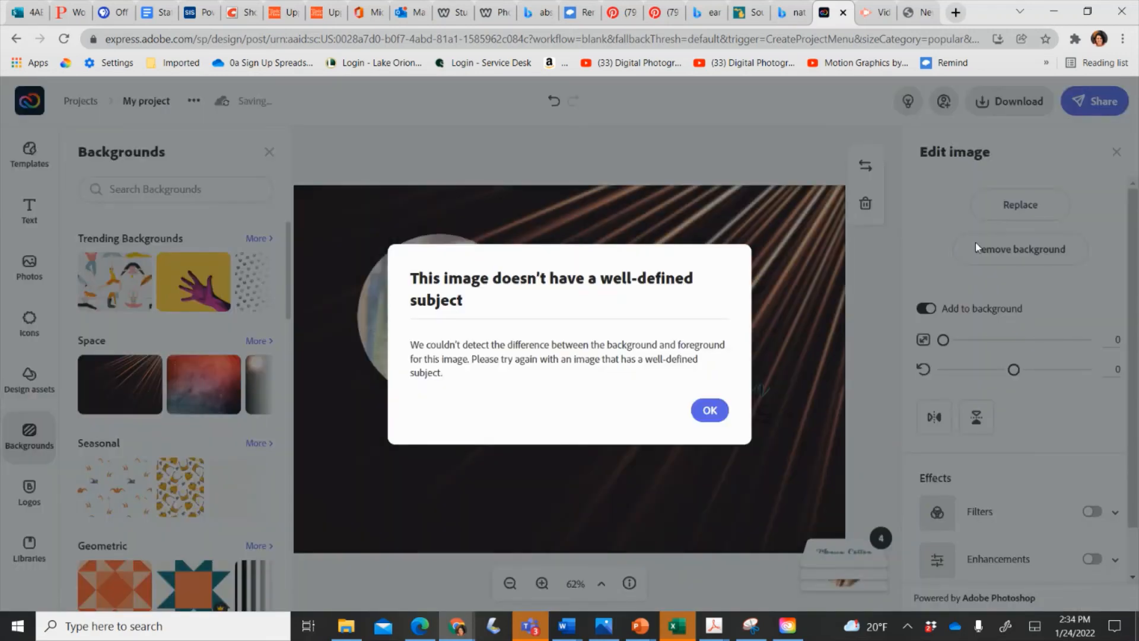
pyautogui.click(710, 410)
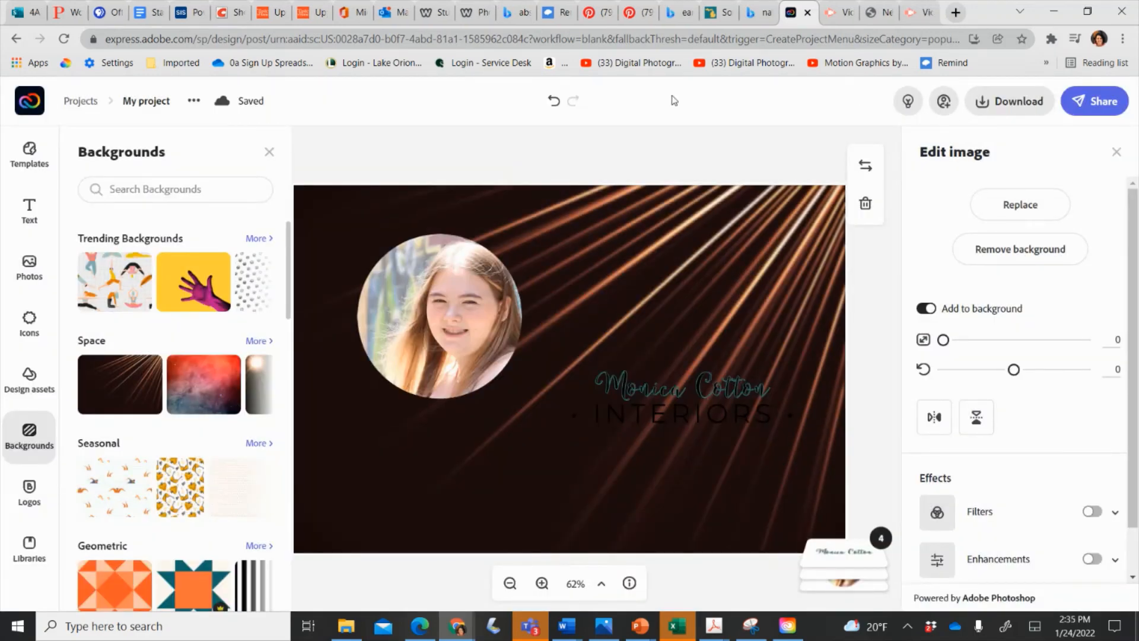
pyautogui.click(553, 101)
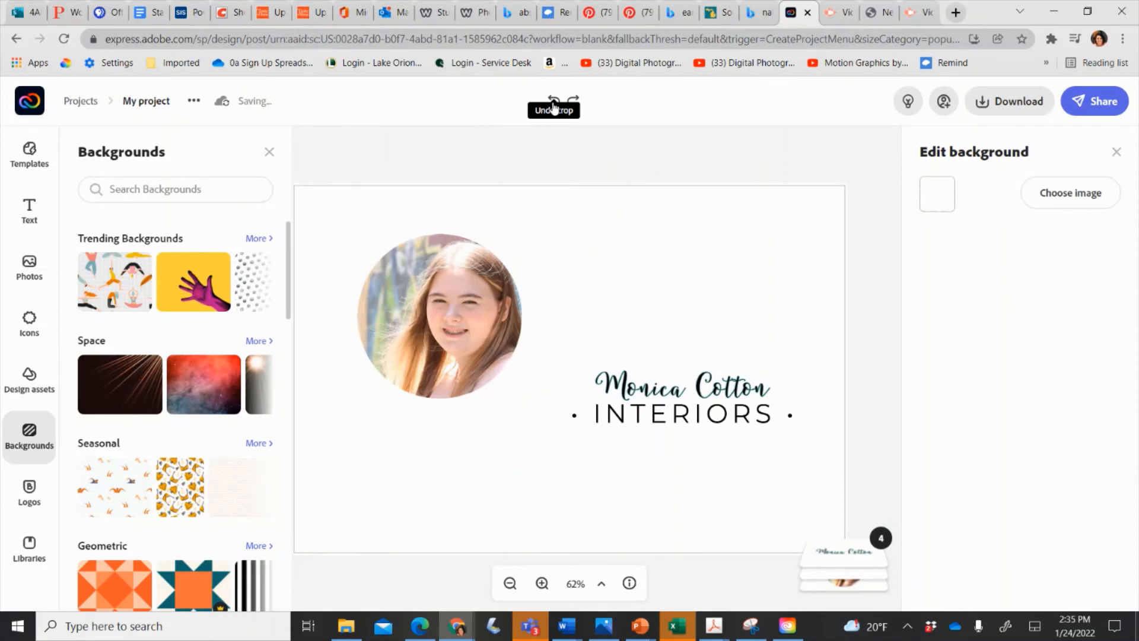
# Download the design as a JPG, then bring up File Explorer.
pyautogui.click(1020, 99)
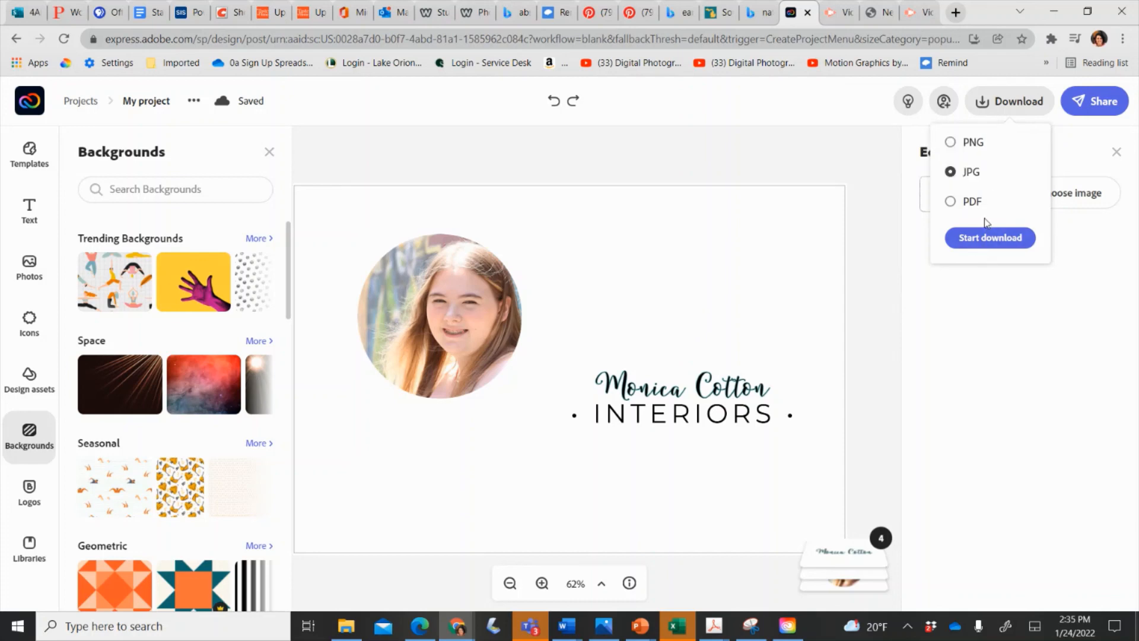
pyautogui.click(986, 241)
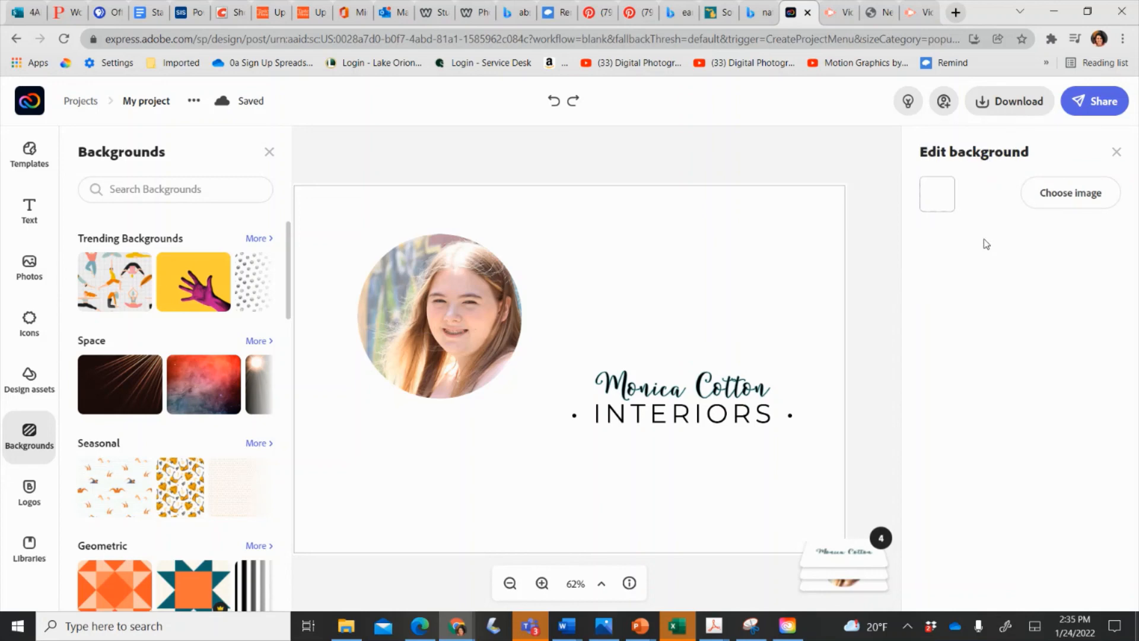
pyautogui.click(344, 626)
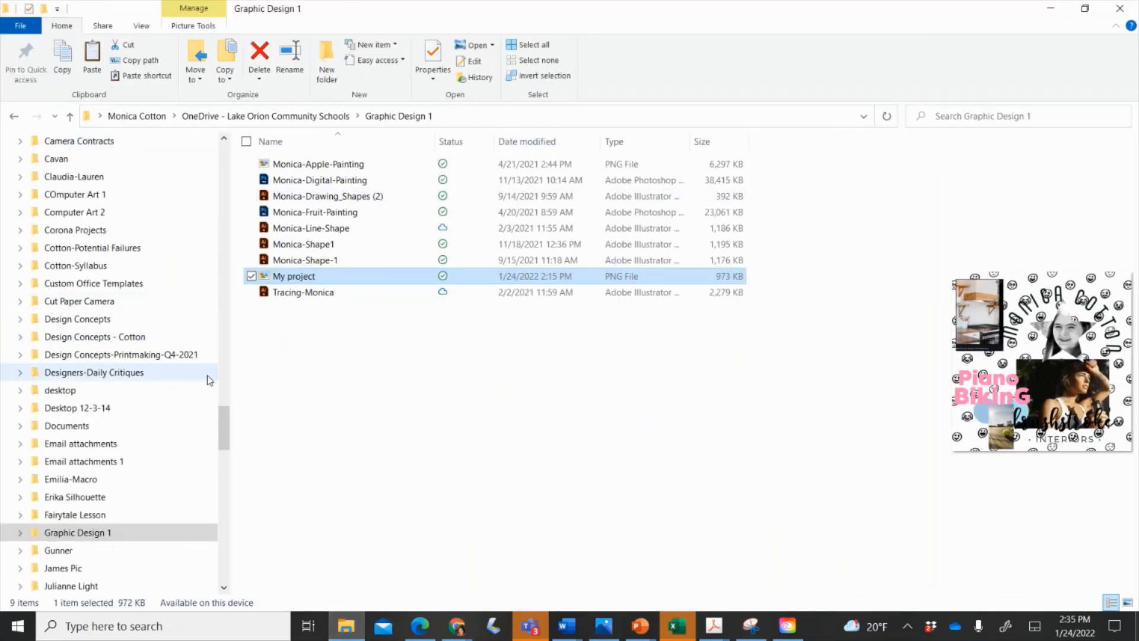
# Copy the downloaded My project (6) image from the Downloads folder.
pyautogui.scroll(15, 226, 179)
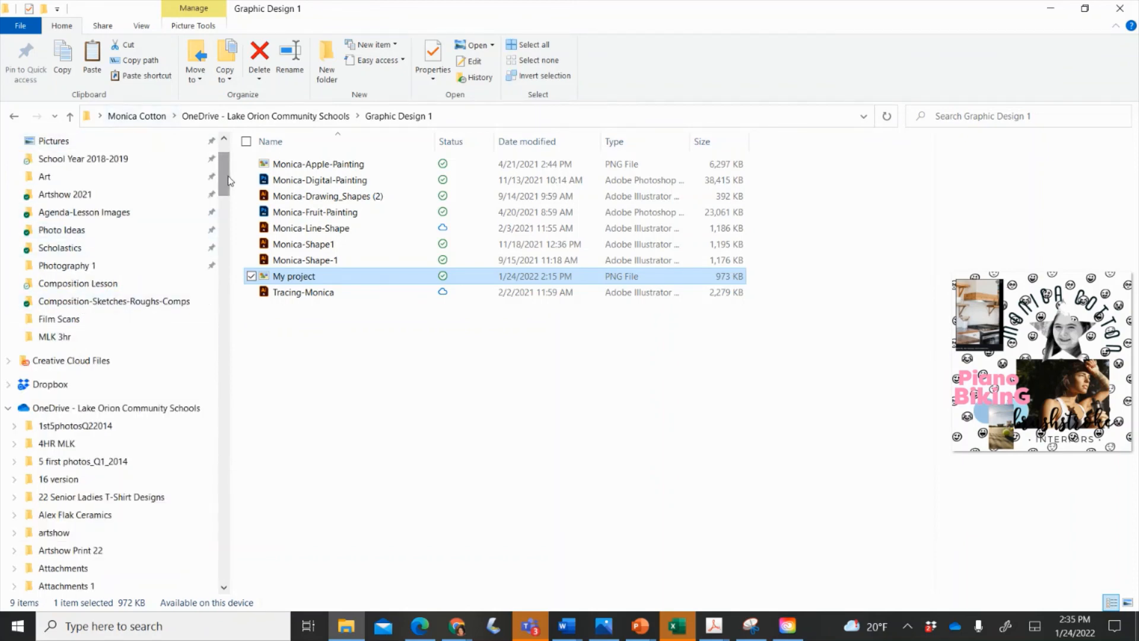
pyautogui.scroll(2, 225, 177)
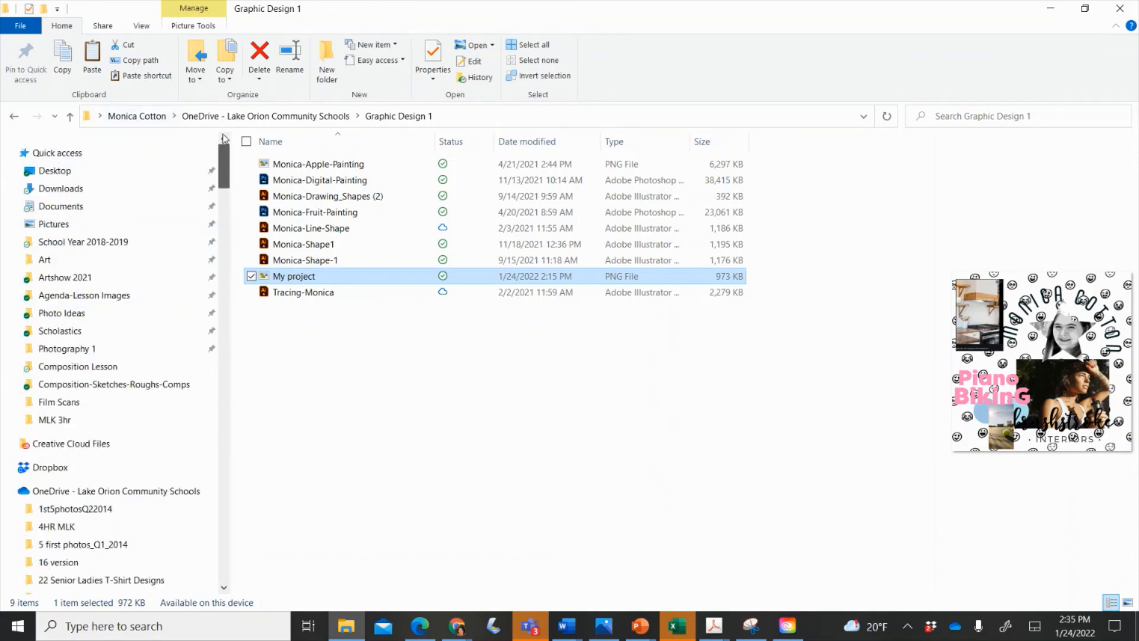
pyautogui.click(94, 188)
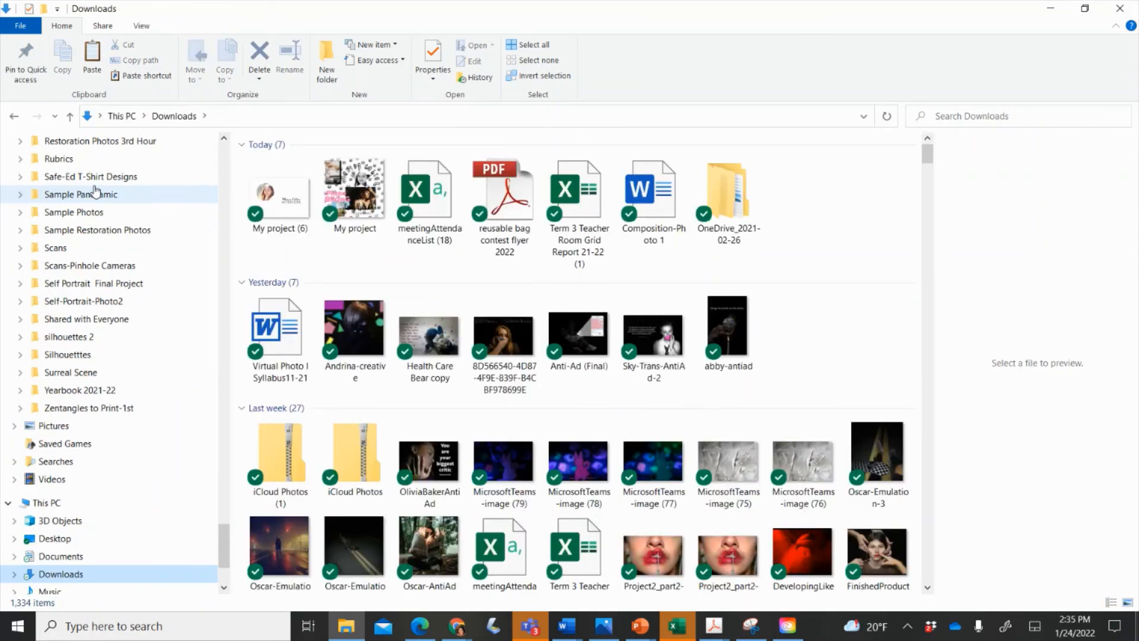
pyautogui.click(276, 202)
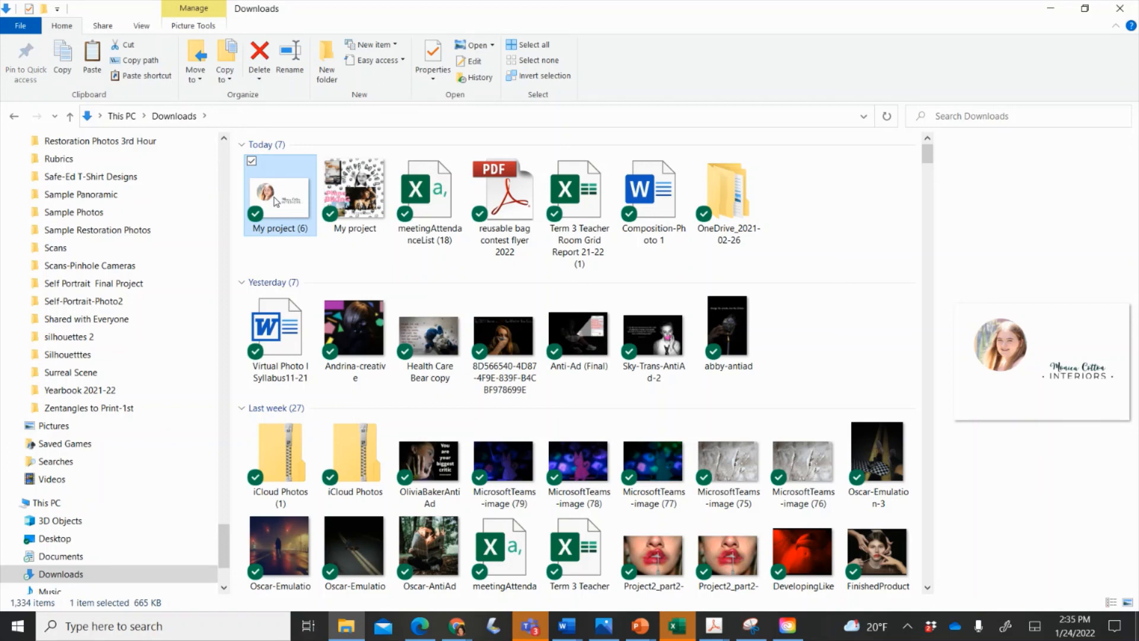
pyautogui.rightClick(273, 196)
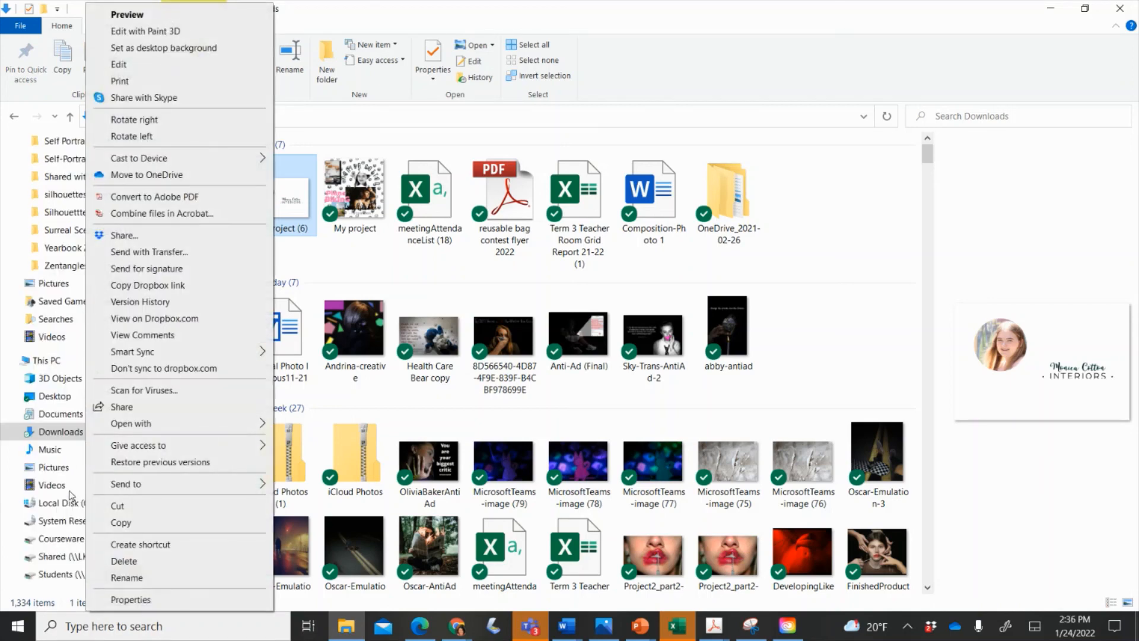
pyautogui.click(375, 125)
pyautogui.click(375, 125)
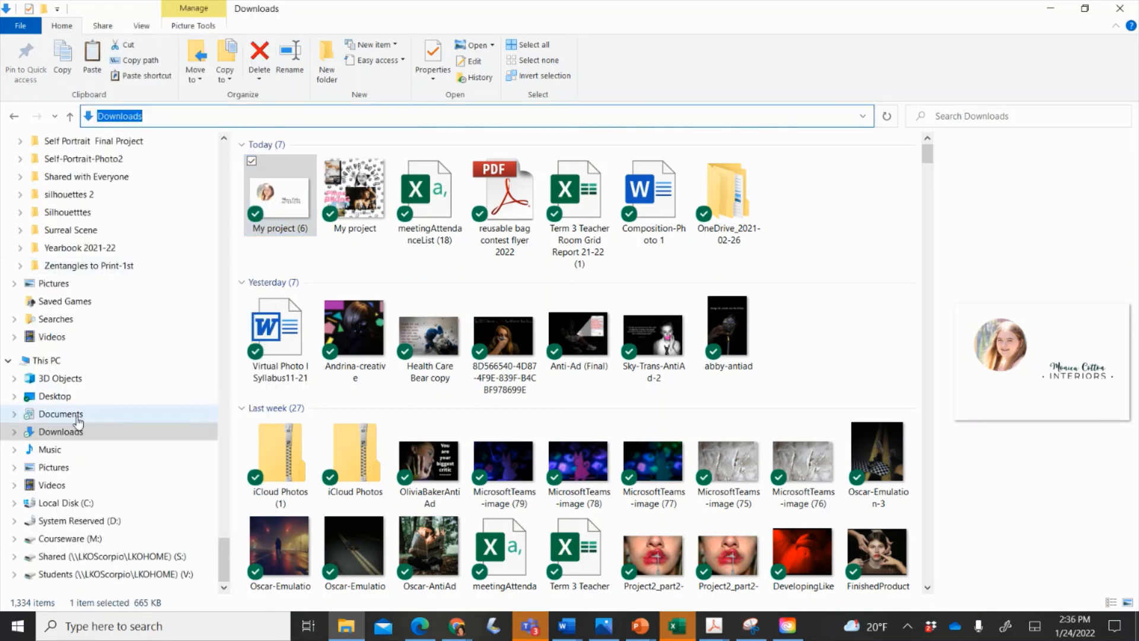
# Paste the copied JPG into the OneDrive Graphic Design 1 folder.
pyautogui.scroll(15, 77, 419)
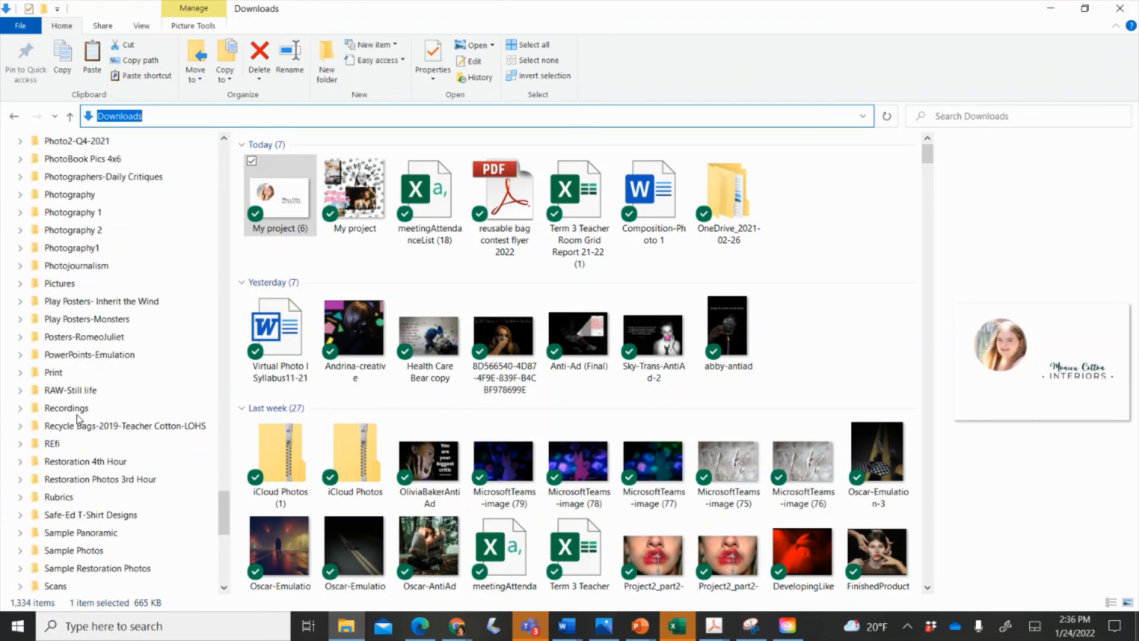
pyautogui.scroll(6, 79, 420)
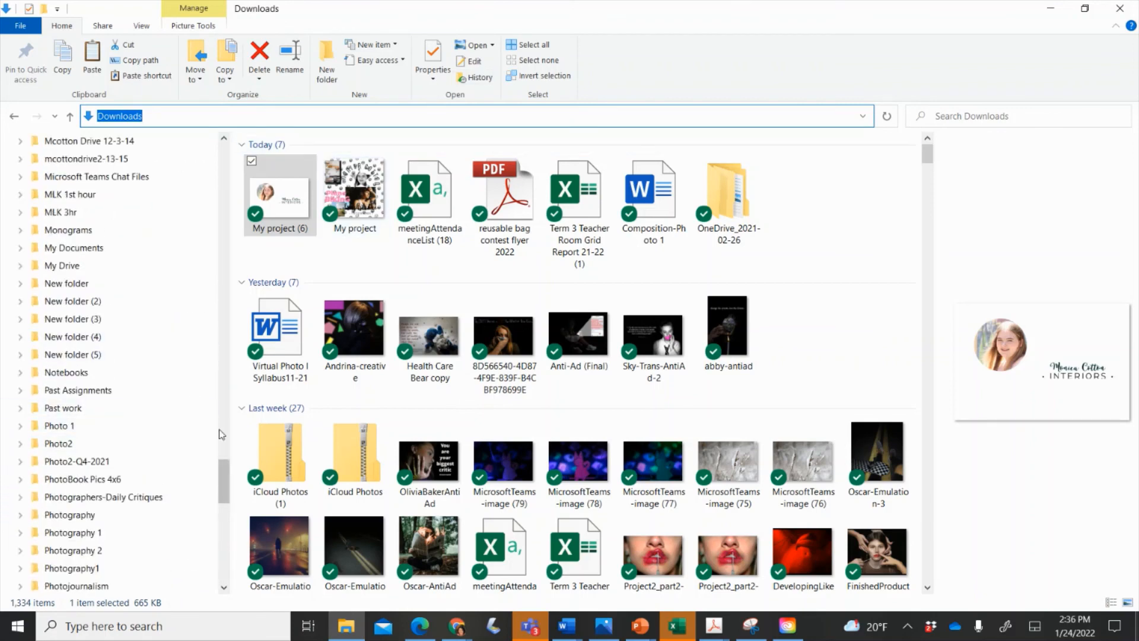
pyautogui.moveTo(222, 466); pyautogui.dragTo(217, 378)
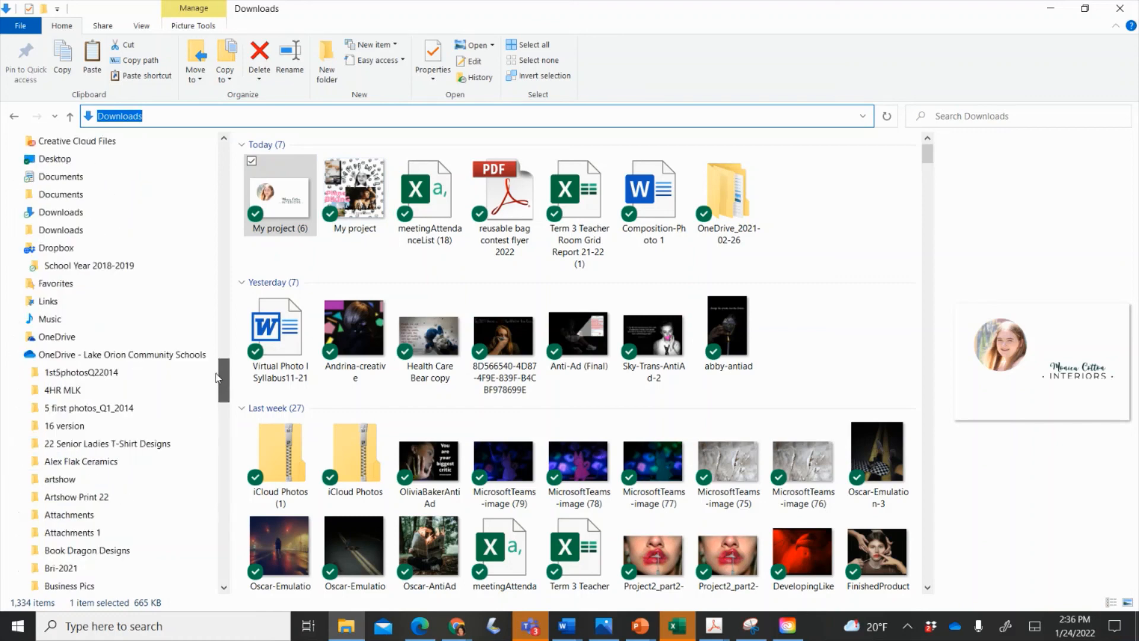
pyautogui.click(131, 355)
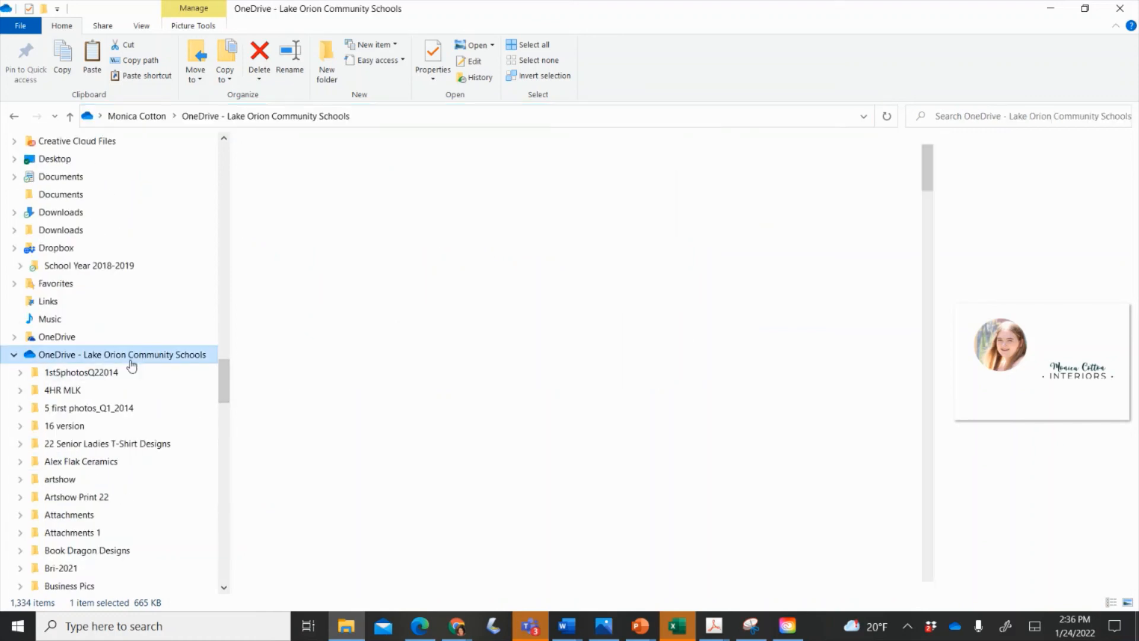
pyautogui.scroll(-3, 399, 484)
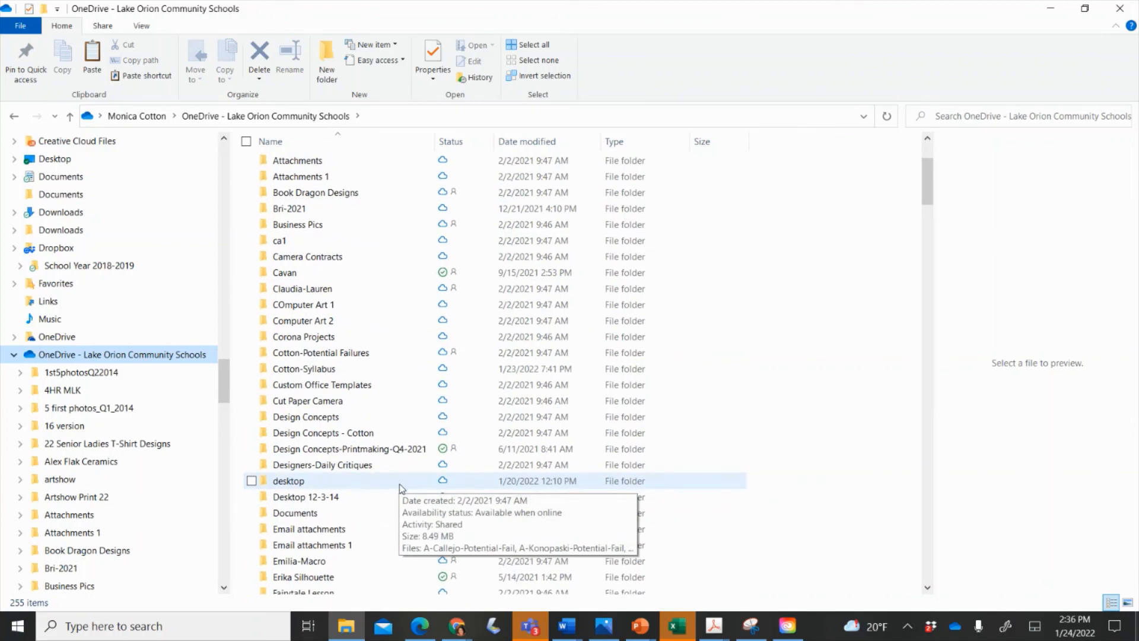
pyautogui.scroll(-2, 330, 556)
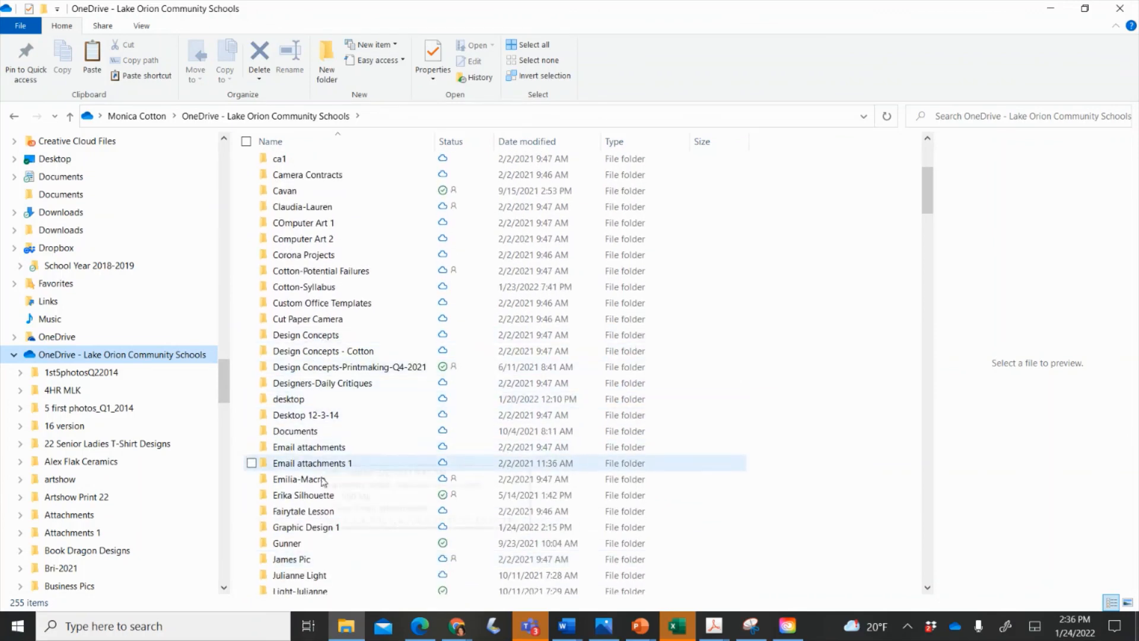
pyautogui.click(323, 532)
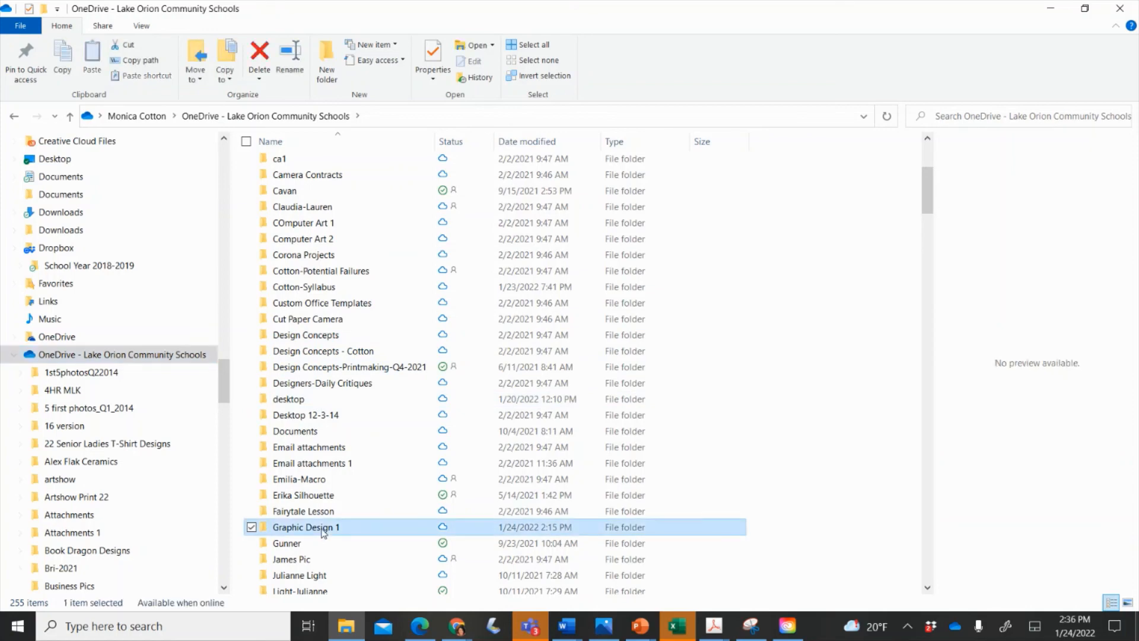
pyautogui.doubleClick(323, 532)
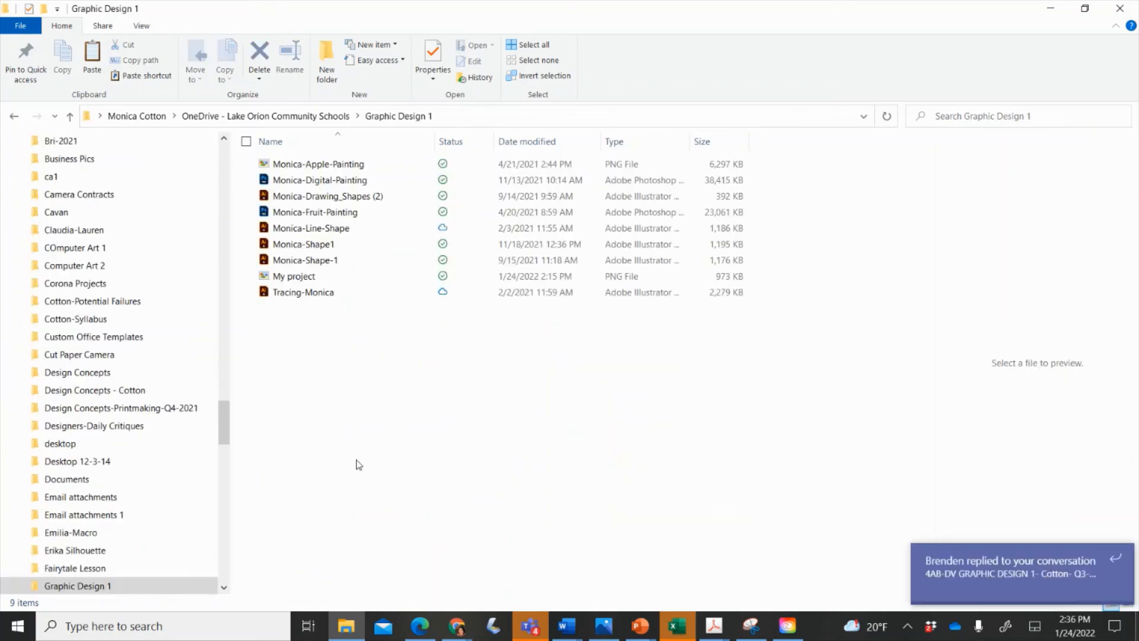
pyautogui.hotkey('ctrl', 'v')
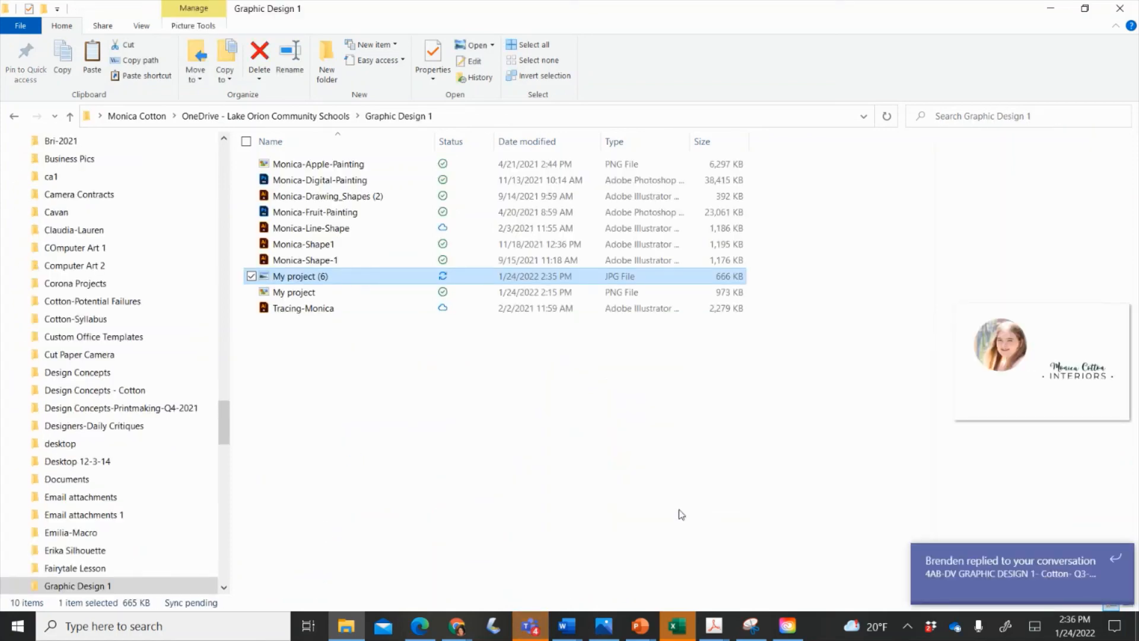